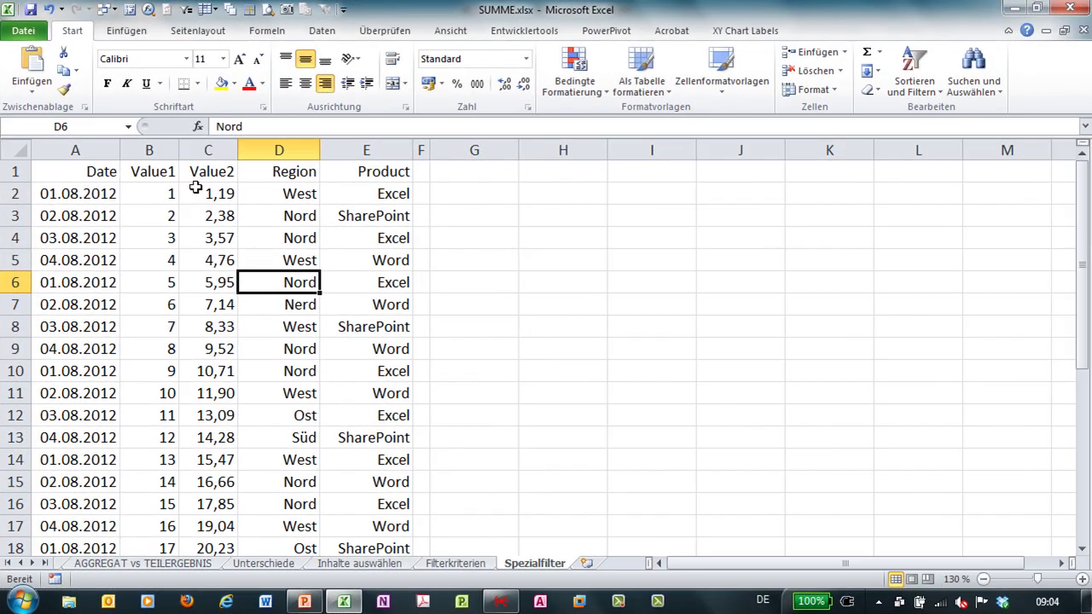
Browse the sales table, selecting the header row and blocks of Value, Region and Product cells
key(Down)
key(Down)
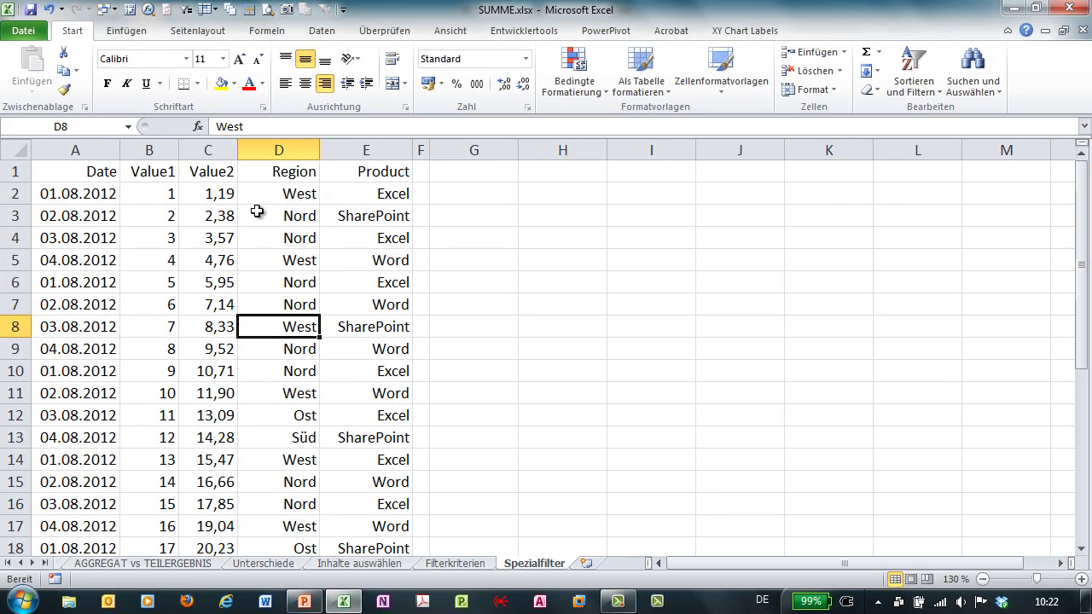
click(229, 218)
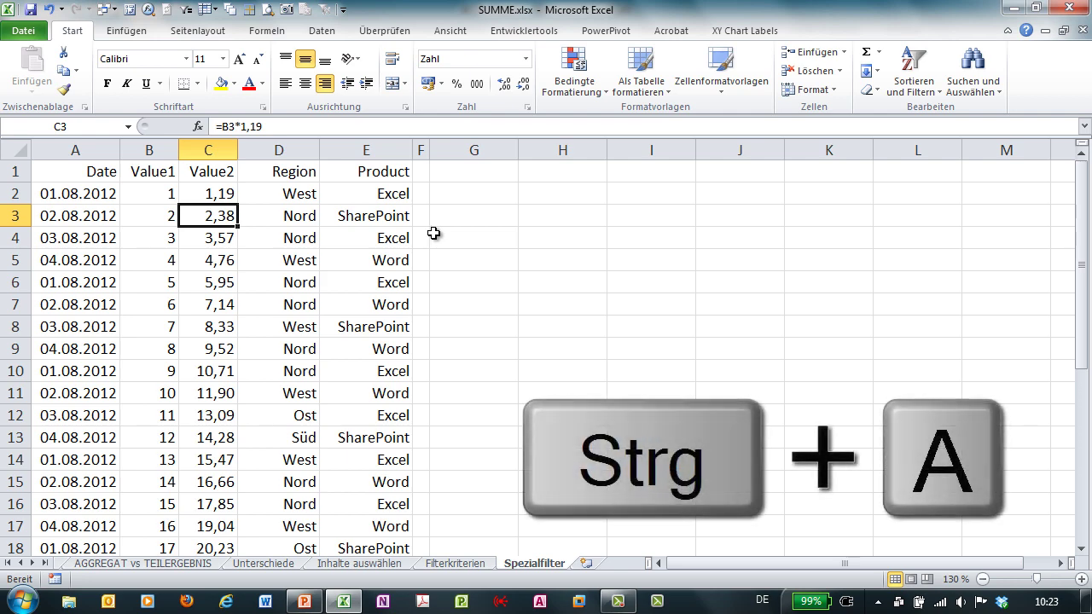
key(ctrl+a)
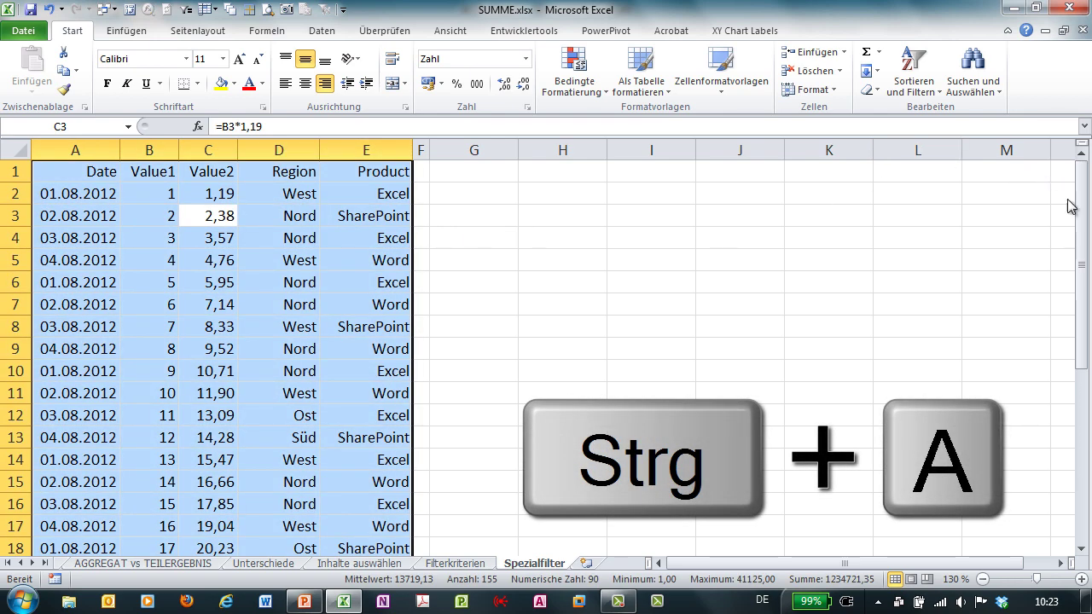
drag(1082, 206, 1087, 429)
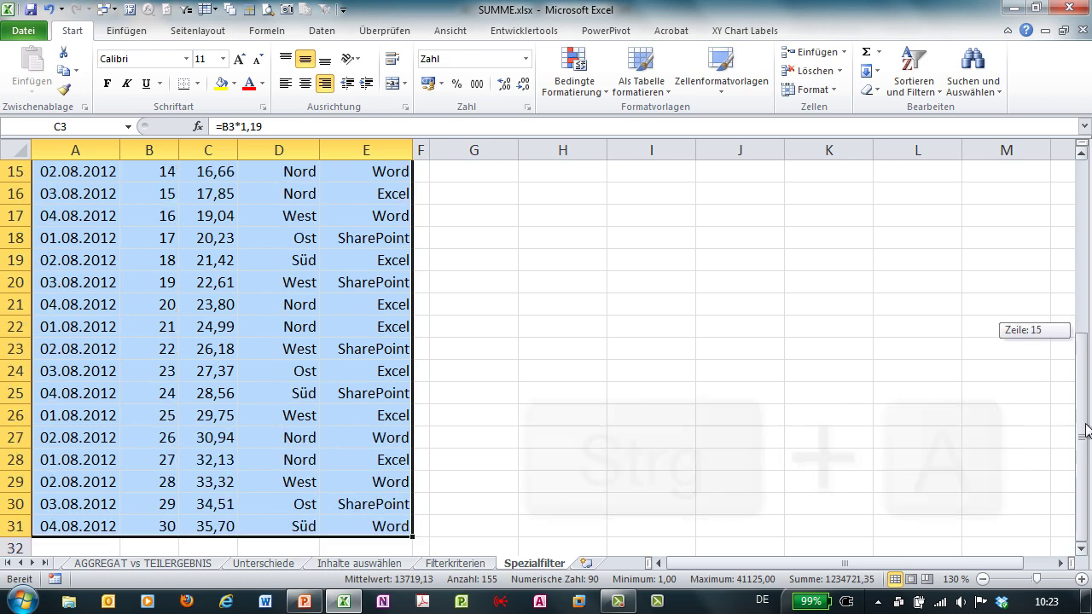
drag(1087, 430, 1090, 243)
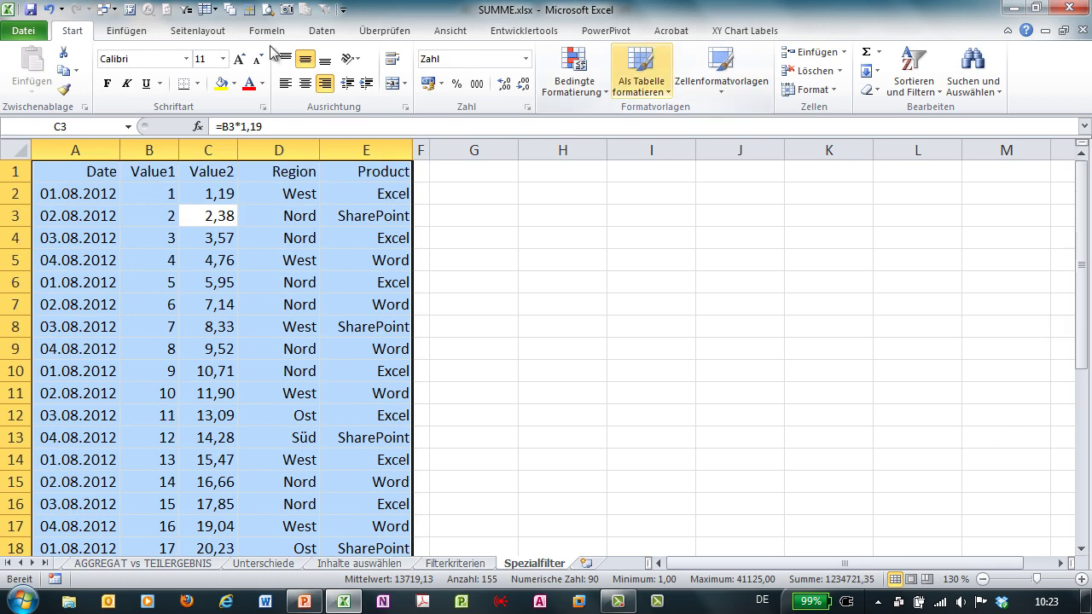
click(104, 205)
drag(94, 171, 363, 172)
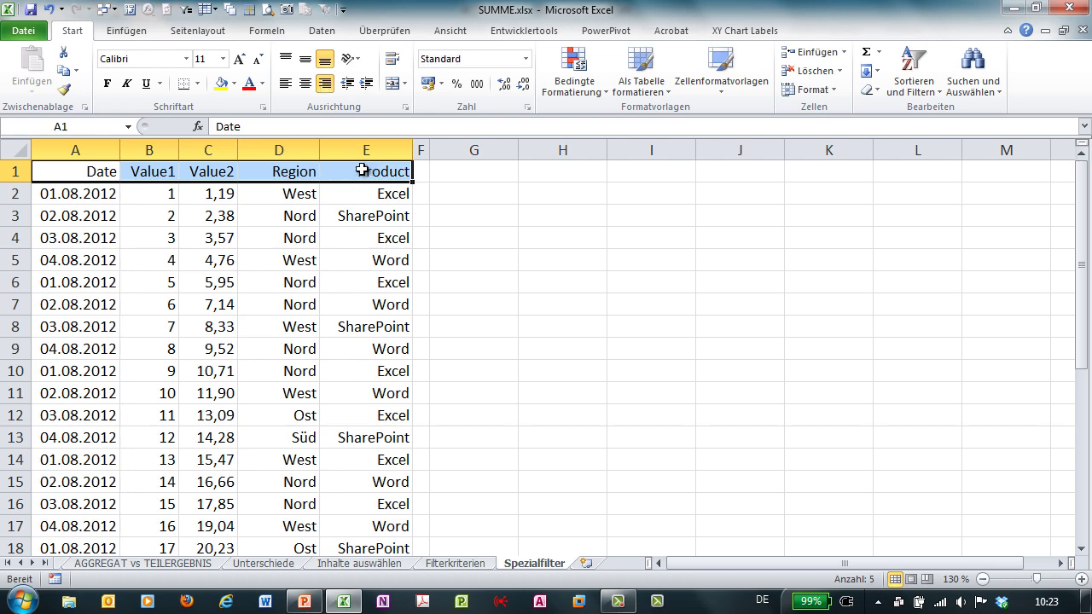
drag(101, 195, 83, 261)
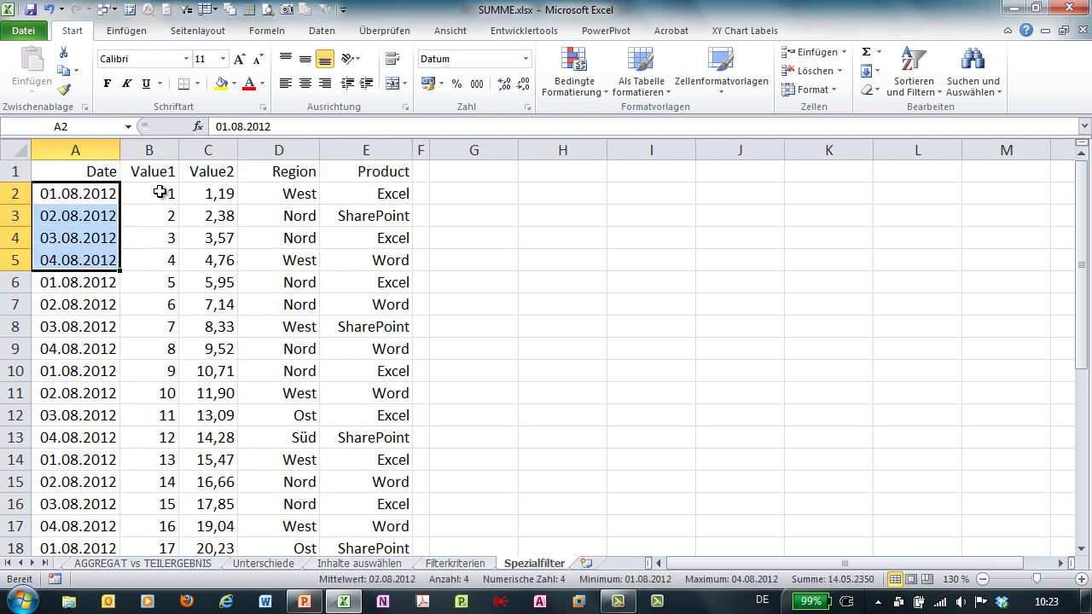
drag(162, 194, 234, 250)
drag(295, 194, 392, 266)
click(316, 264)
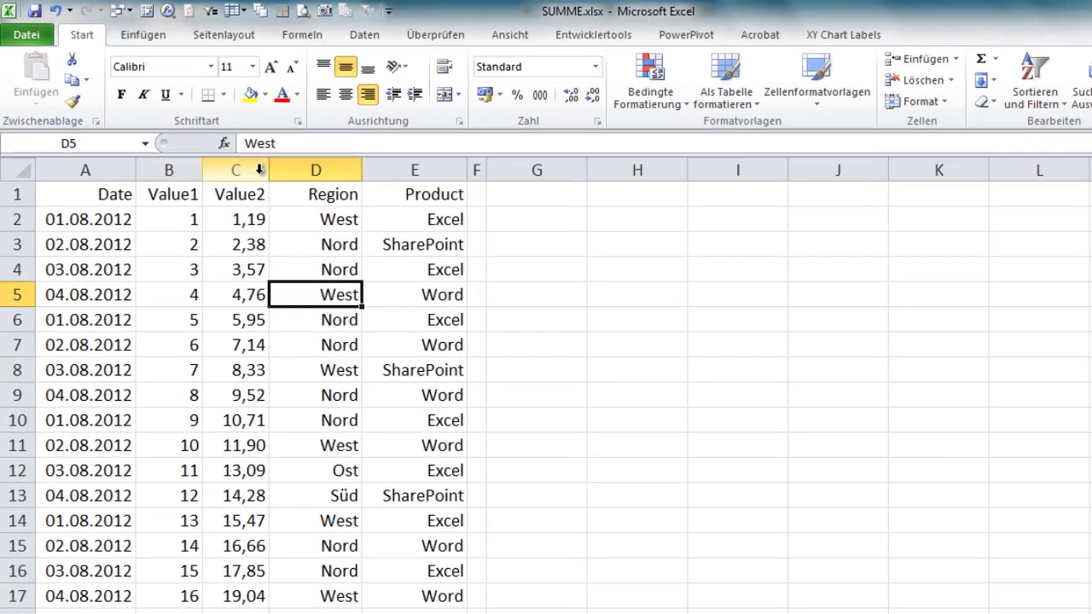
click(214, 195)
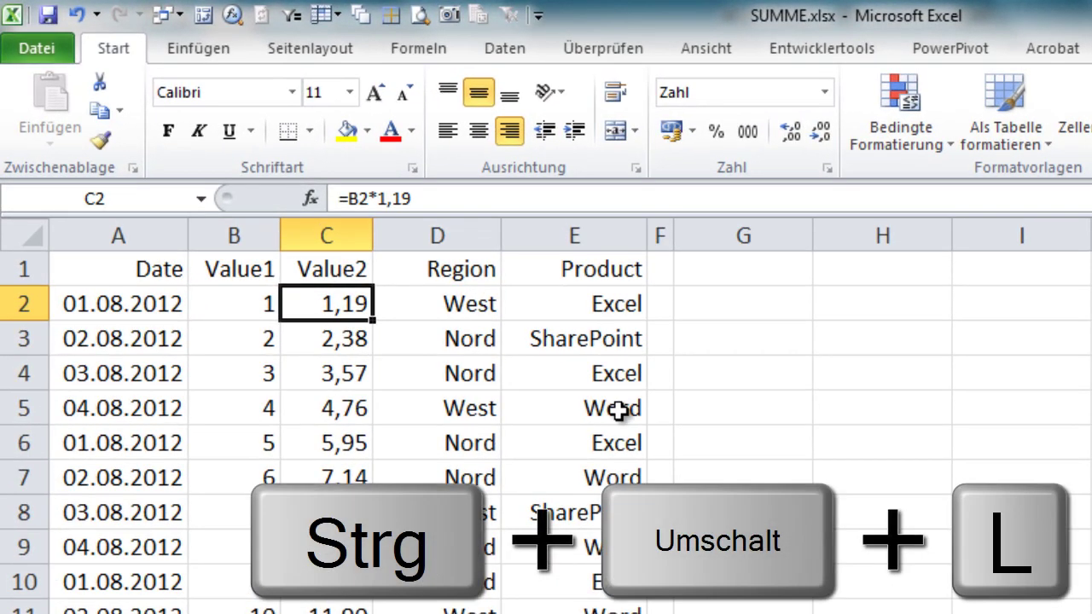
Switch AutoFilter on with Ctrl+Shift+L, then toggle it off and back on via Sort & Filter
key(ctrl+shift+l)
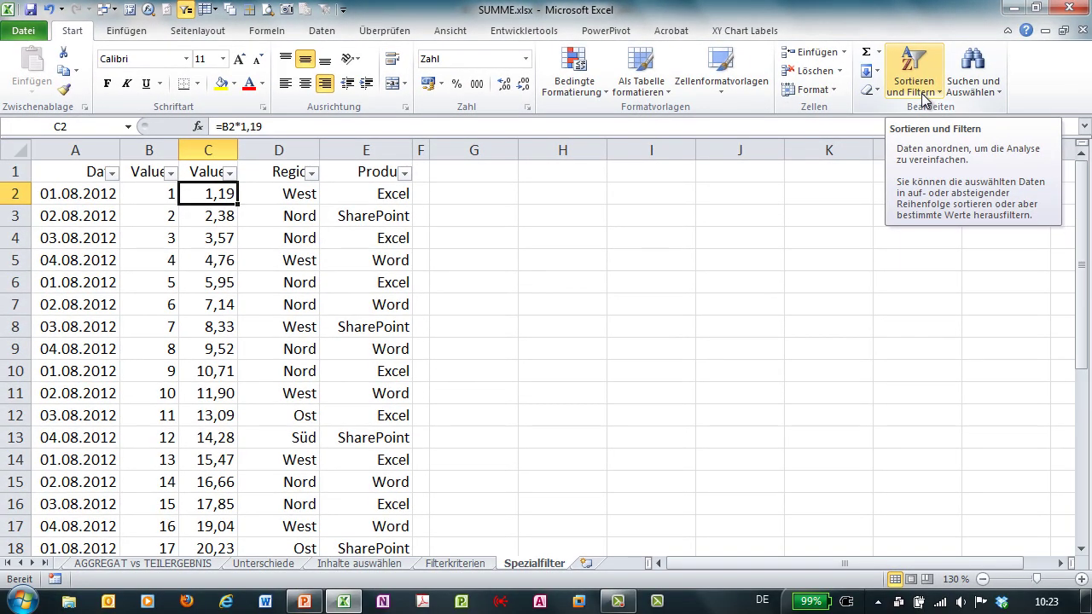
click(925, 99)
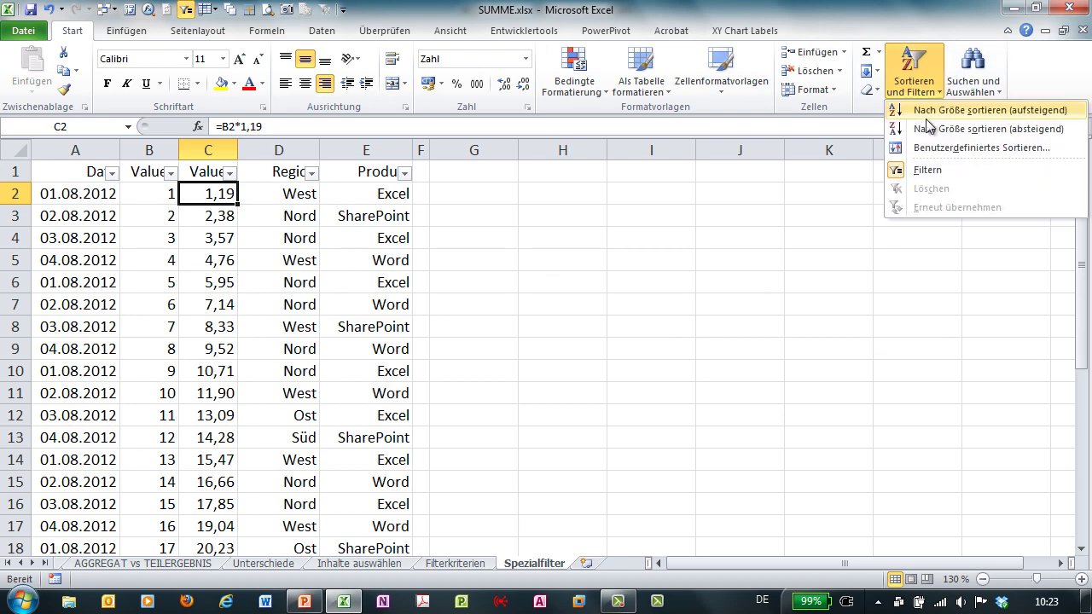
click(927, 172)
click(917, 86)
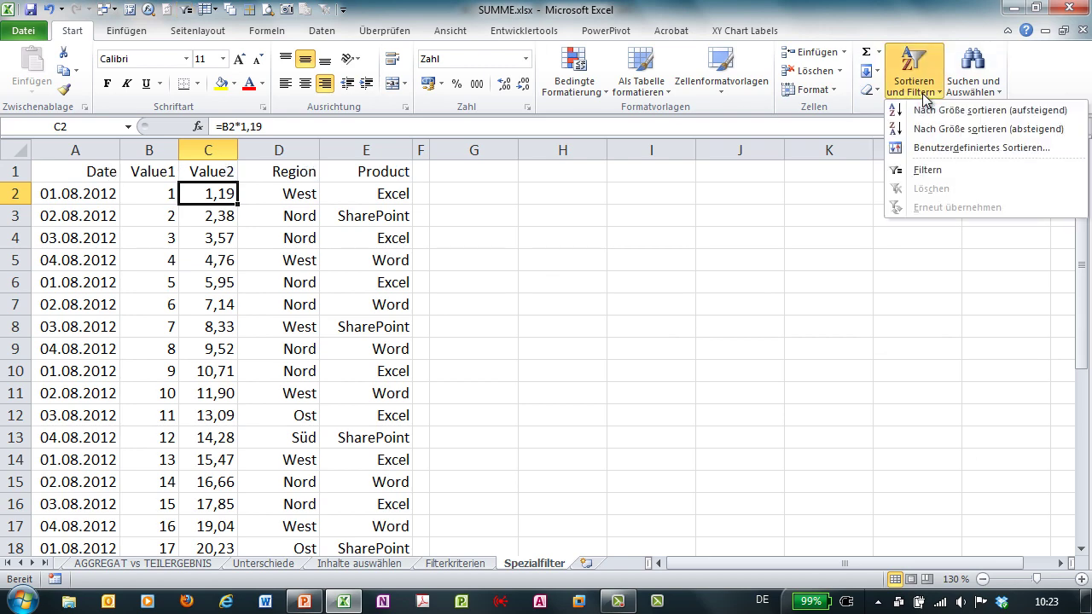
click(927, 171)
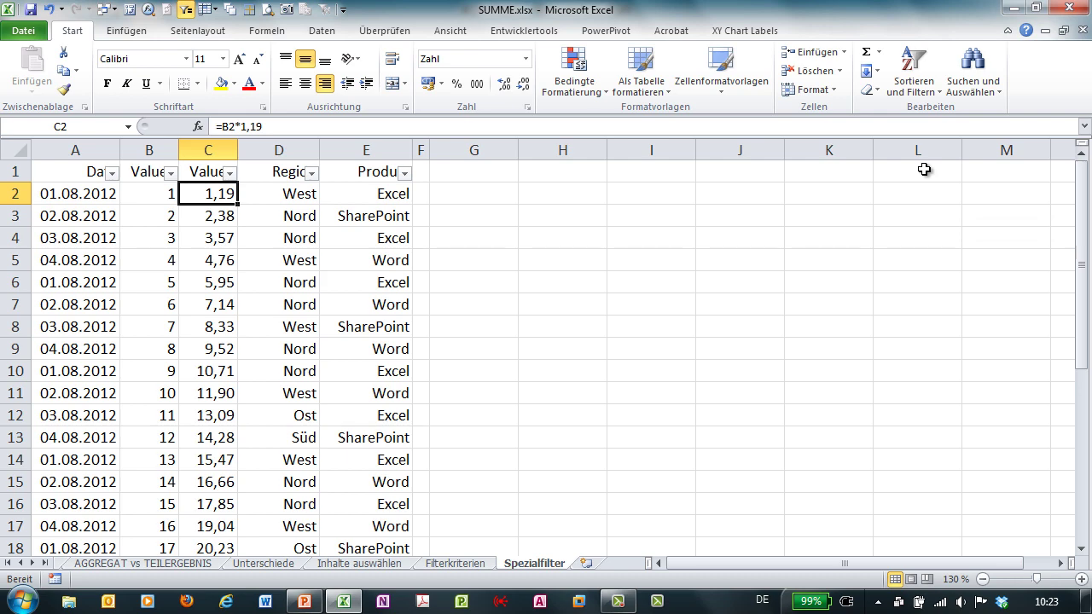
Toggle Filter off, on and off again from the Data tab, then select Region and Product cells
click(329, 34)
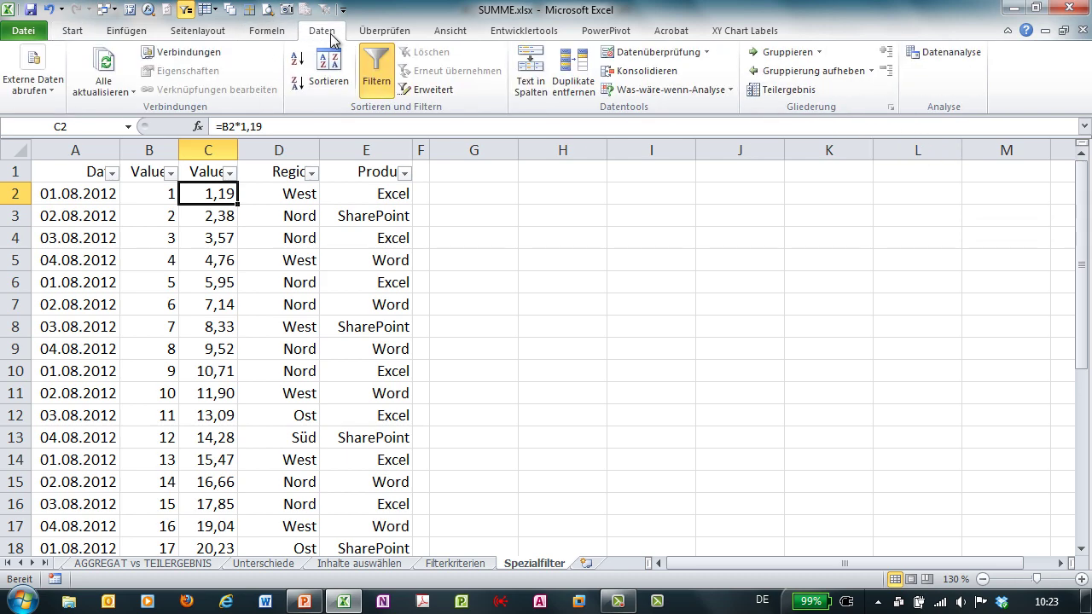
click(381, 68)
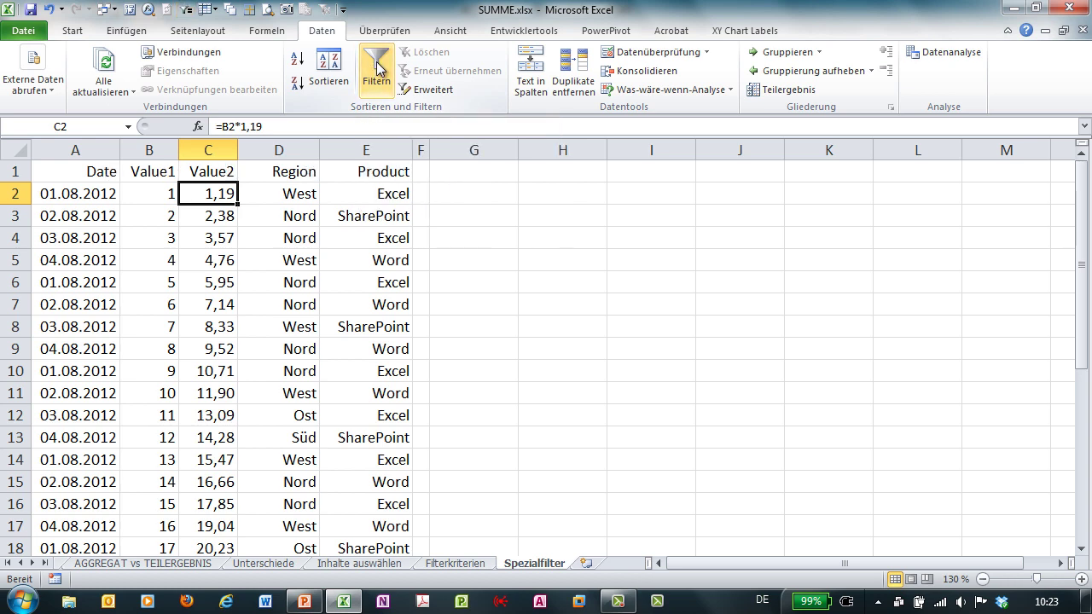
click(380, 69)
click(379, 69)
drag(294, 198, 288, 522)
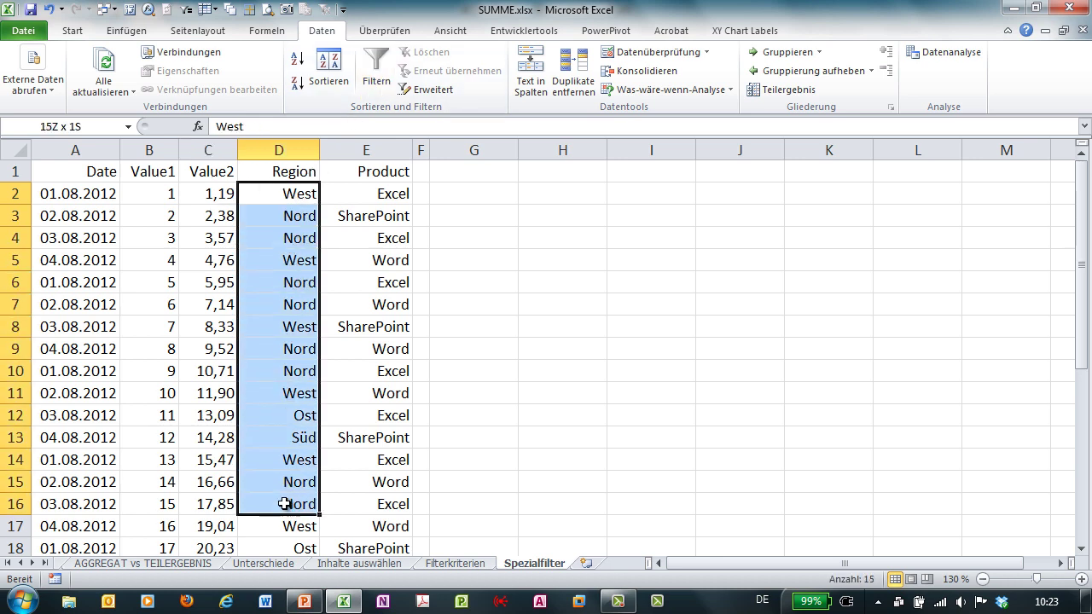
click(289, 392)
drag(290, 370, 292, 433)
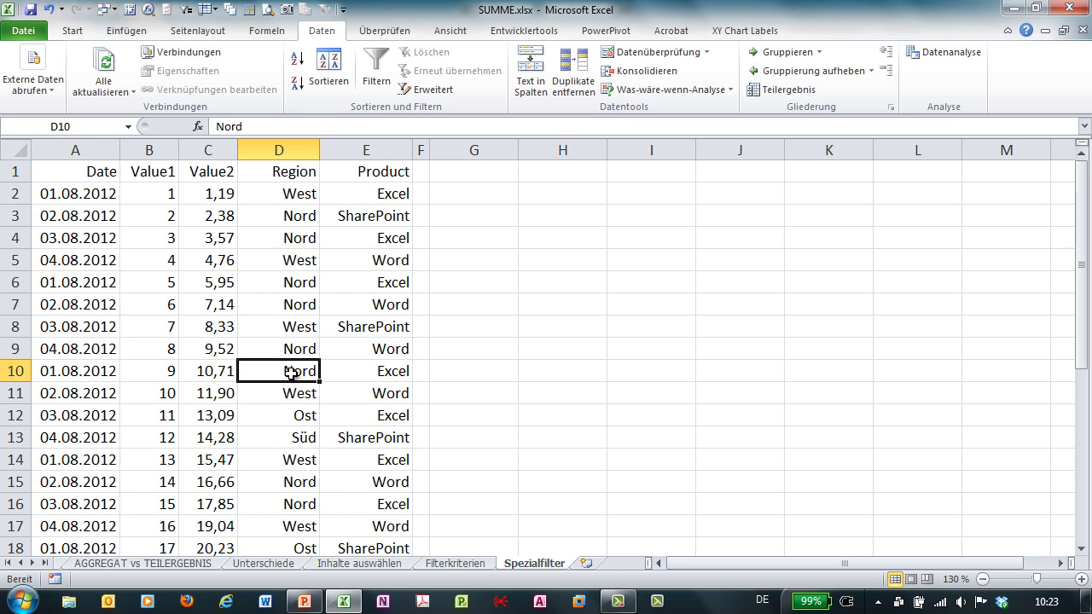
drag(381, 396, 382, 438)
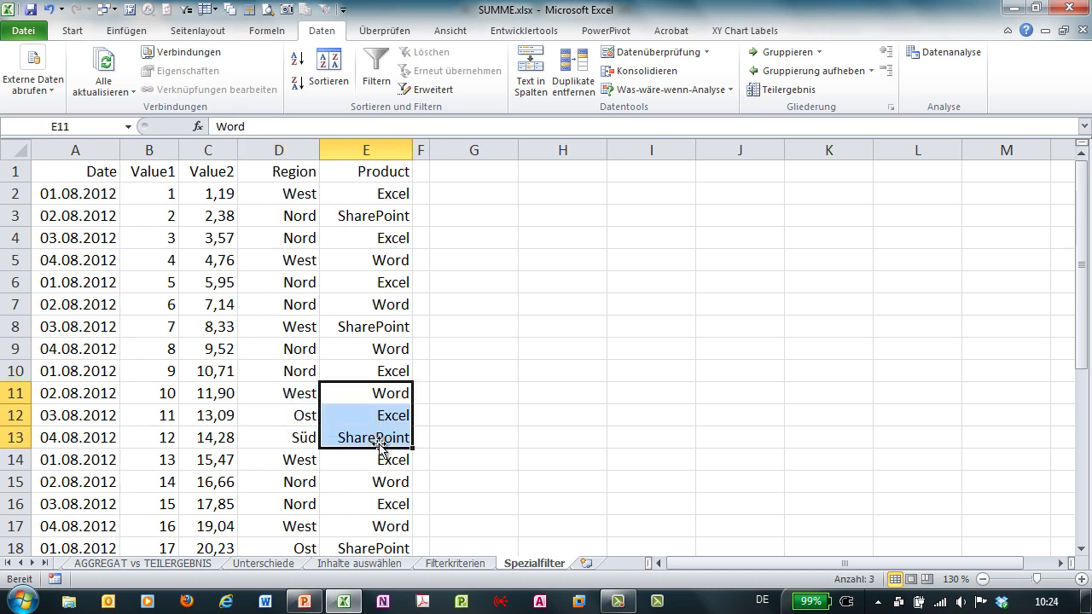
Turn on AutoFilter and filter the Region column to Nord only
click(307, 194)
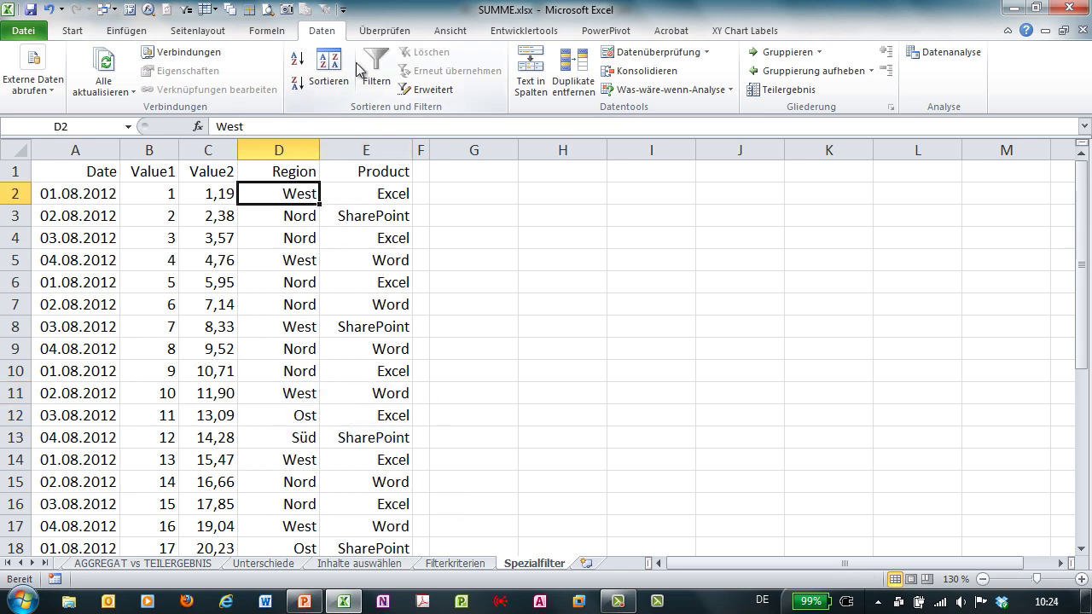
click(376, 69)
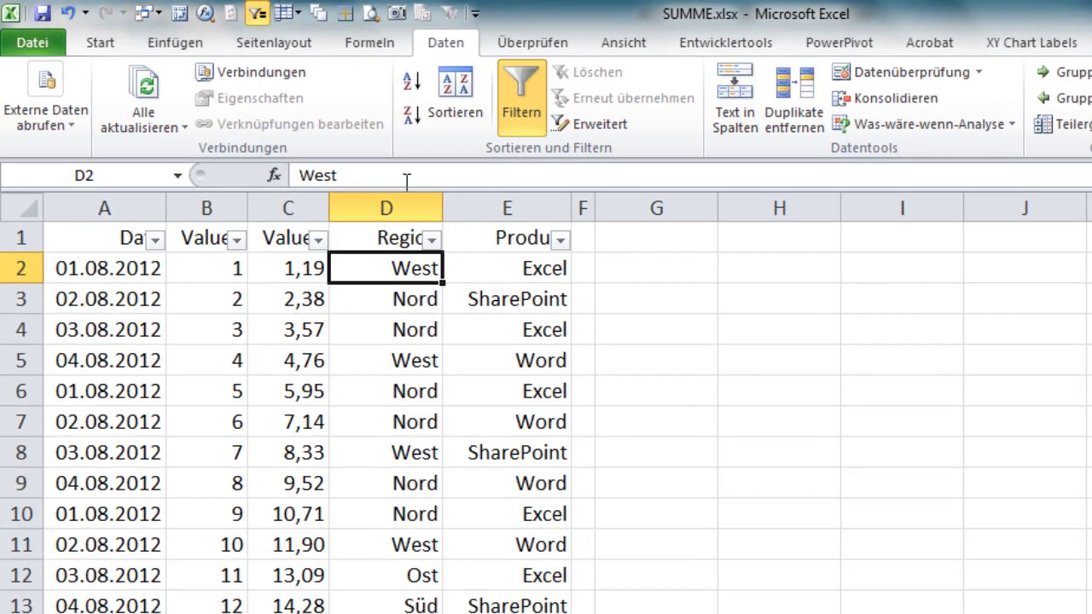
click(433, 241)
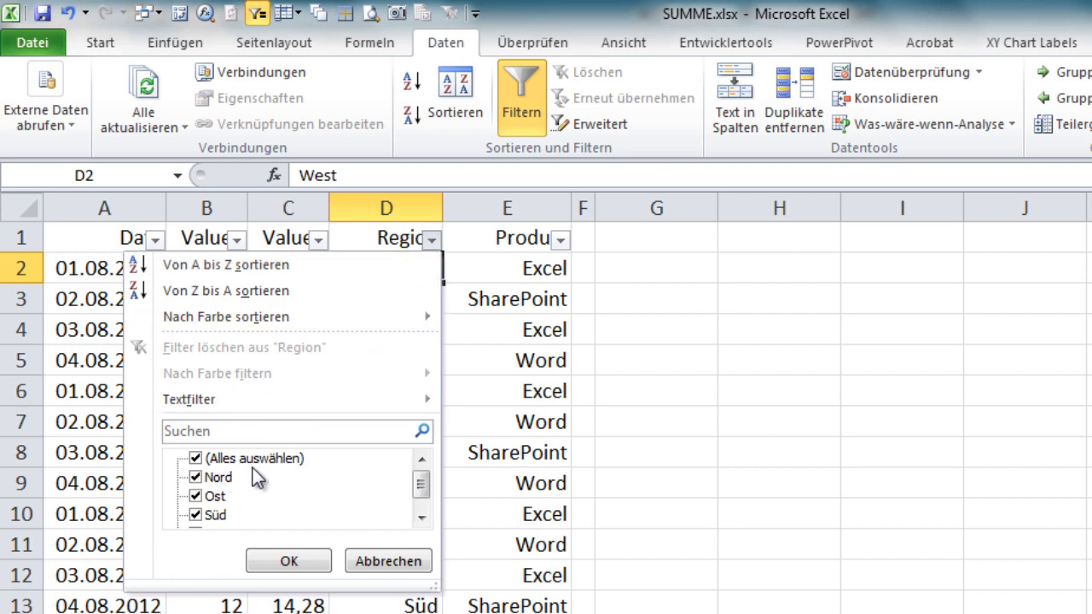
click(197, 461)
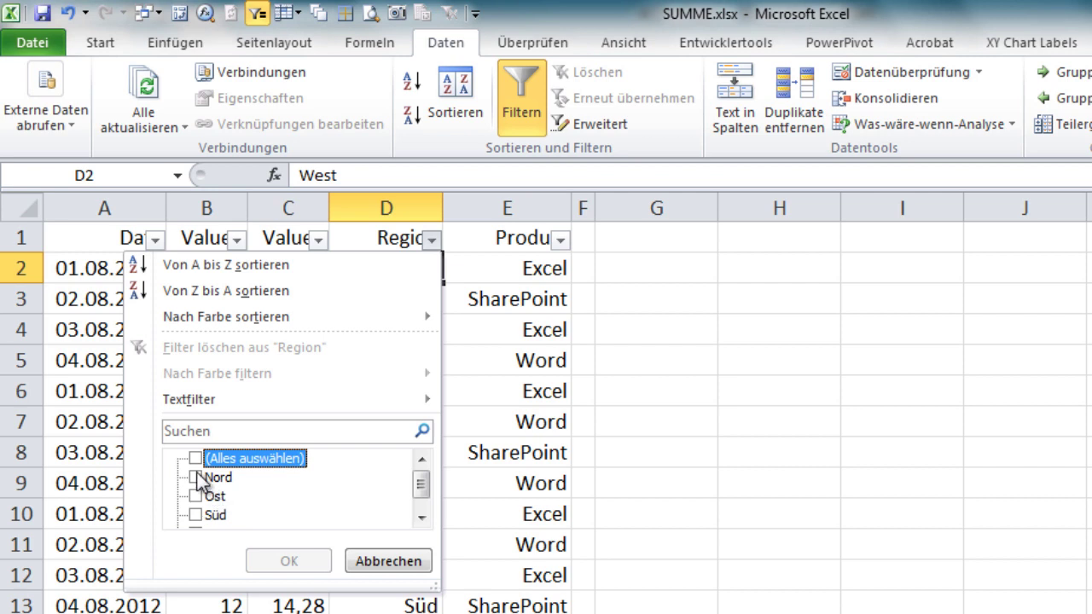
click(196, 478)
click(292, 561)
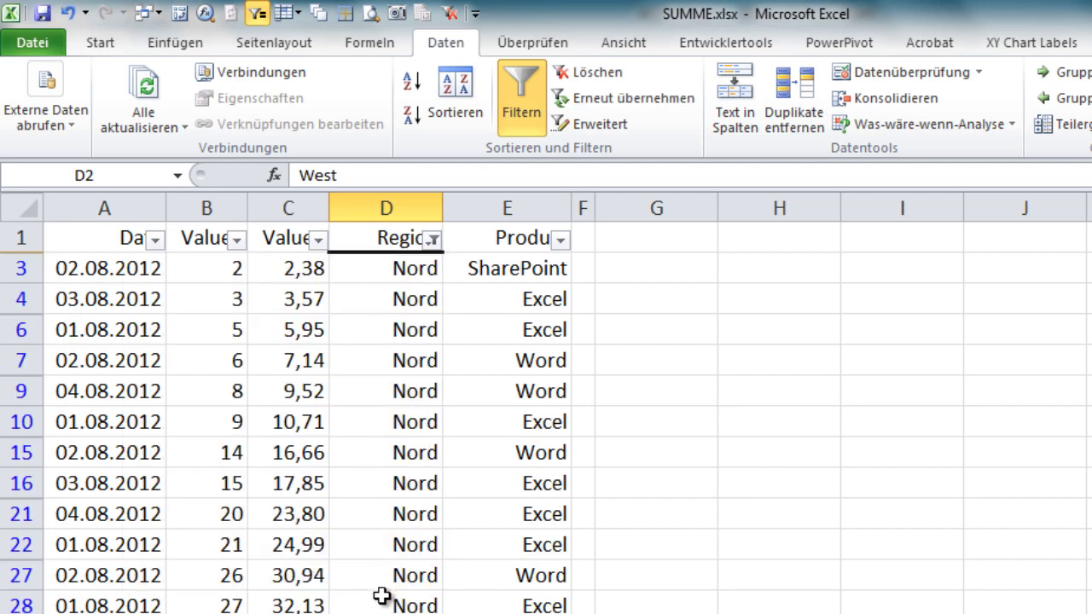
Filter the Product column to Word only
click(560, 241)
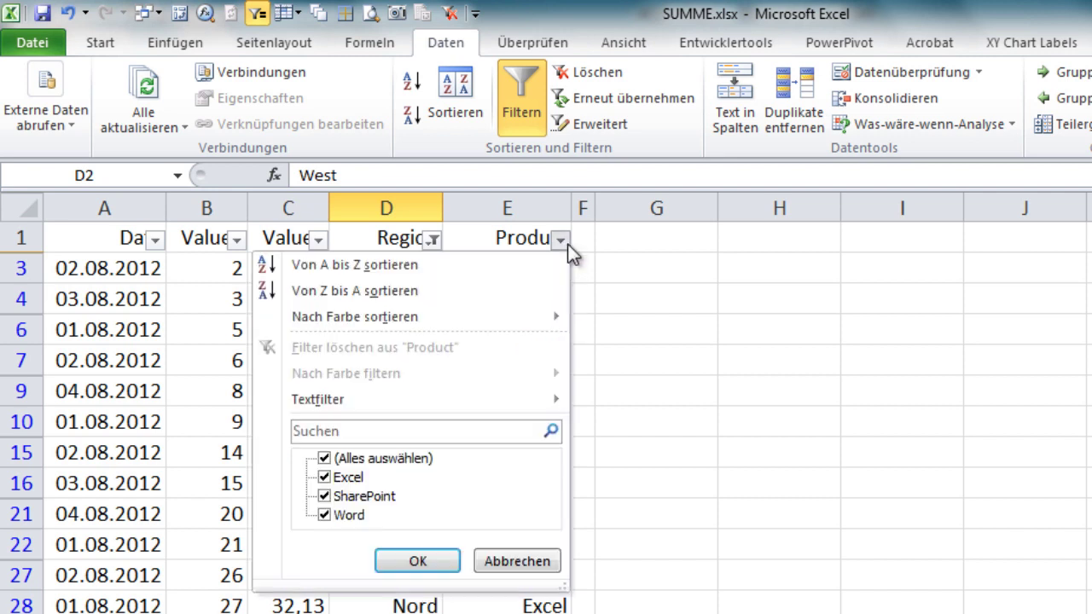
click(325, 461)
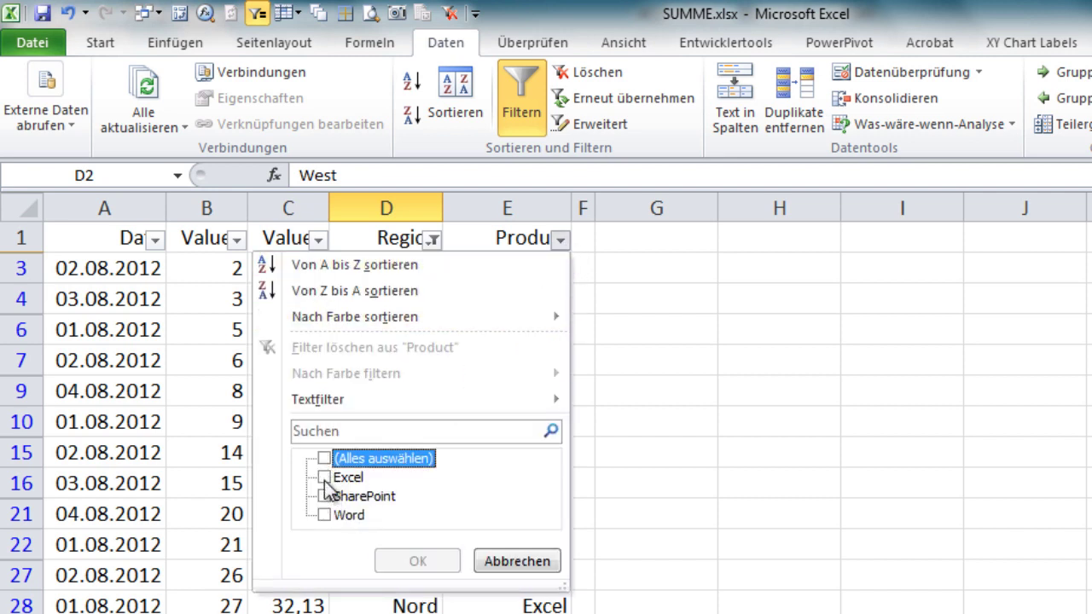
click(325, 516)
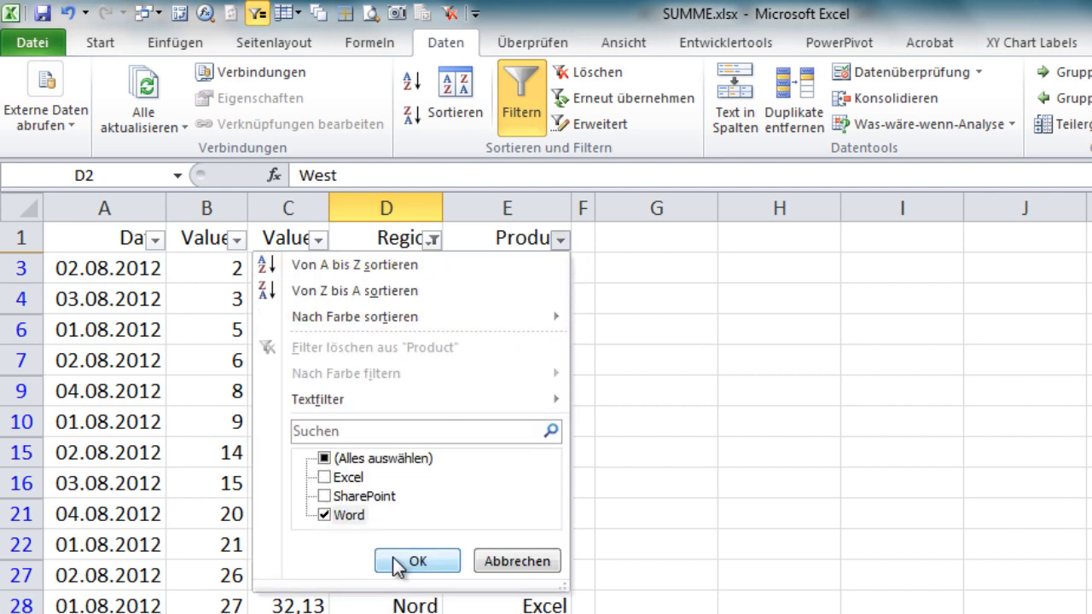
click(398, 563)
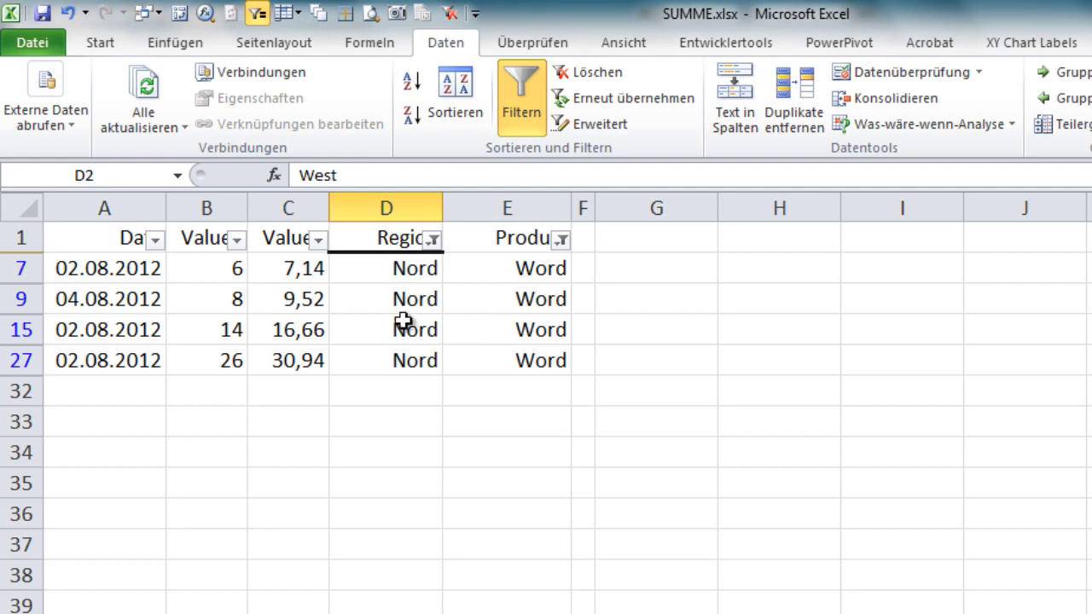
Reselect all products (Alles auswählen) in the Product filter, then check the Region filter list
click(562, 240)
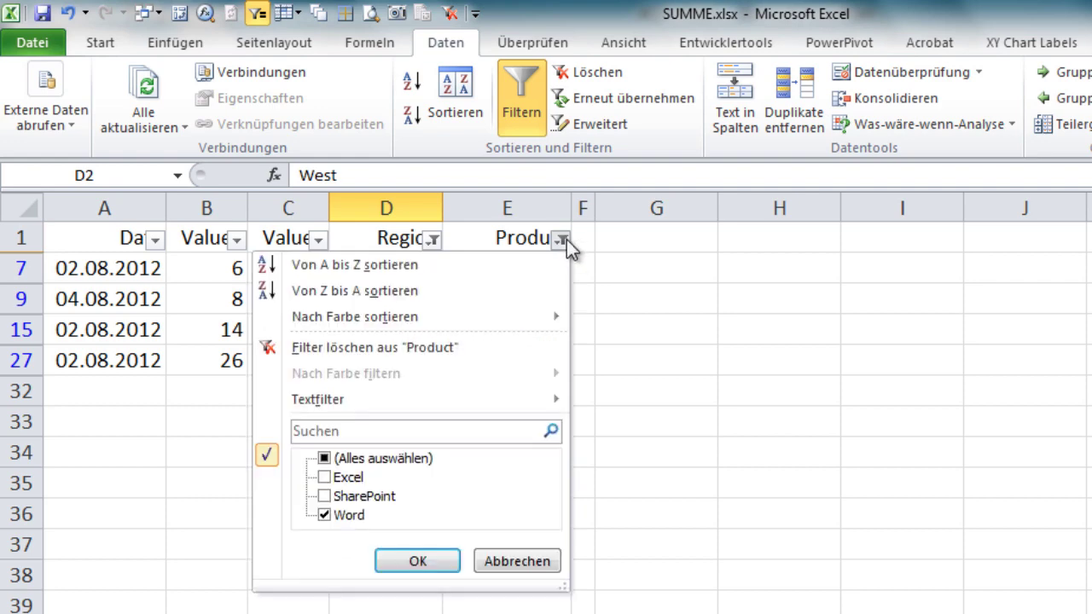
click(325, 458)
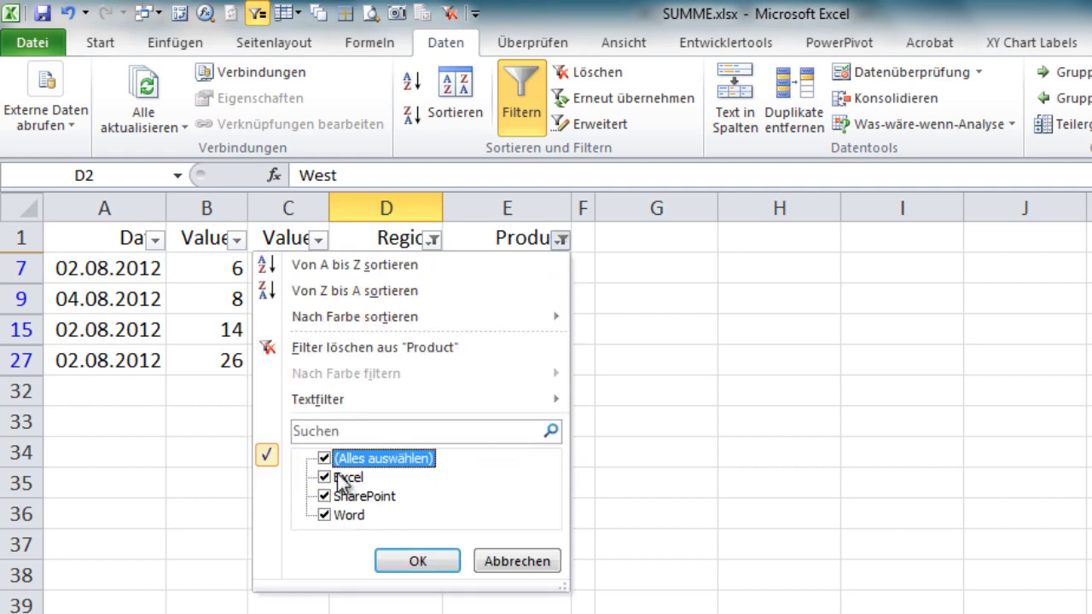
click(391, 562)
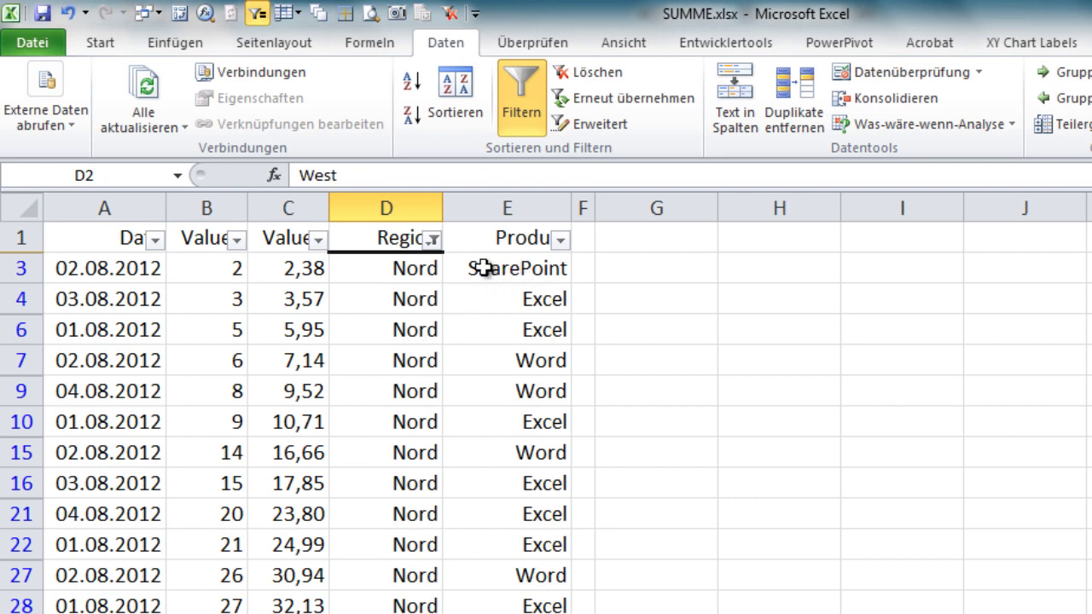
click(434, 240)
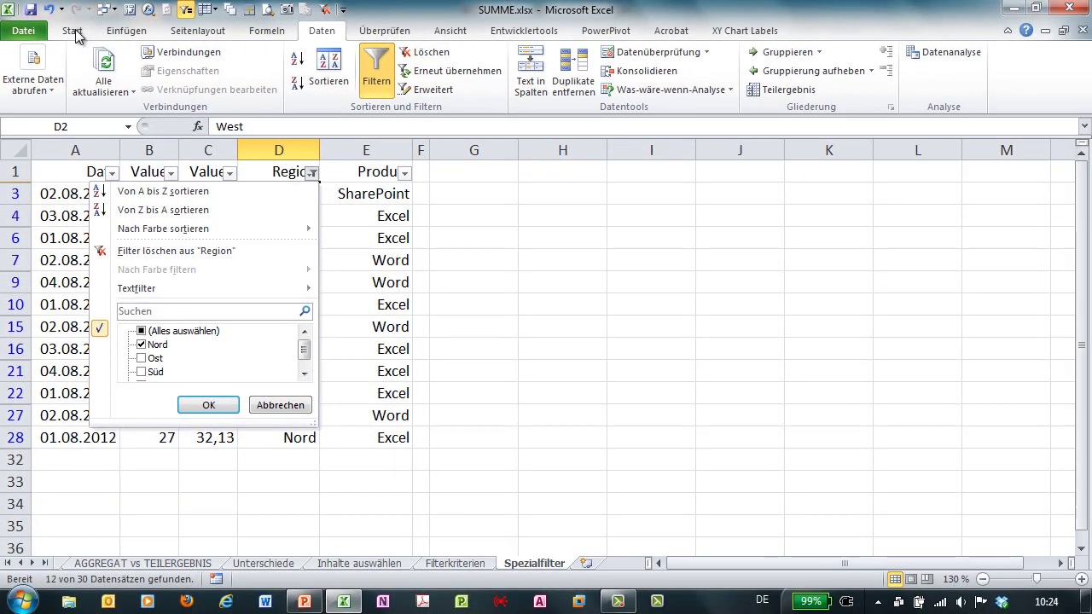
Close the Region list and look at the Clear command's options under Sort & Filter
click(76, 34)
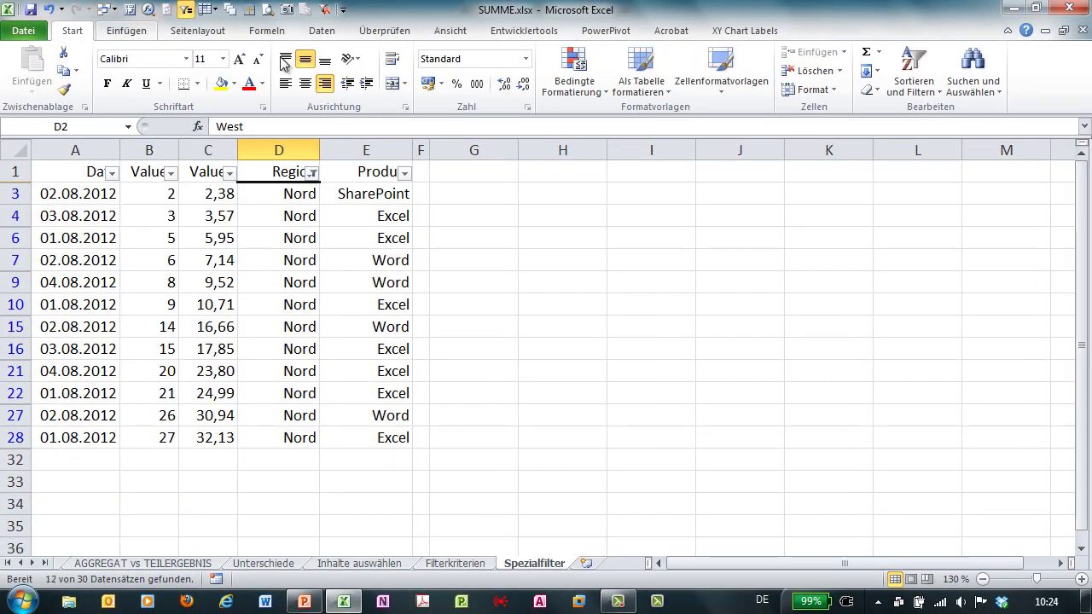
click(928, 97)
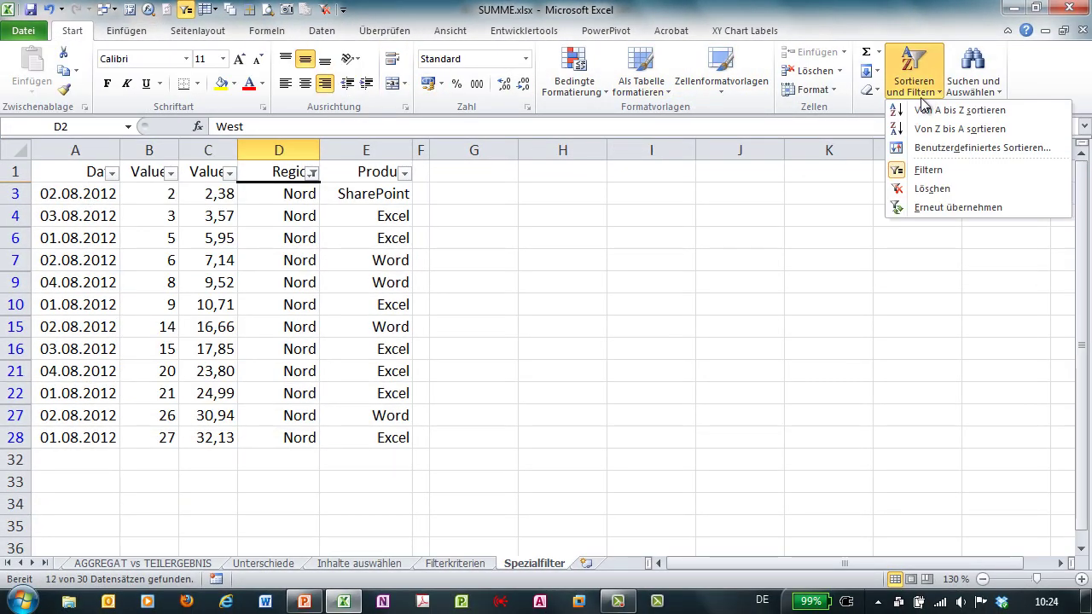
right_click(902, 194)
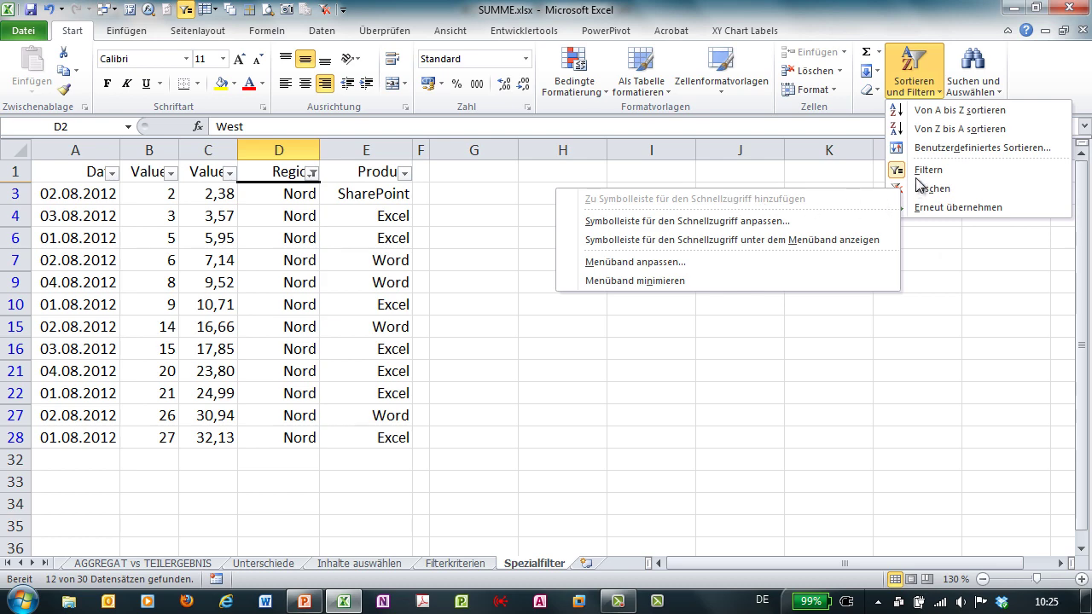
click(407, 175)
Filter Product to Word only, then clear all filters with Löschen
click(405, 173)
click(235, 332)
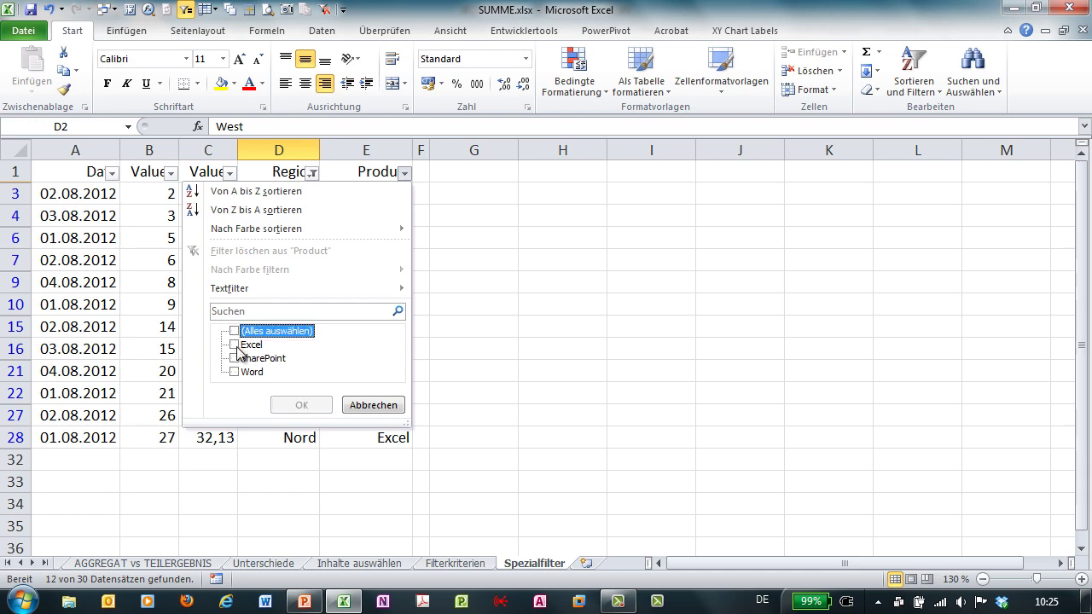
click(235, 372)
click(301, 405)
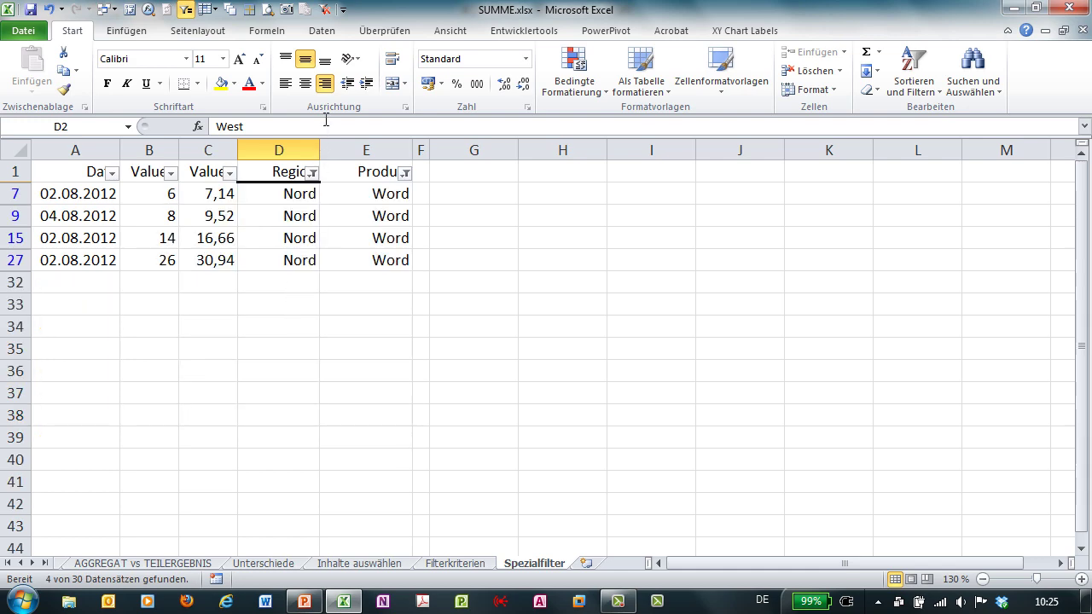
click(324, 9)
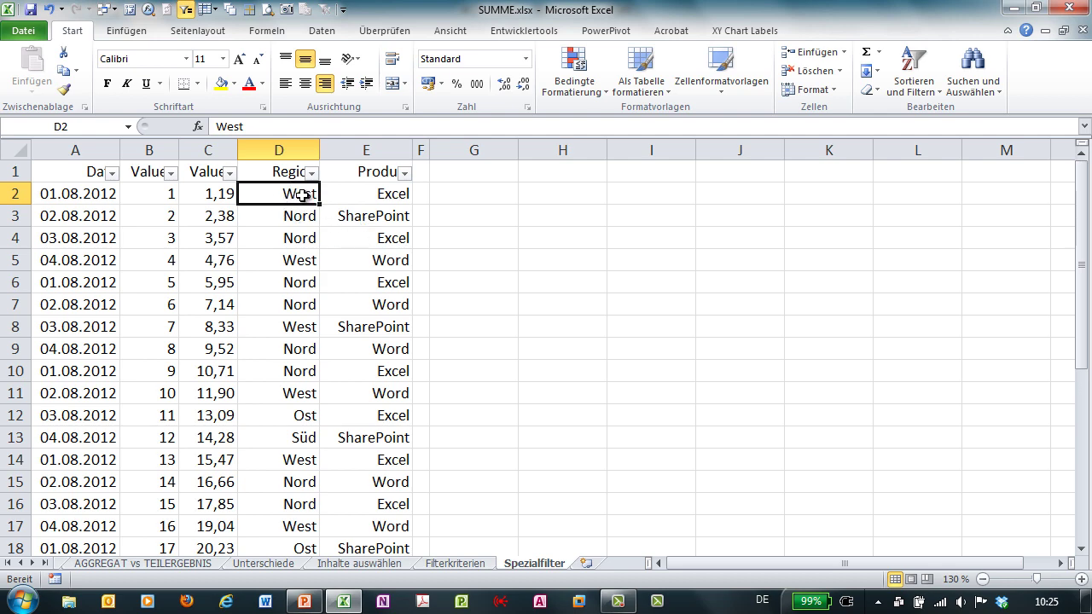
Show the Zahlenfilter submenu in the Value1 filter list, then close the list
click(171, 173)
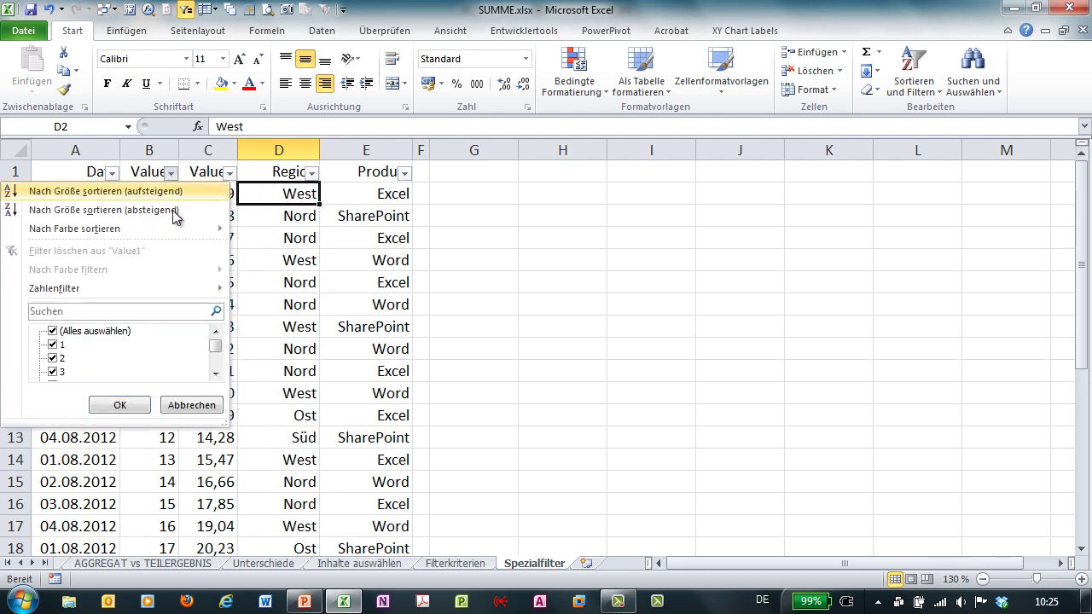
mouse_move(122, 293)
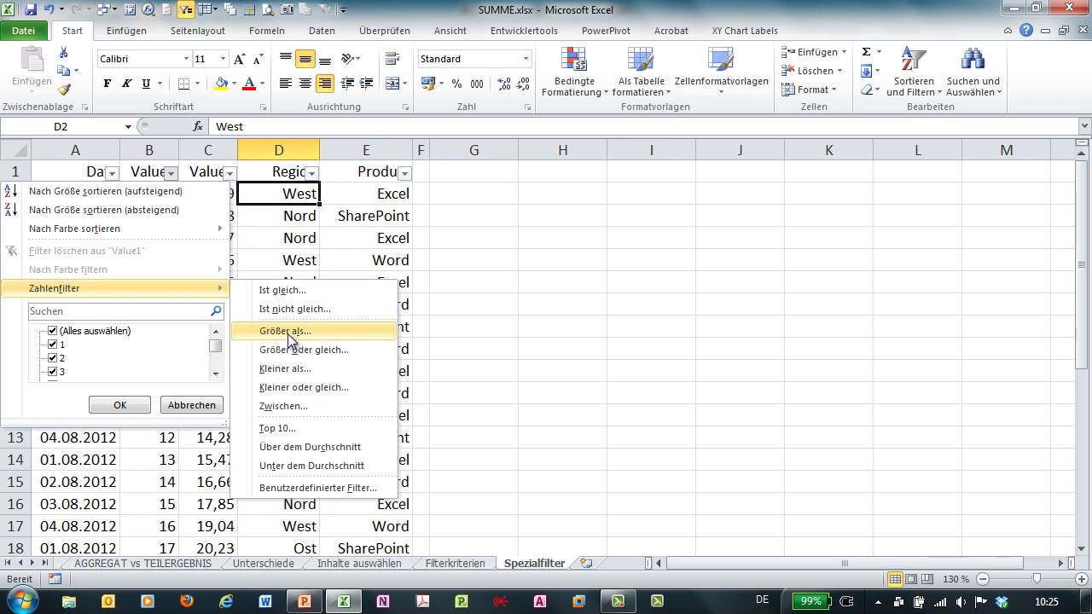
click(316, 201)
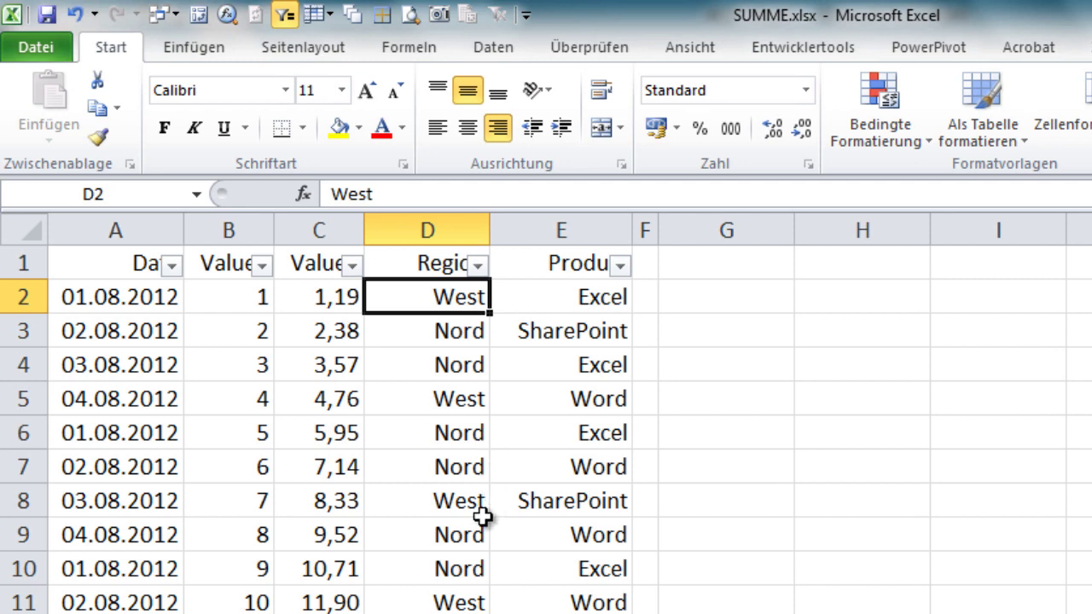
Limit the Region filter to Nord and West by unticking Ost and Süd
drag(465, 534, 605, 551)
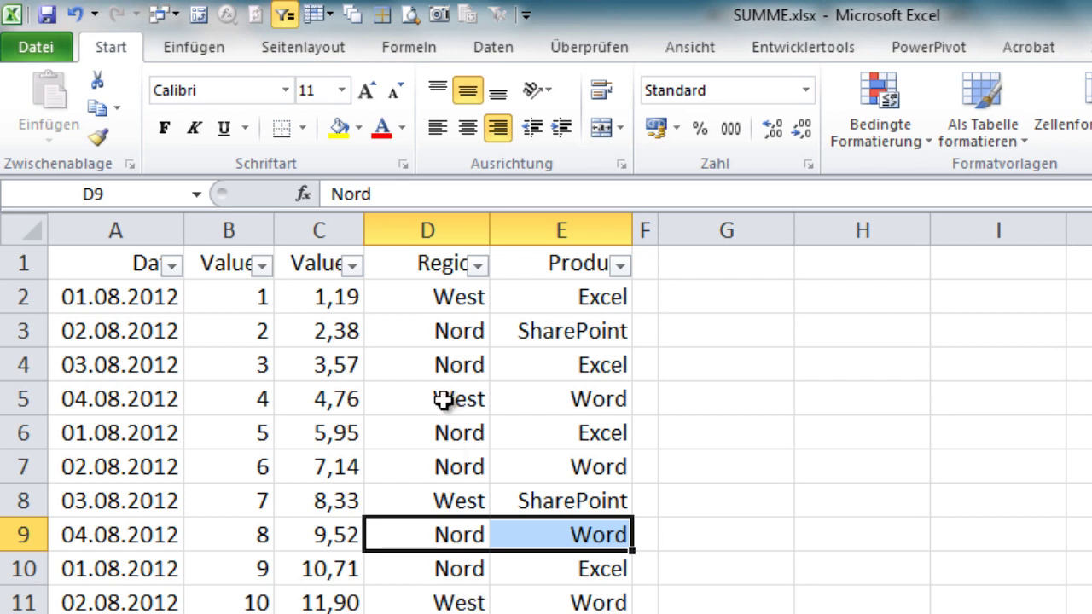
drag(454, 294, 568, 303)
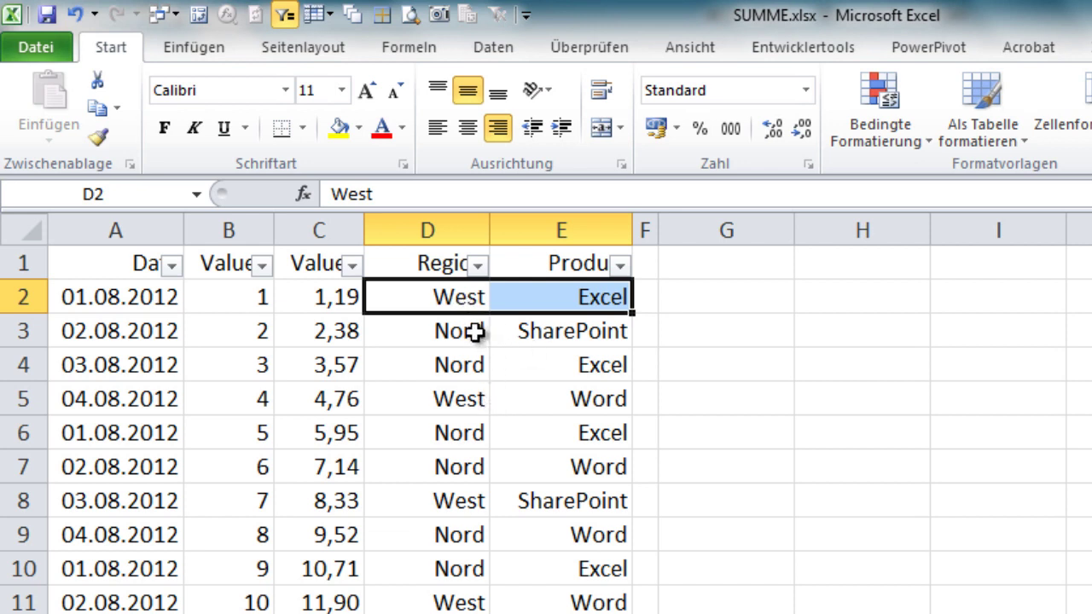
click(480, 267)
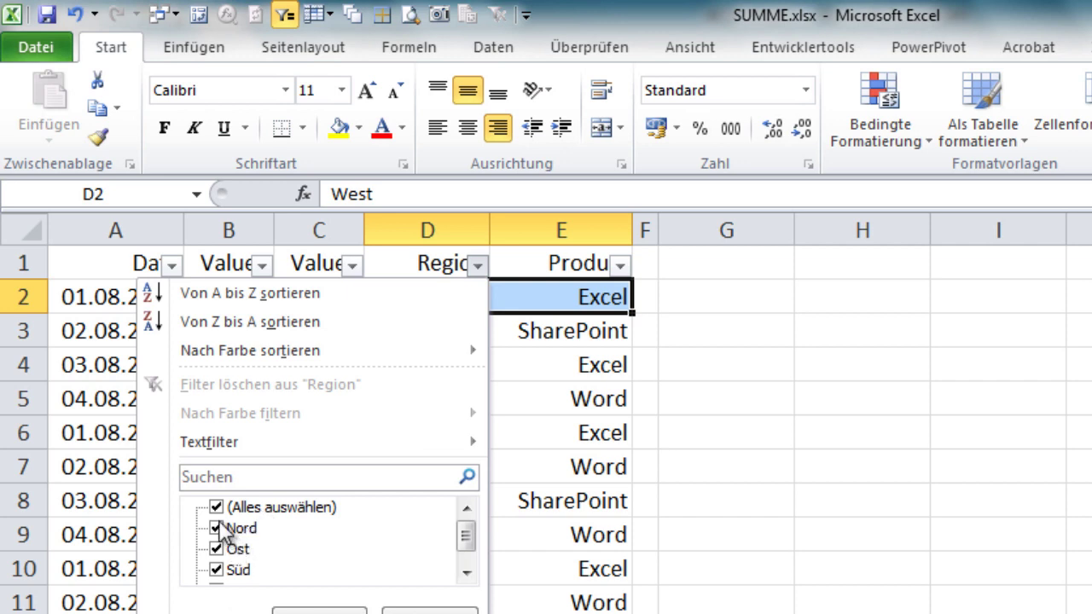
click(233, 549)
click(232, 570)
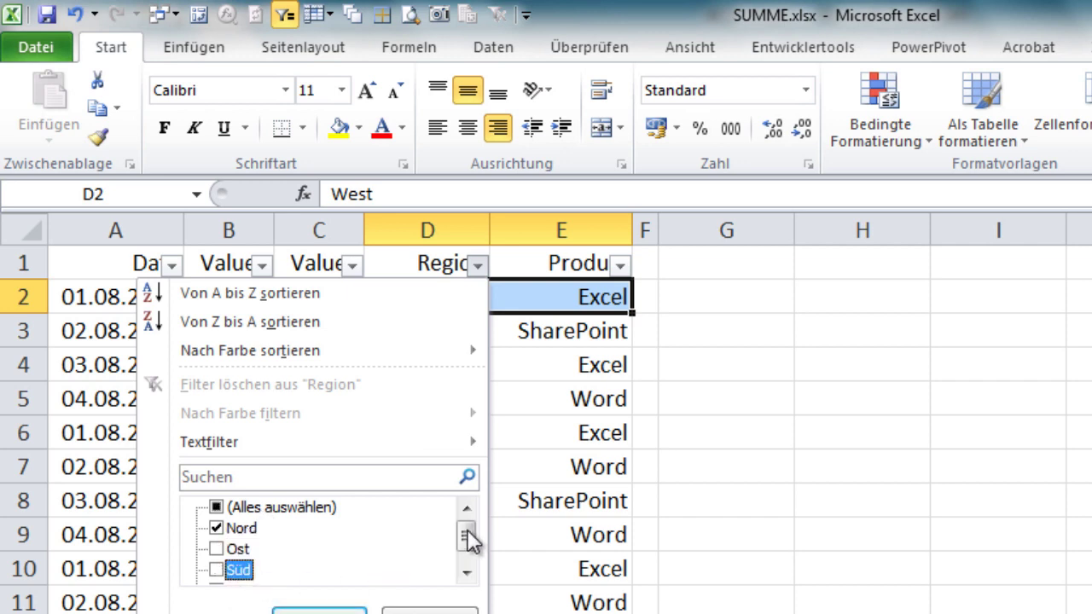
click(467, 573)
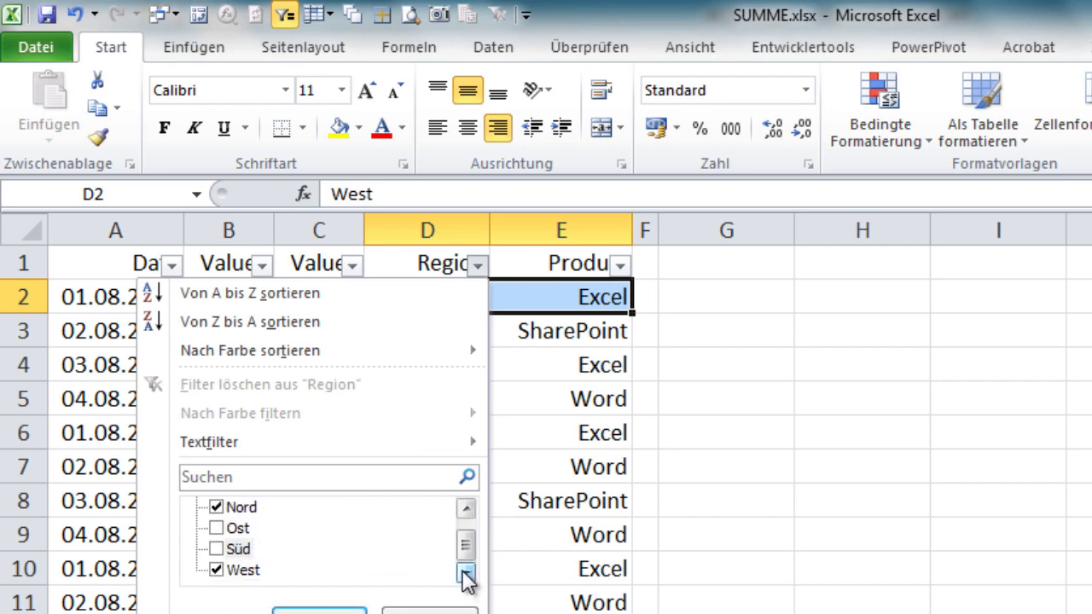
click(319, 611)
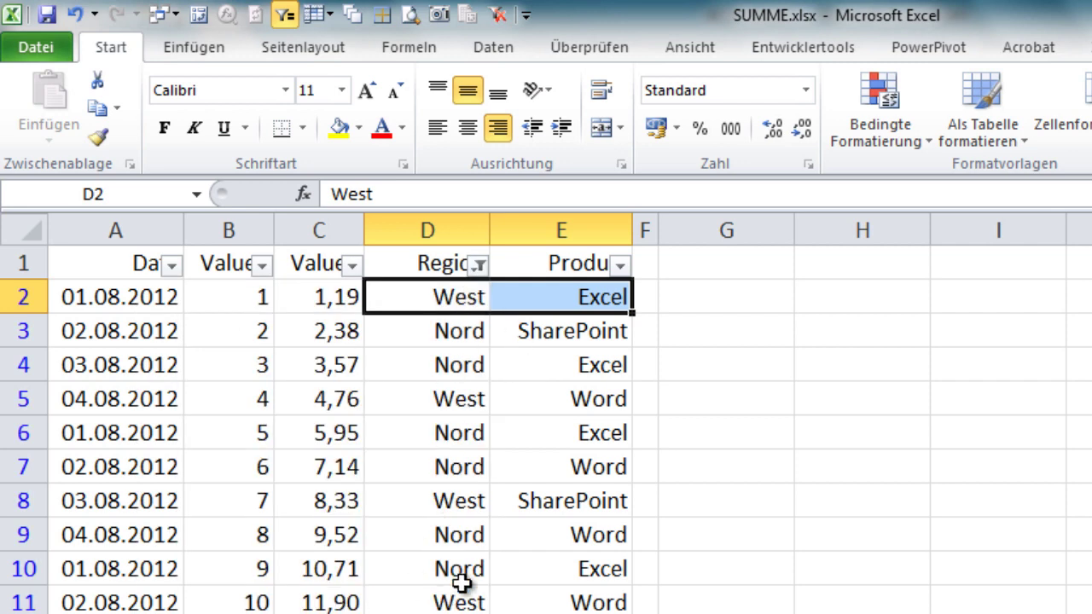
Exclude SharePoint in the Product filter
click(620, 265)
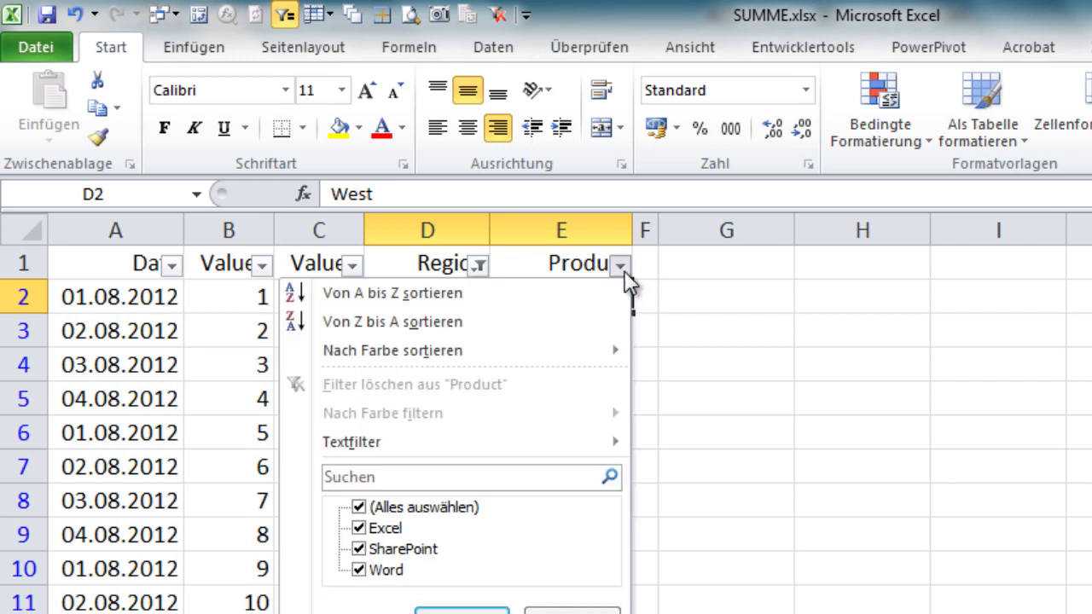
click(371, 549)
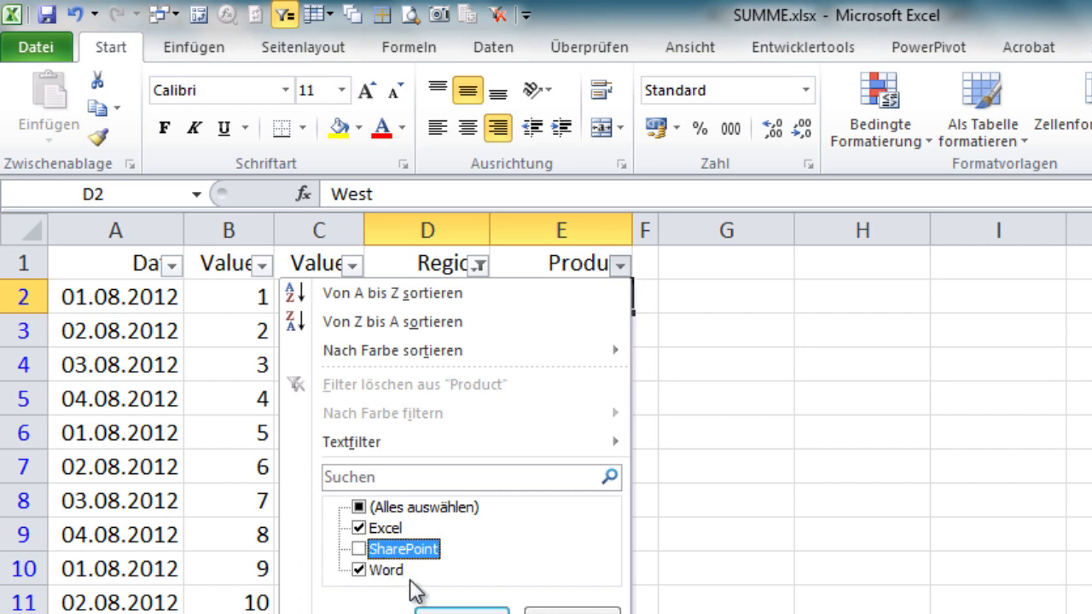
click(462, 611)
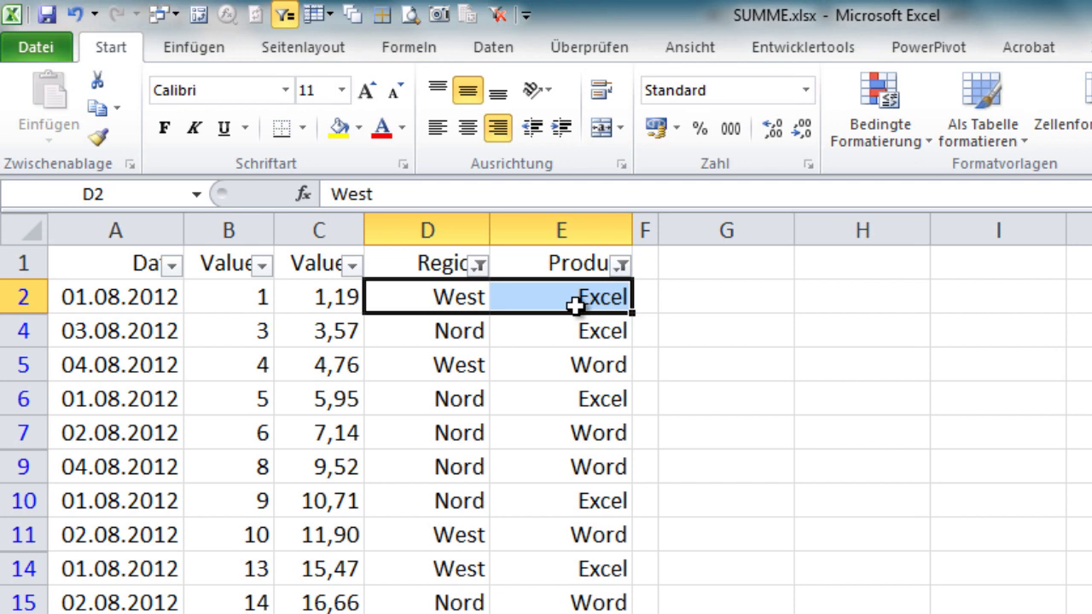
Clear all filters with Löschen and switch AutoFilter off with Ctrl+Shift+L
click(461, 309)
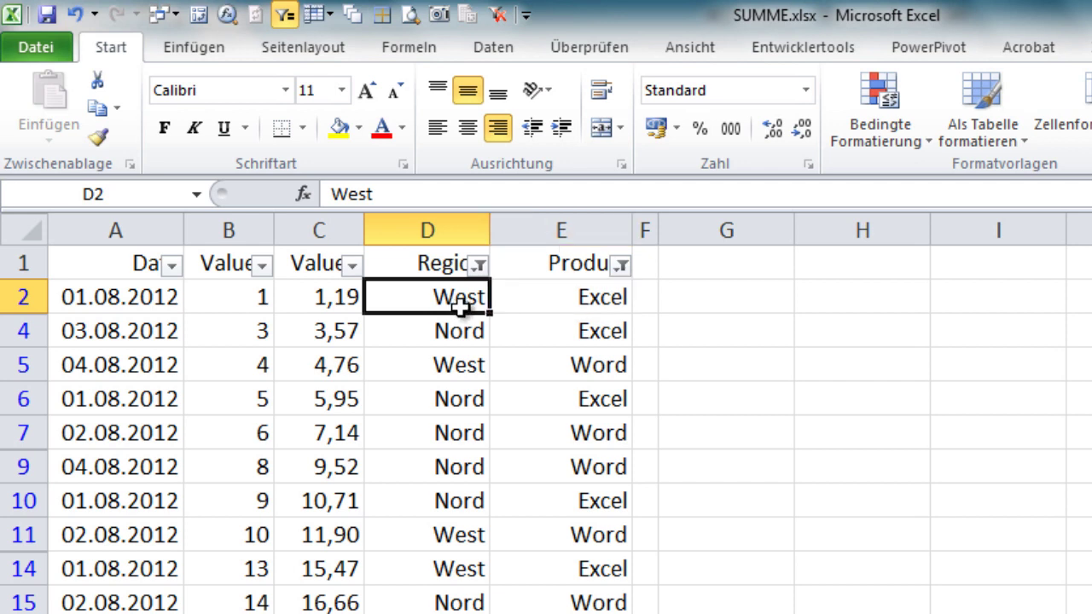
click(498, 15)
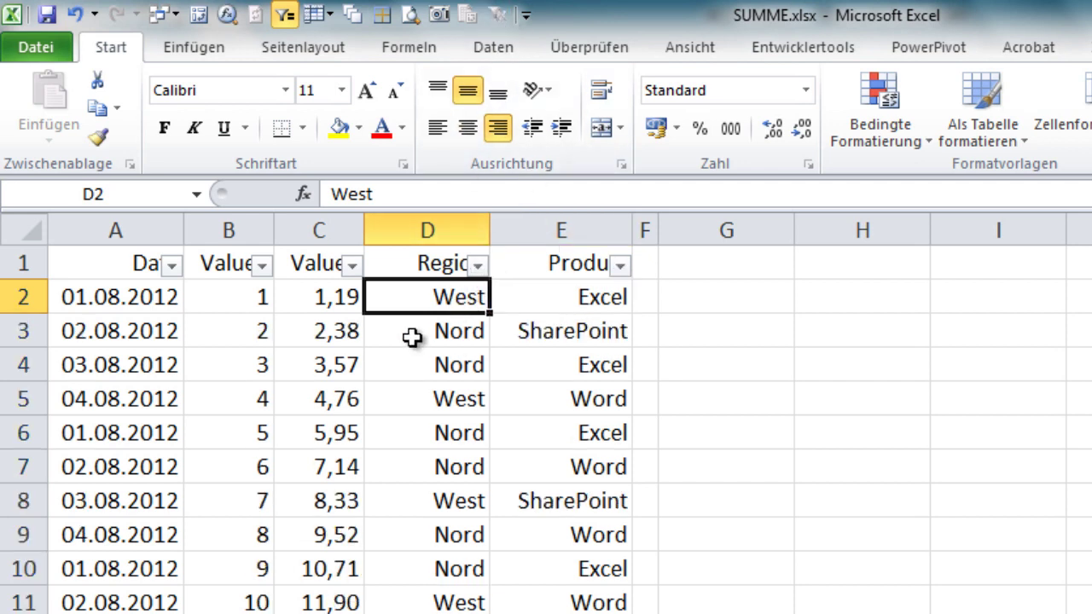
key(ctrl+shift+l)
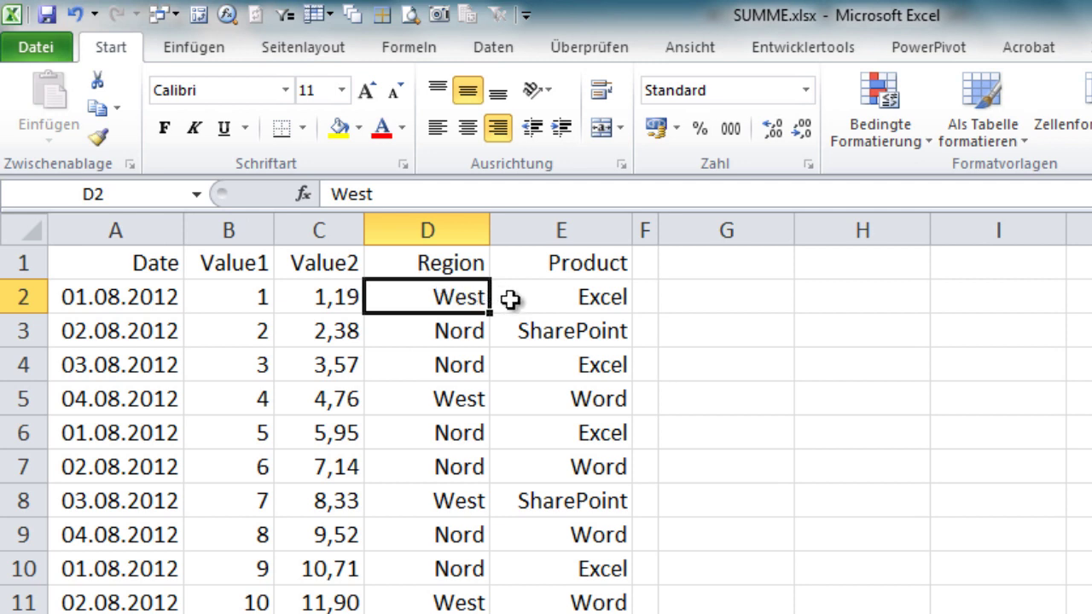
Copy the Region and Product headers into H1:I1
drag(448, 271, 565, 256)
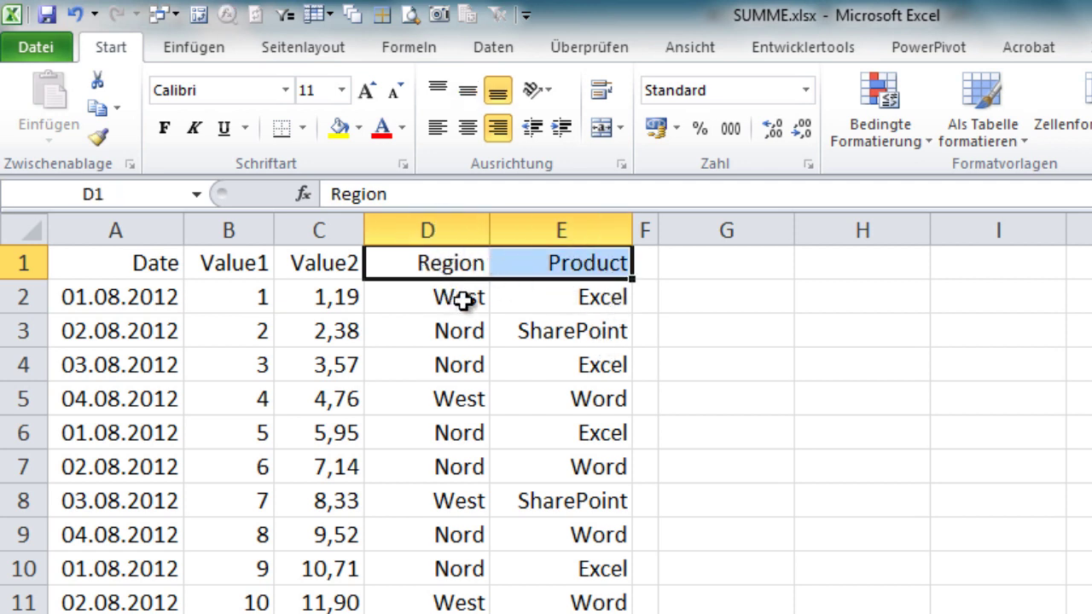
key(ctrl+c)
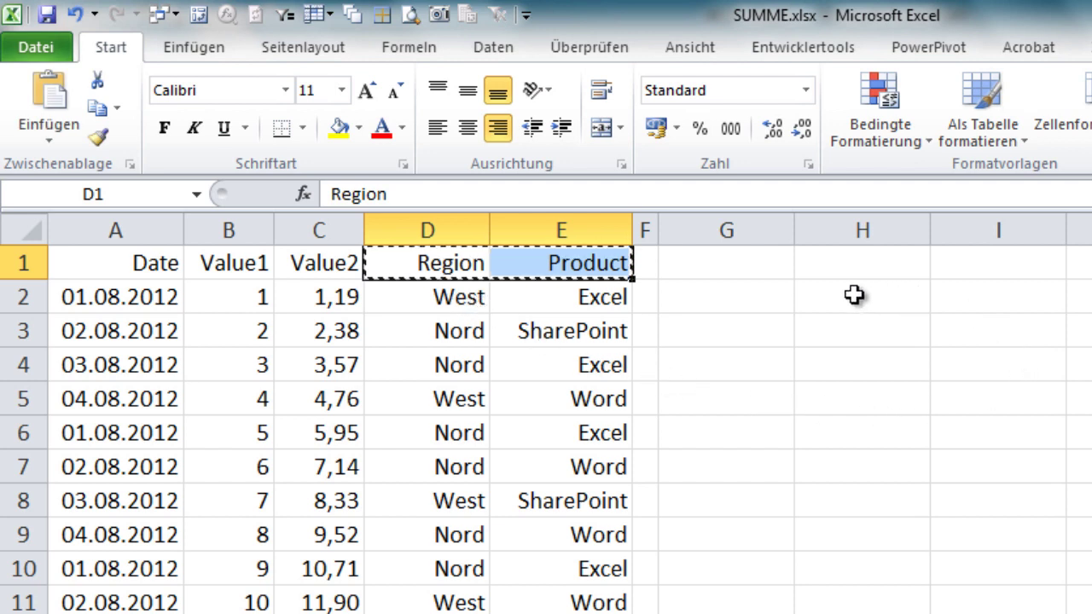
click(868, 260)
key(ctrl+v)
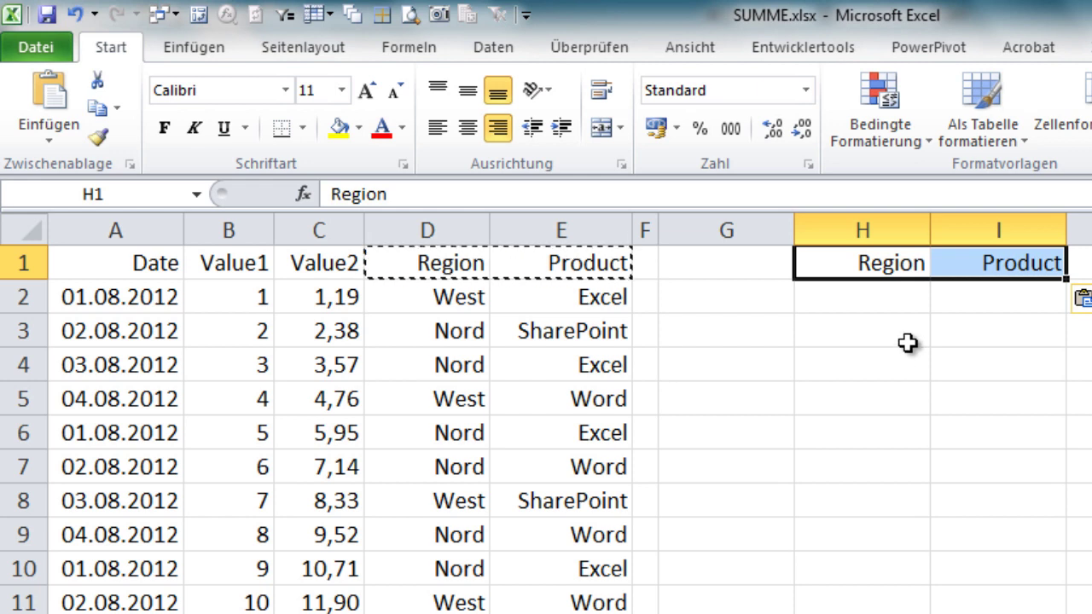
Enter criteria rows Nord/Word and West/Excel in H2:I3, then select H1:I1
click(843, 297)
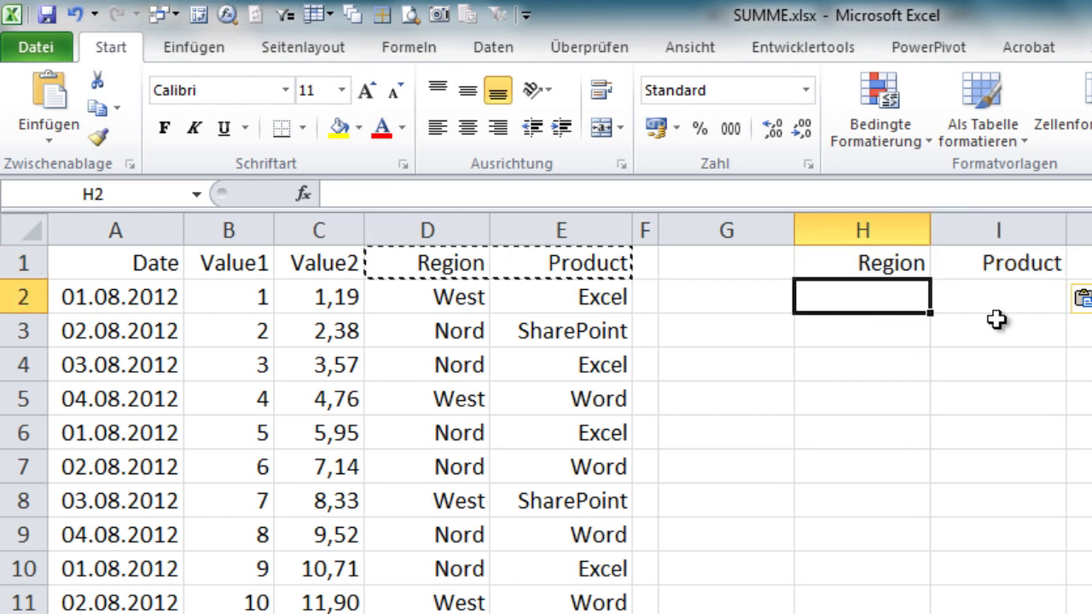
text(Nord)
key(Tab)
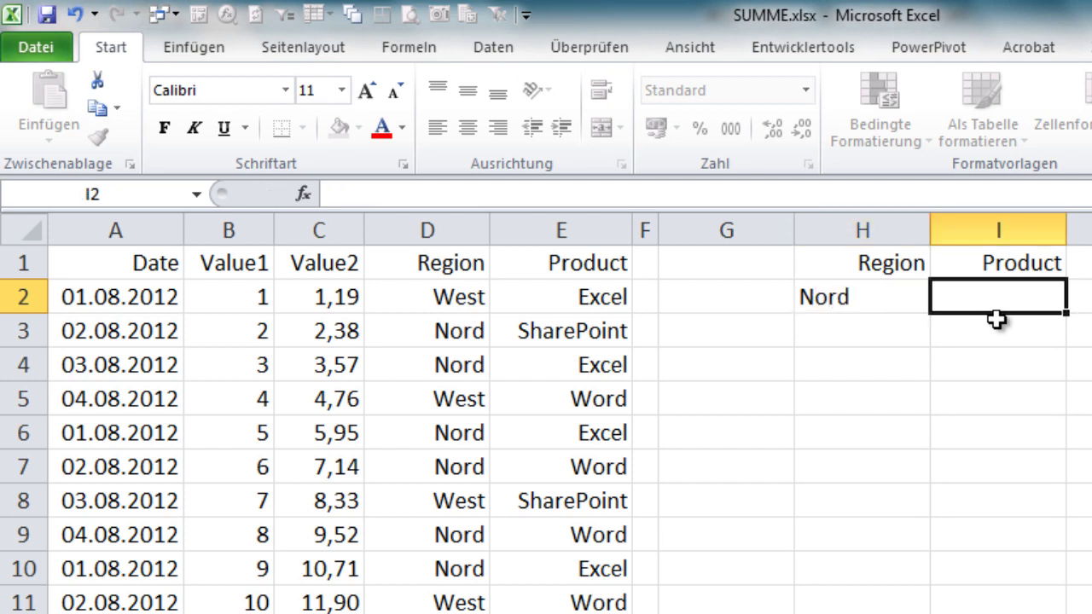
text(Word)
key(Return)
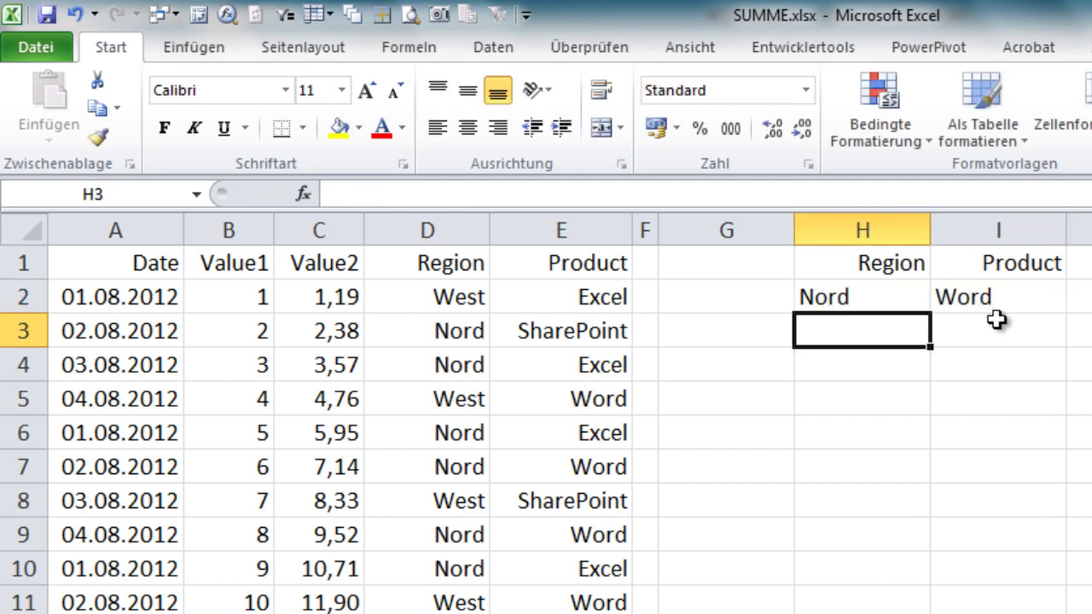
text(West)
key(Tab)
text(Ex)
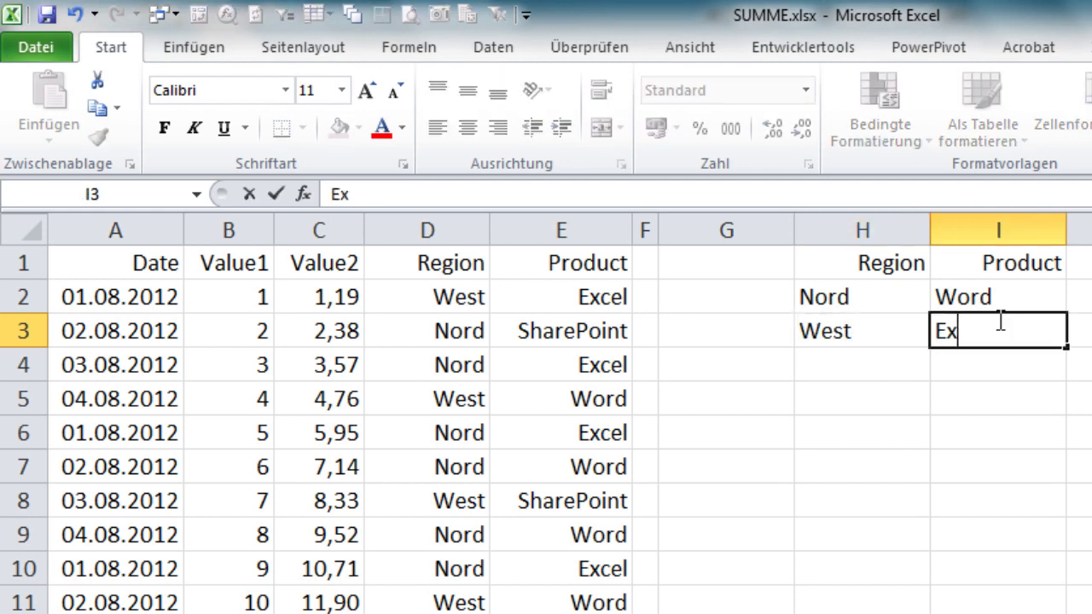
key(Return)
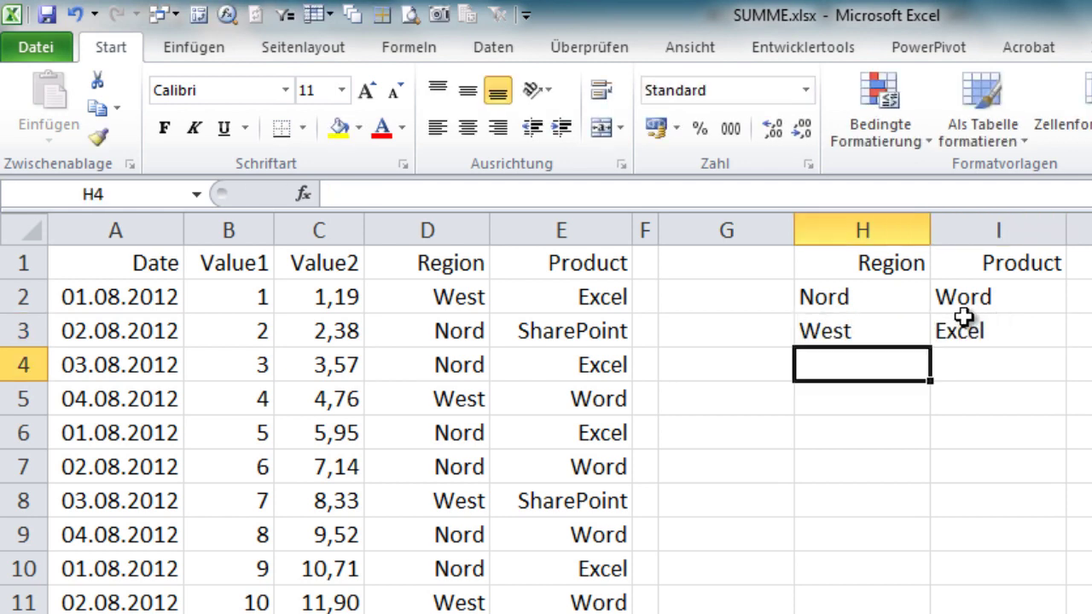
drag(895, 266, 1007, 256)
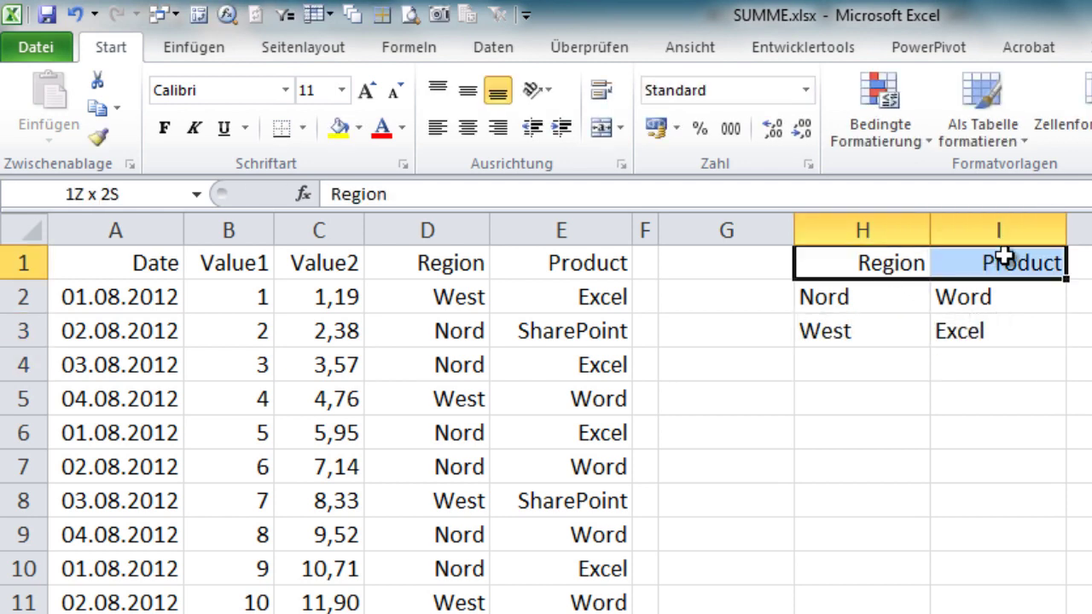
Fill the criteria headers H1:I1 and the table header row A1:E1 light green
click(358, 127)
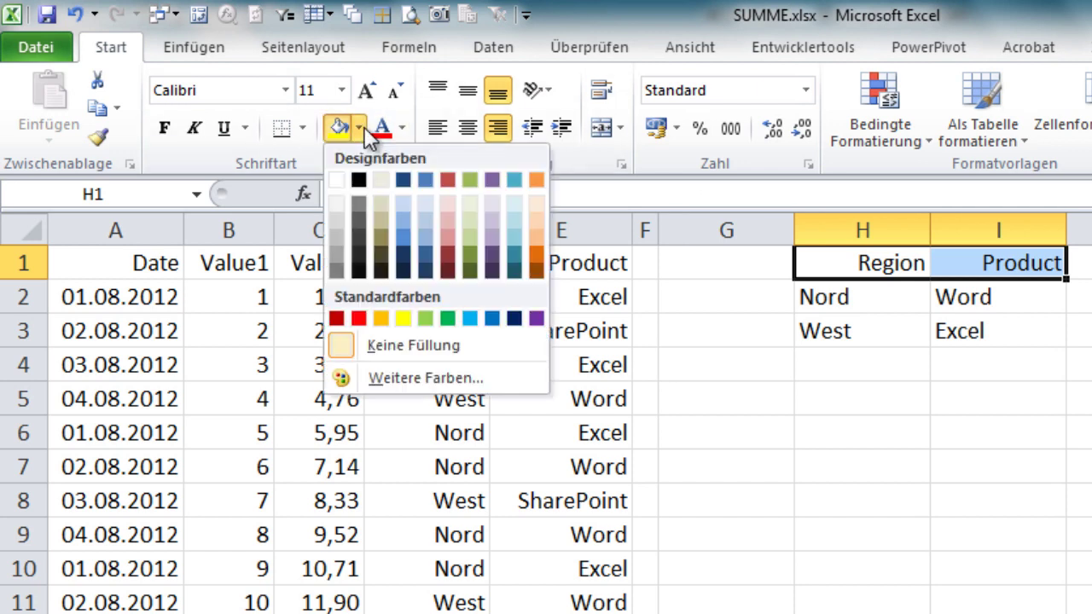
click(470, 203)
drag(597, 262, 128, 263)
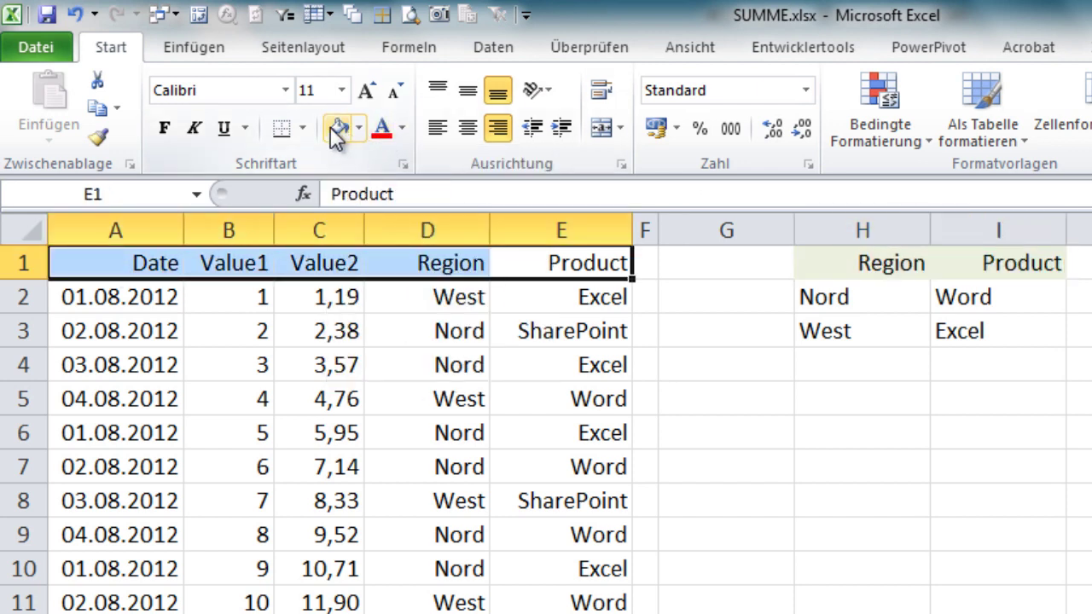
click(339, 128)
click(314, 295)
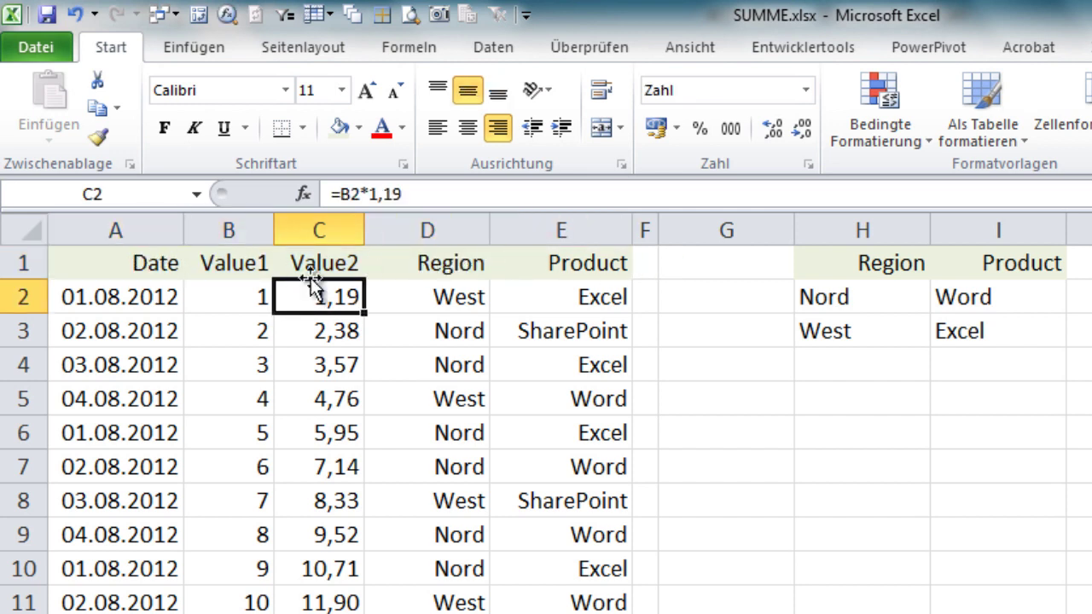
drag(853, 266, 1039, 267)
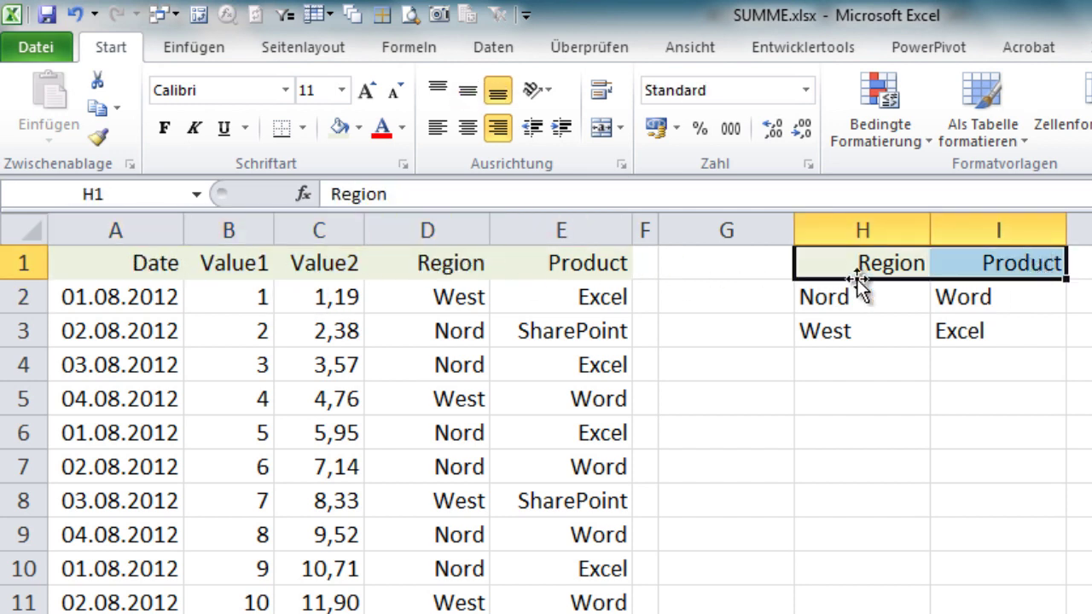
drag(180, 263, 542, 267)
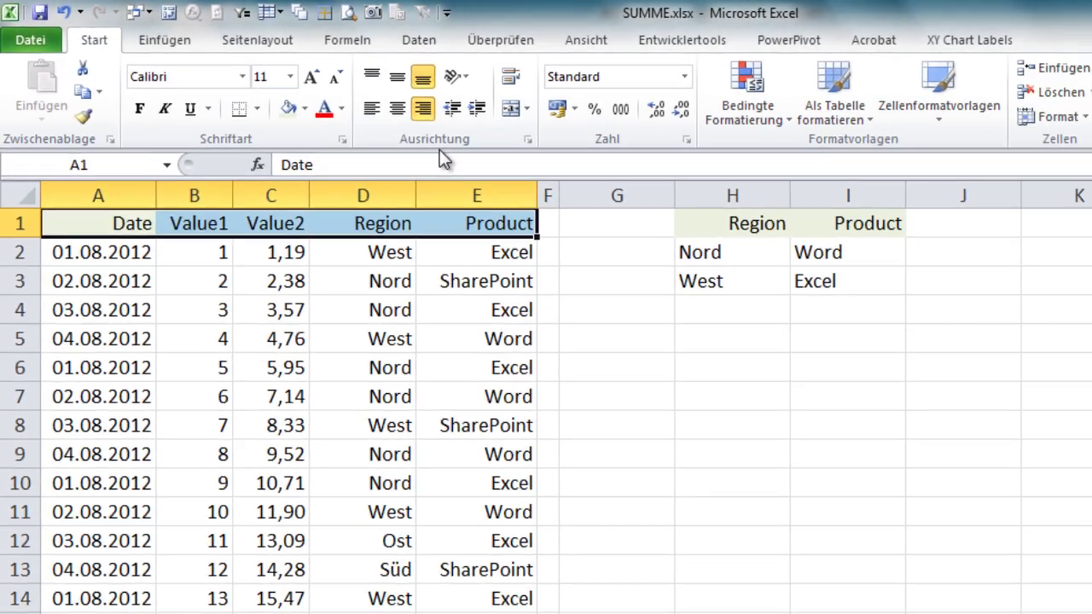
key(ctrl+c)
click(749, 173)
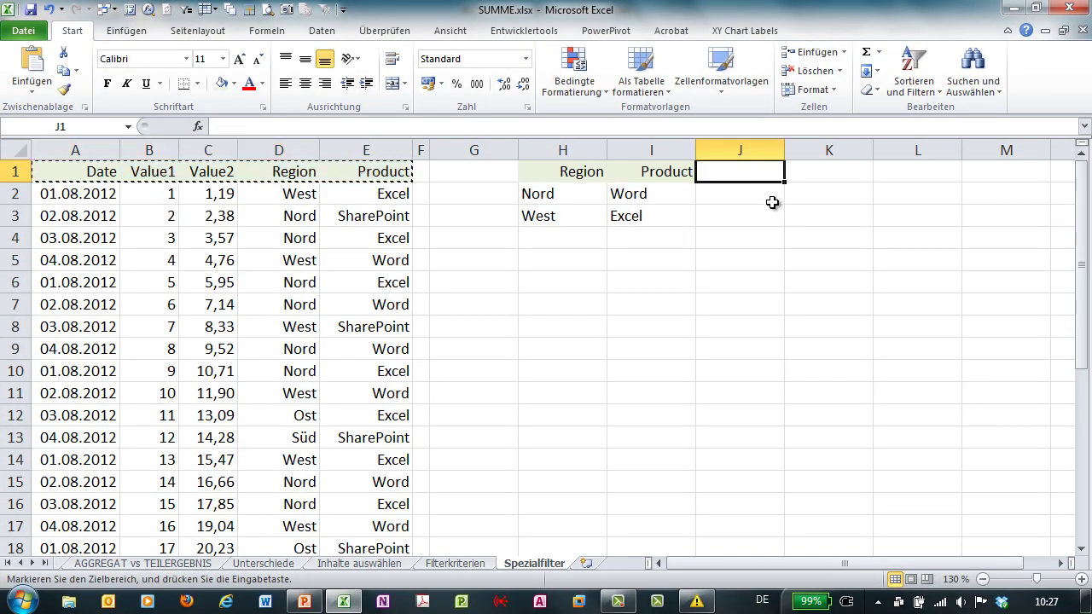
key(ctrl+v)
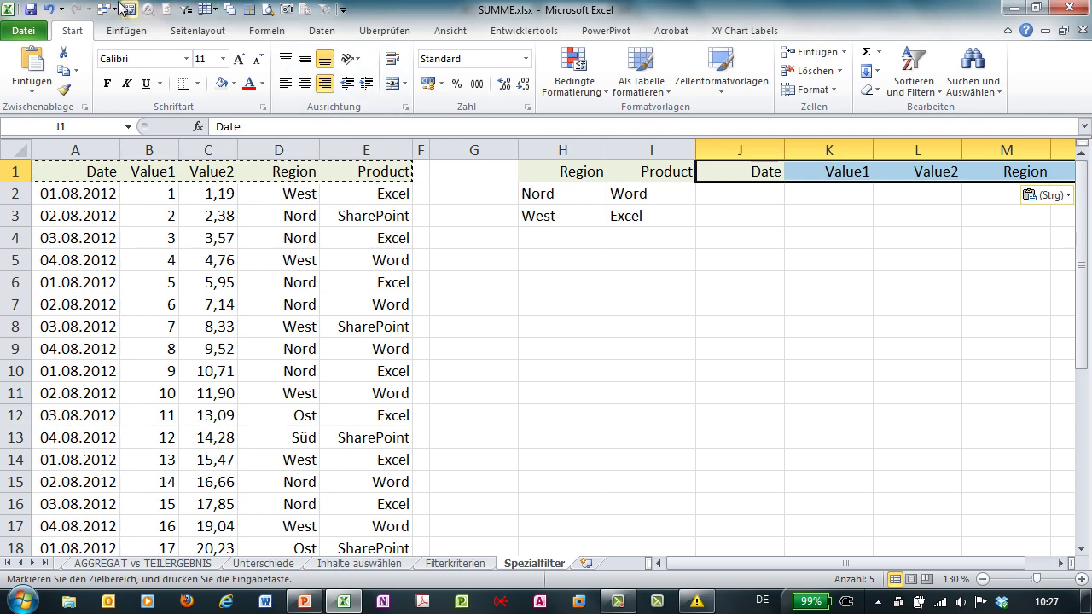
click(47, 9)
click(572, 238)
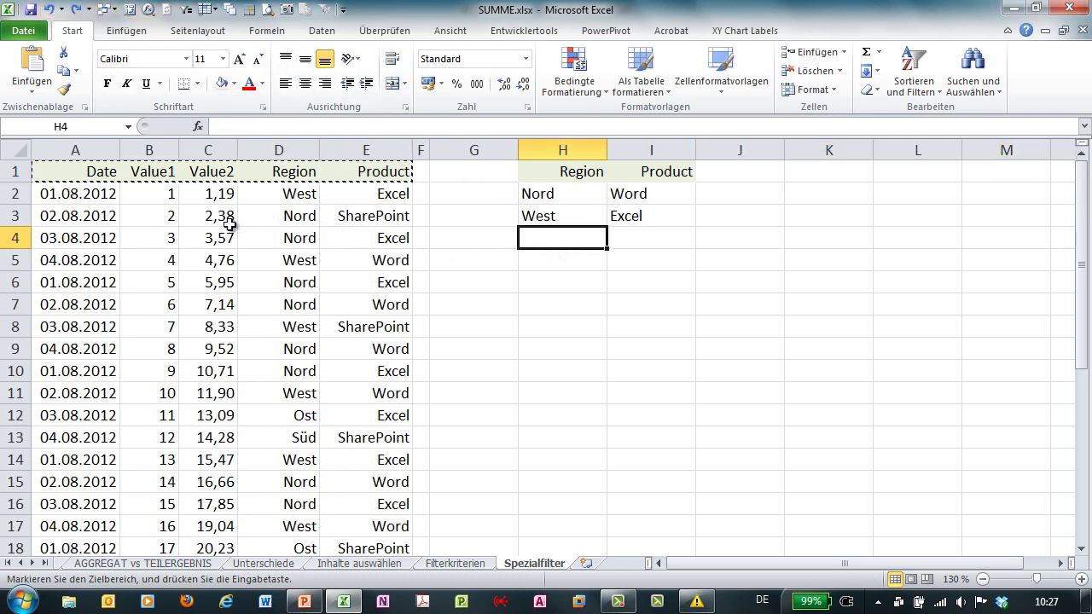
drag(536, 198, 622, 217)
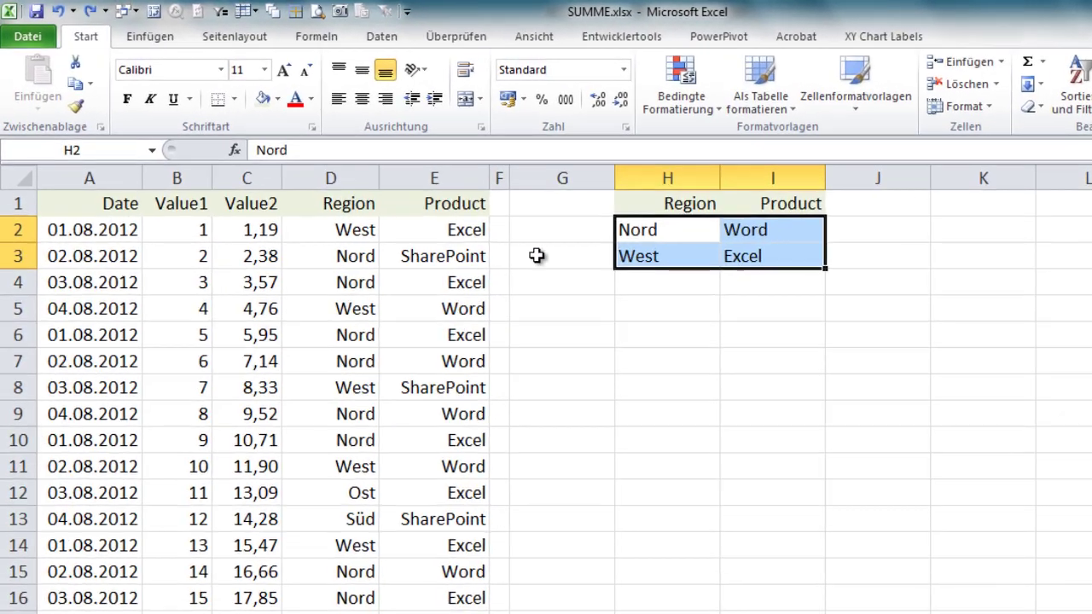
click(524, 209)
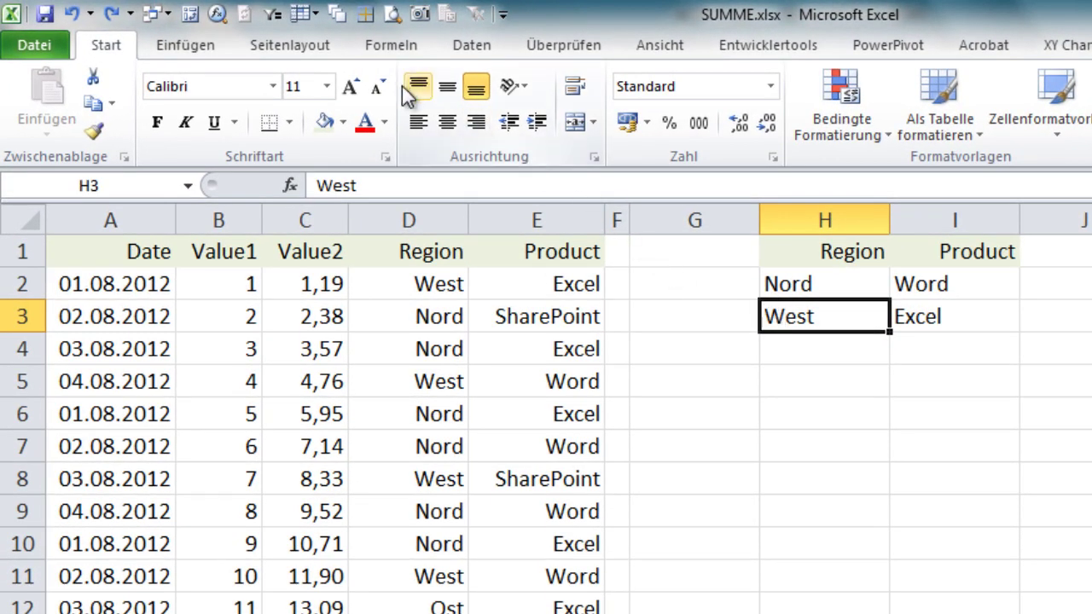
Open Advanced Filter (Erweitert) filtering A1:E31 in place, with criteria range H1:I3
click(460, 49)
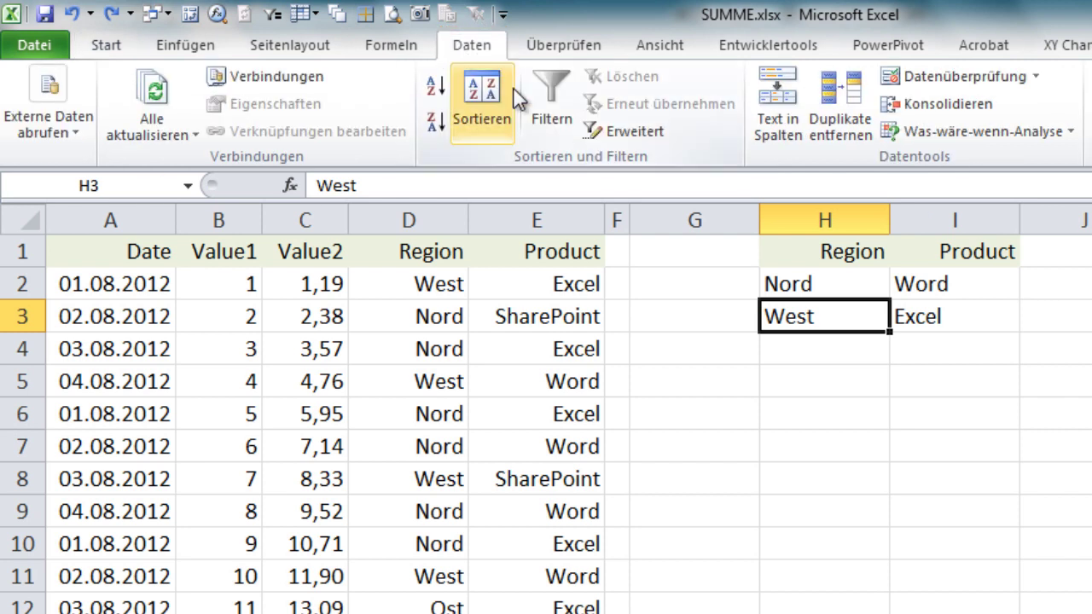
click(617, 139)
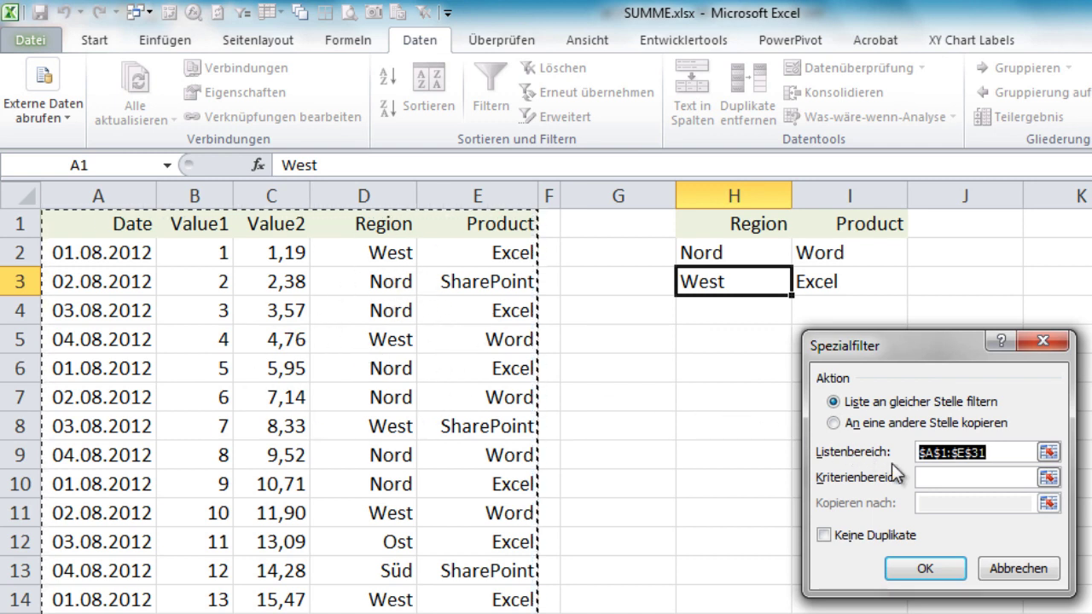
click(936, 482)
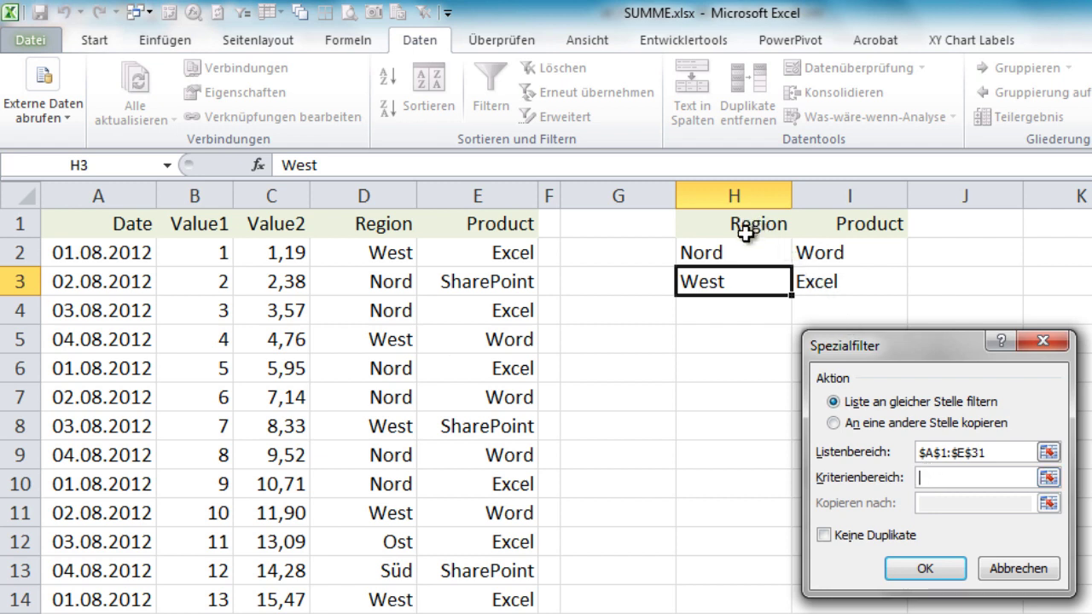
drag(738, 226, 842, 284)
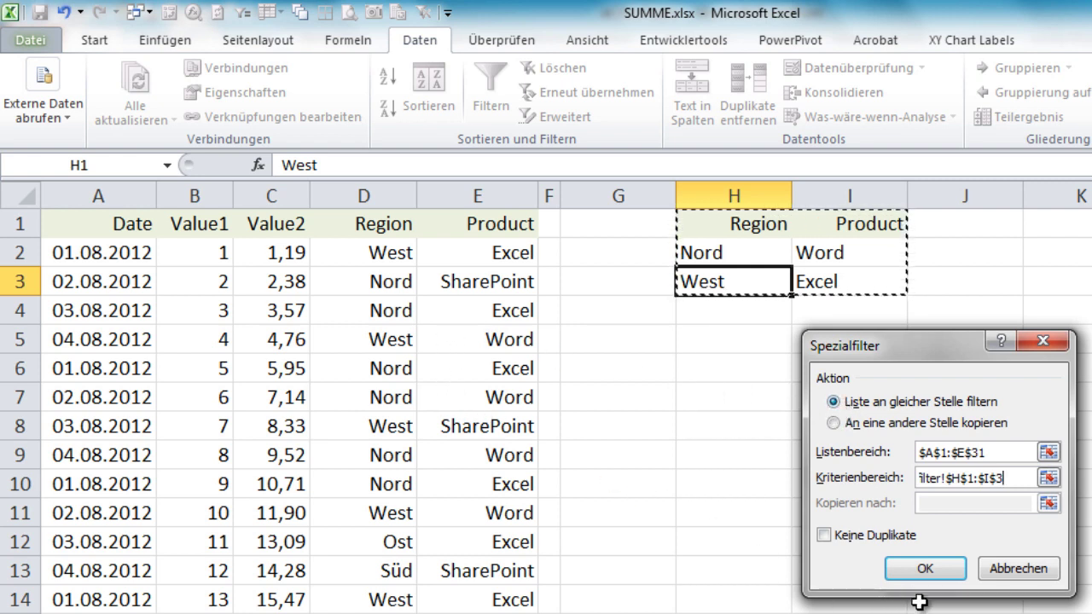
Apply the in-place filter and mark the remaining West–Excel and Nord–Word rows to check them
click(926, 569)
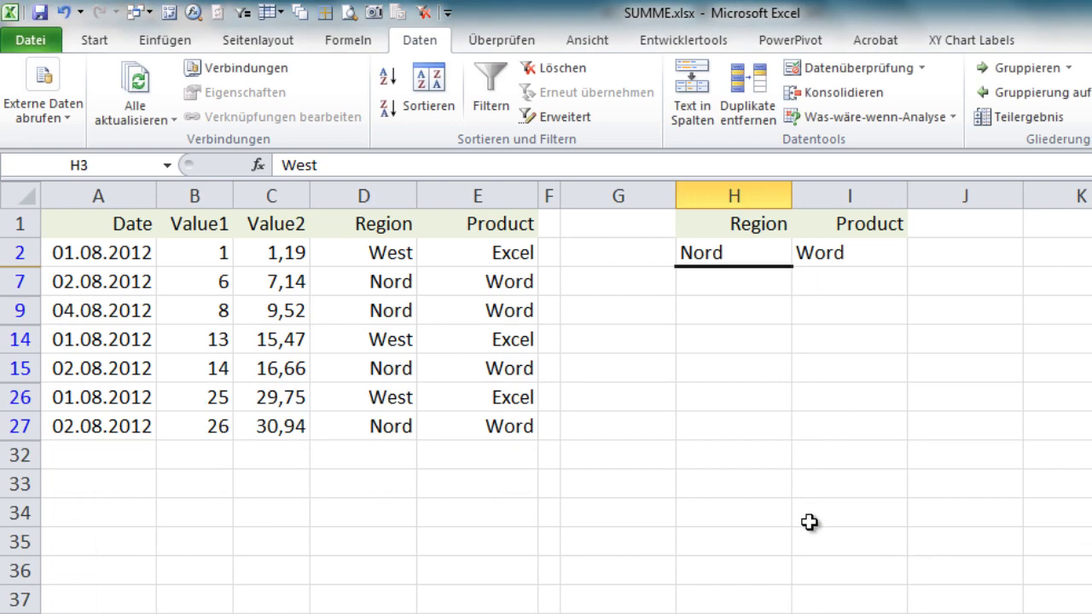
drag(397, 259, 441, 257)
drag(398, 340, 463, 340)
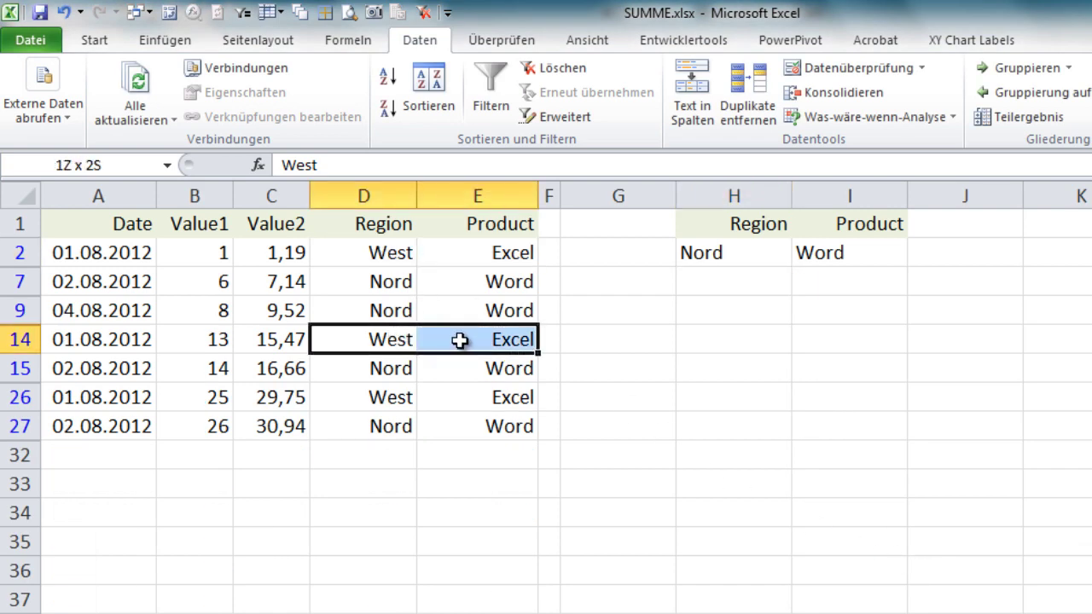
drag(408, 397, 465, 398)
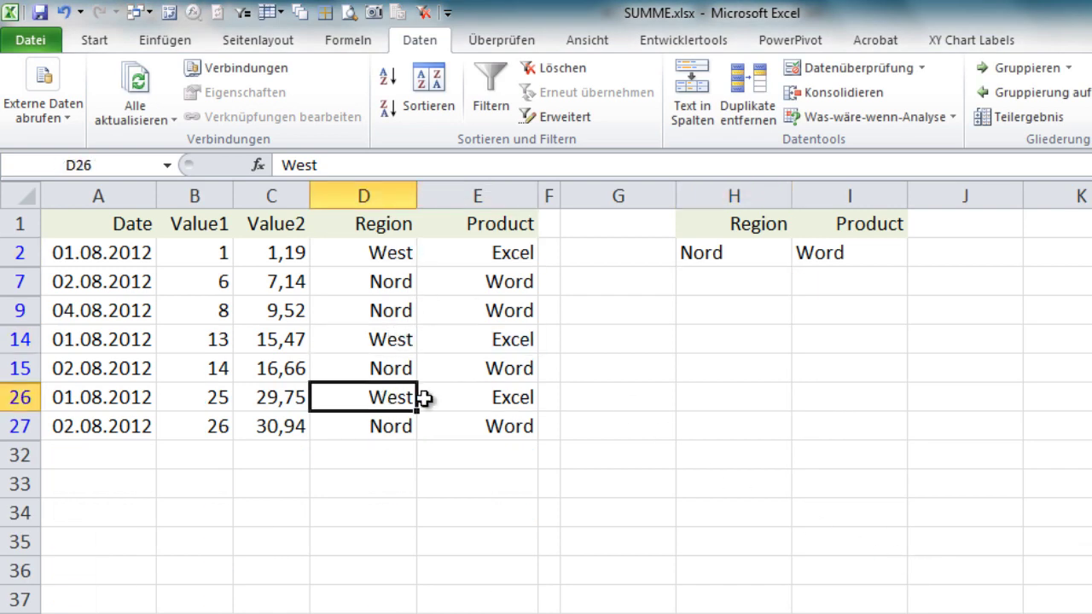
drag(390, 289, 469, 285)
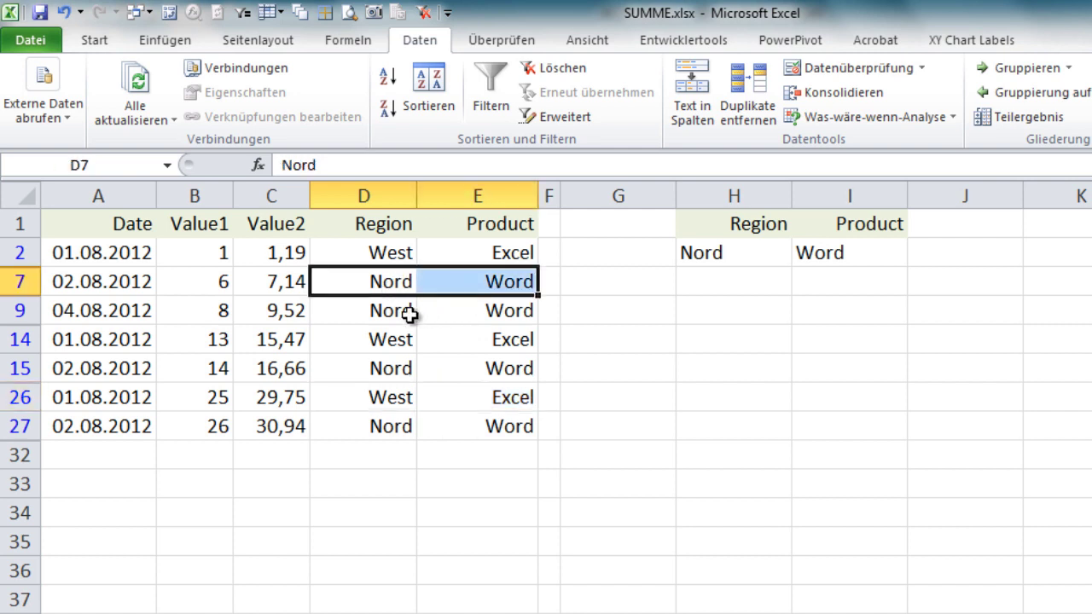
drag(399, 312, 481, 317)
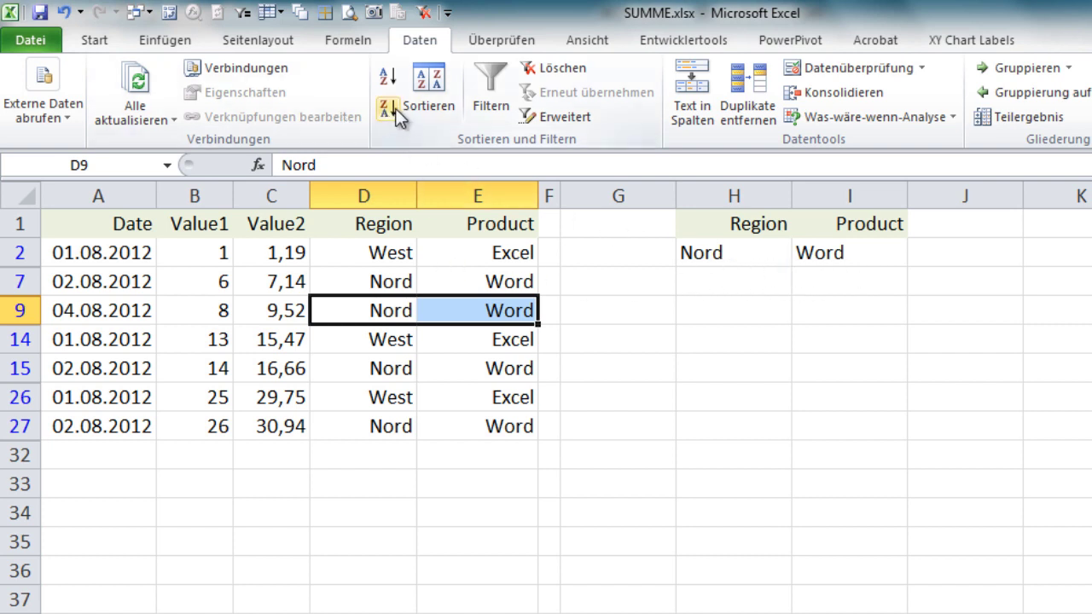
Clear the advanced filter with Löschen so Ost, Süd and SharePoint rows reappear
click(563, 71)
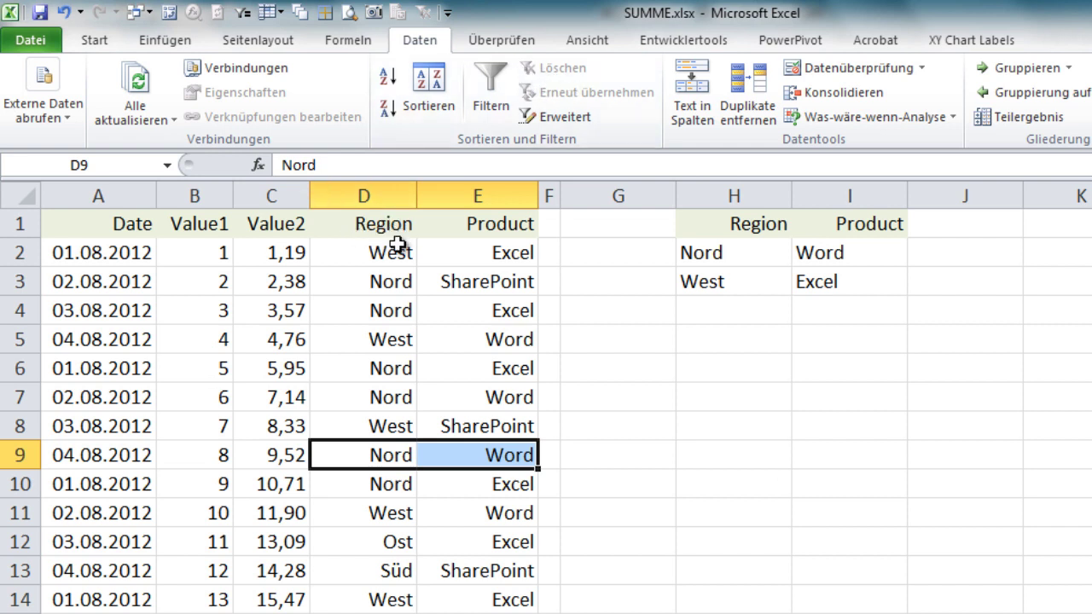
Insert blank rows above the sales table header
click(21, 225)
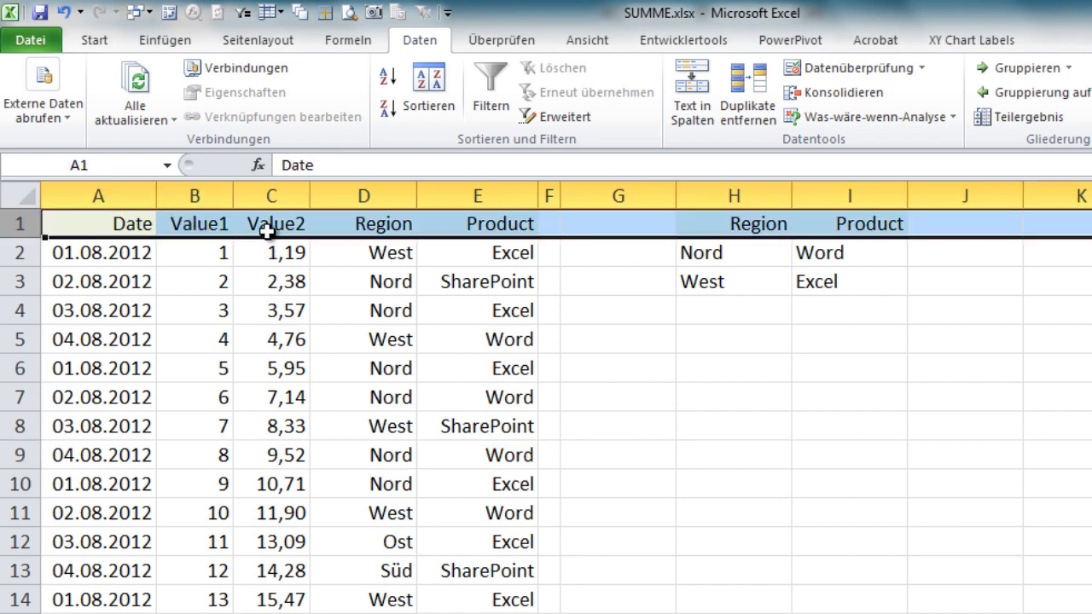
key(ctrl+plus)
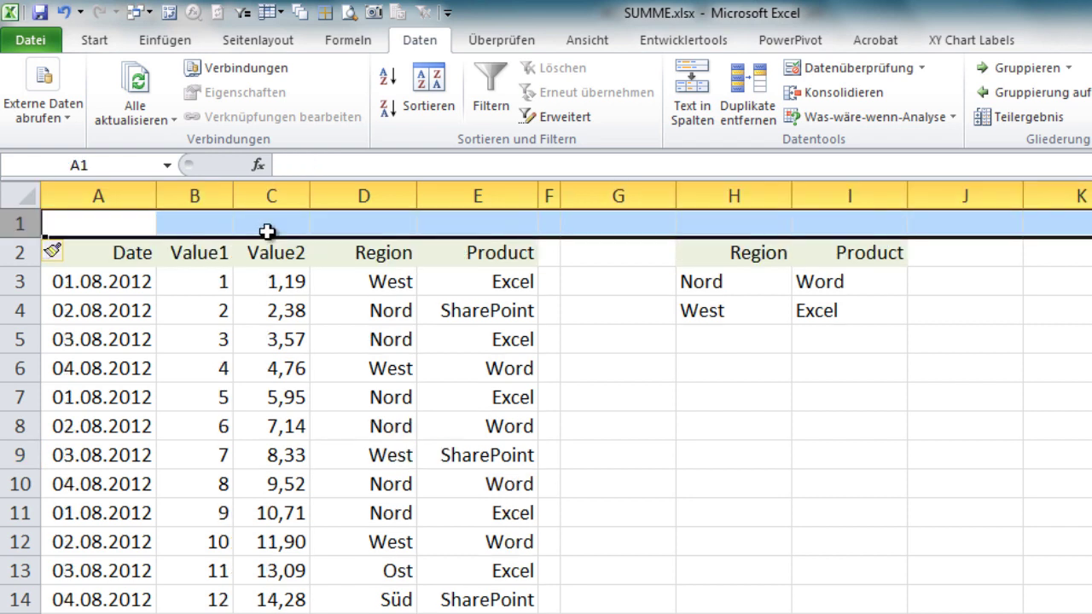
key(ctrl+plus)
key(ctrl+plus)
key(ctrl+plus)
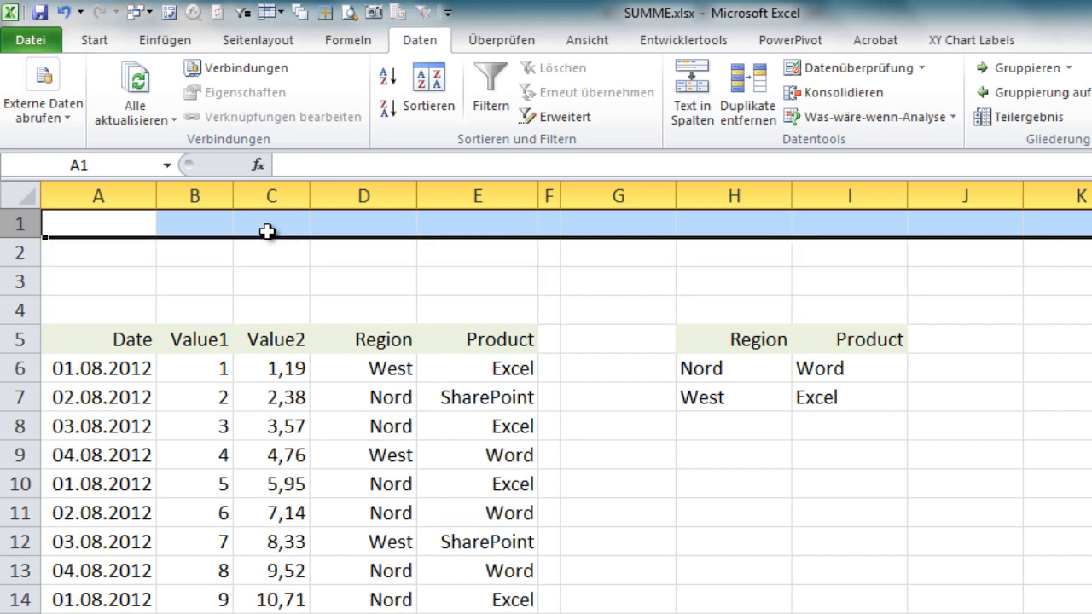
Move the Region/Product criteria block up into rows 1–3 at D1:E3
drag(759, 339, 849, 426)
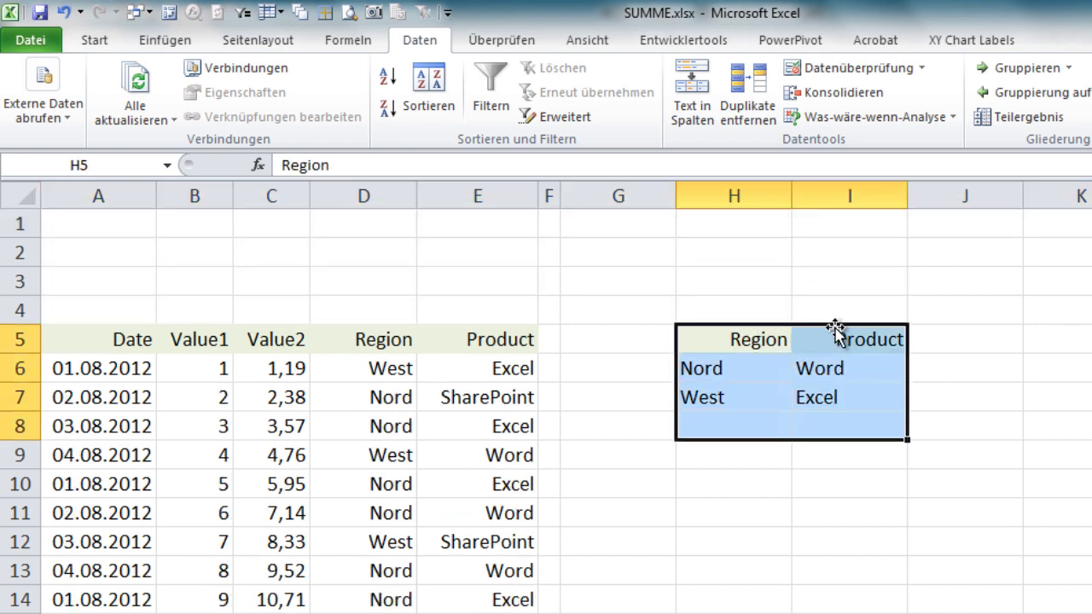
drag(836, 324, 836, 223)
click(862, 415)
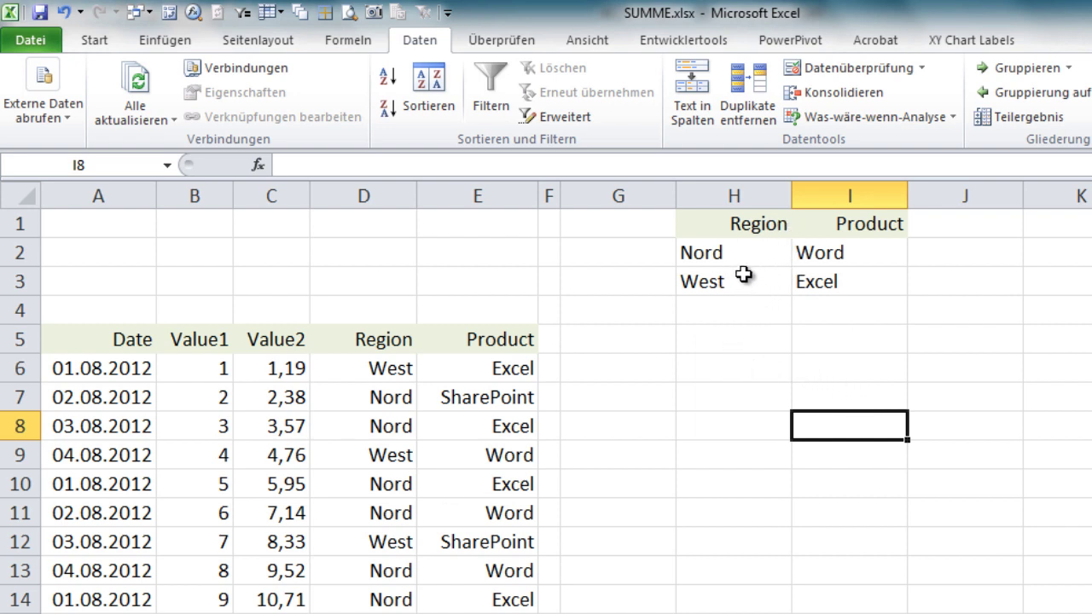
click(734, 223)
key(ctrl+a)
drag(676, 248, 387, 246)
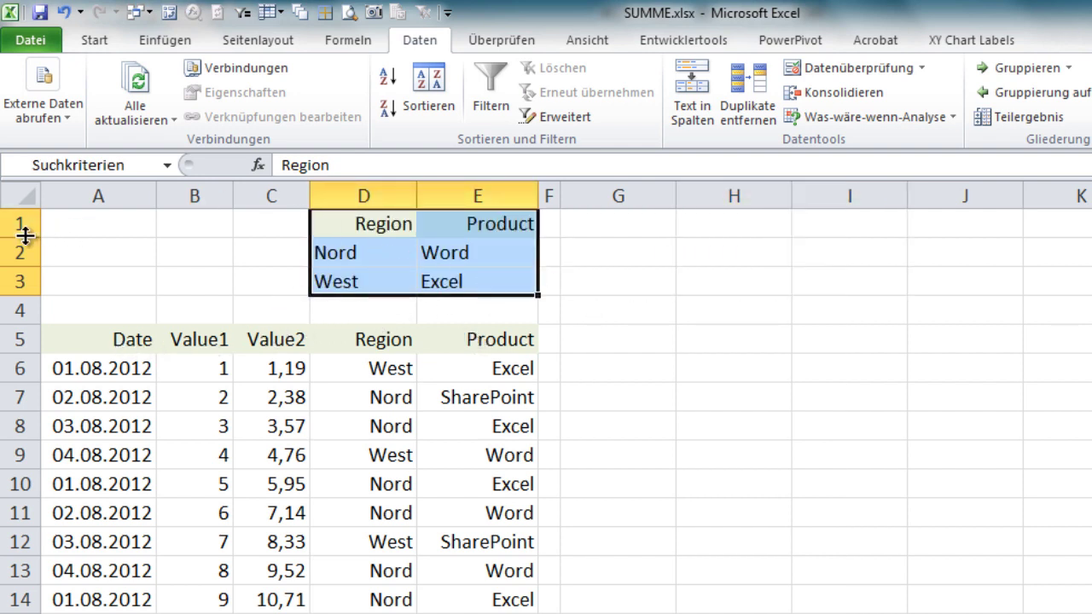
Clear the old criteria from rows 1–3 and copy the header row A5:E5
drag(25, 230, 19, 275)
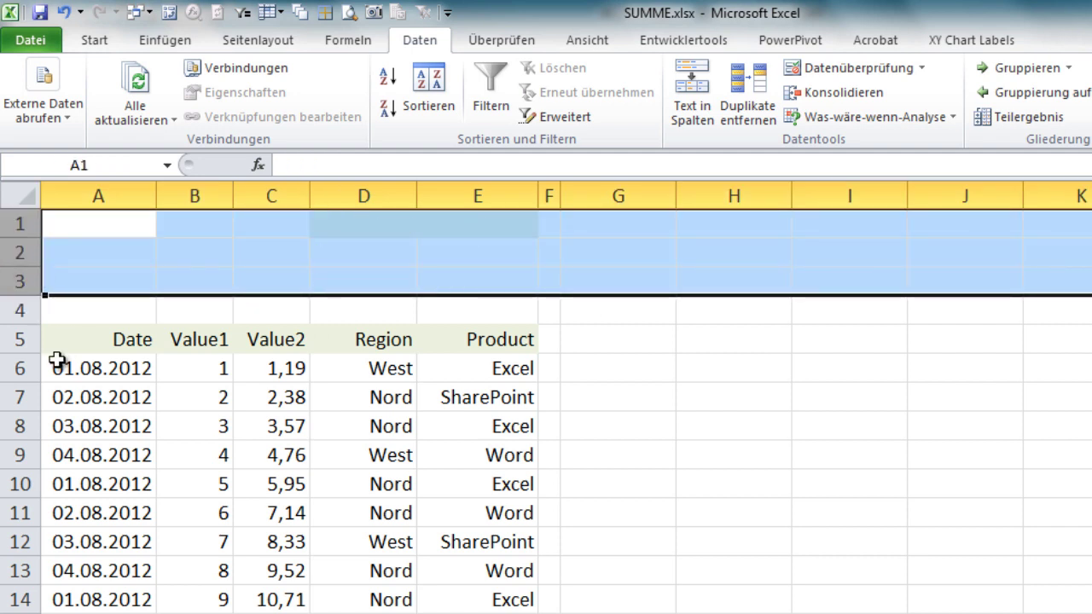
drag(122, 340, 476, 343)
key(ctrl+c)
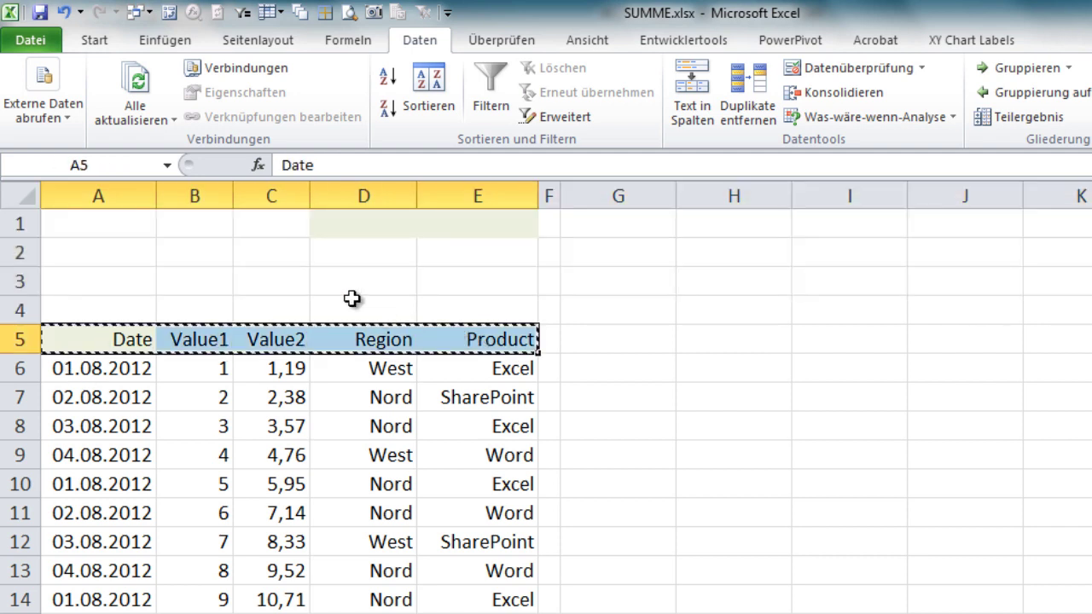
Paste the copied headers into row 1 at A1 and inspect the Value2 formula
click(64, 227)
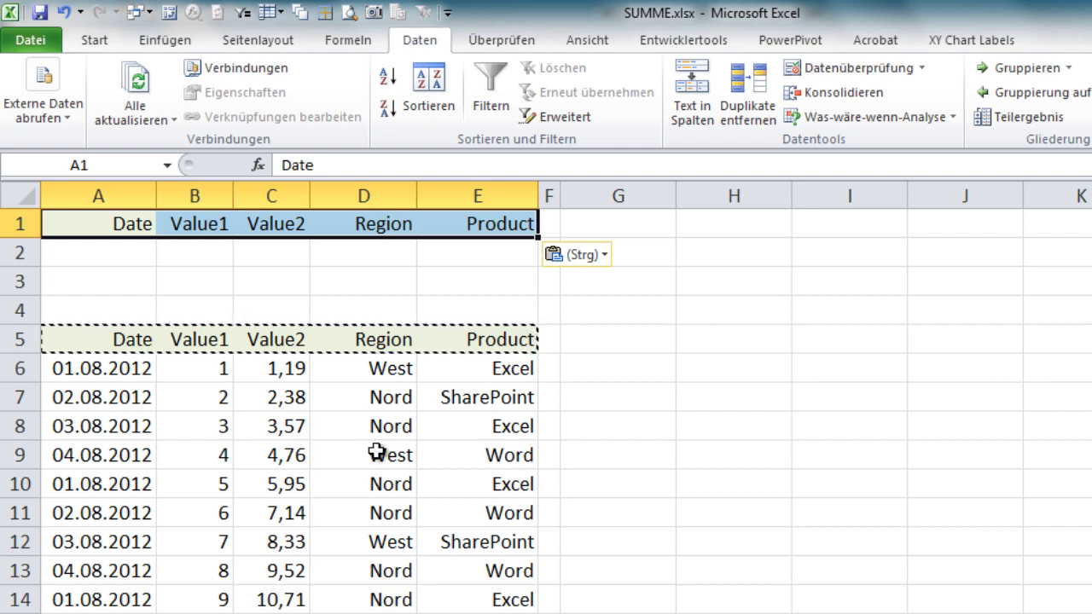
click(296, 375)
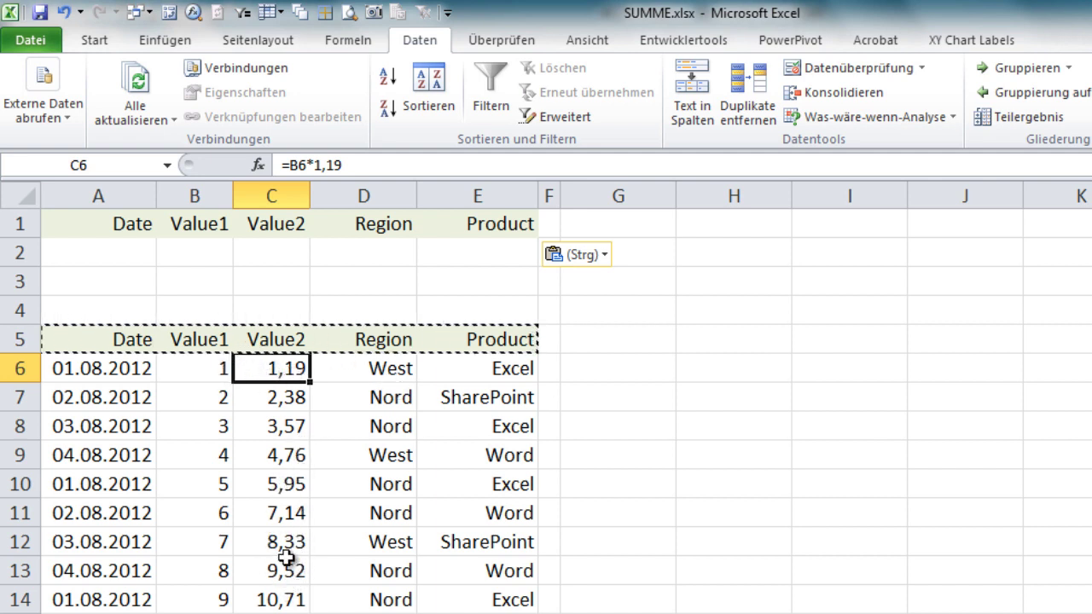
scroll(342, 571, down, 6)
scroll(307, 582, down, 1)
scroll(310, 580, up, 7)
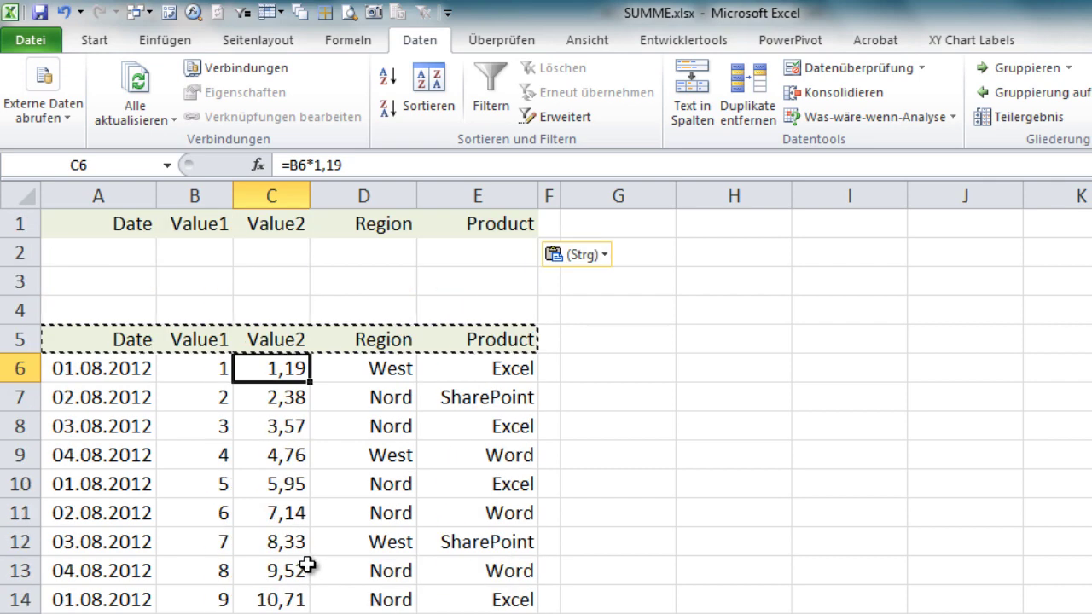
Enter the criterion <=18 in C2 under the Value2 header
click(282, 256)
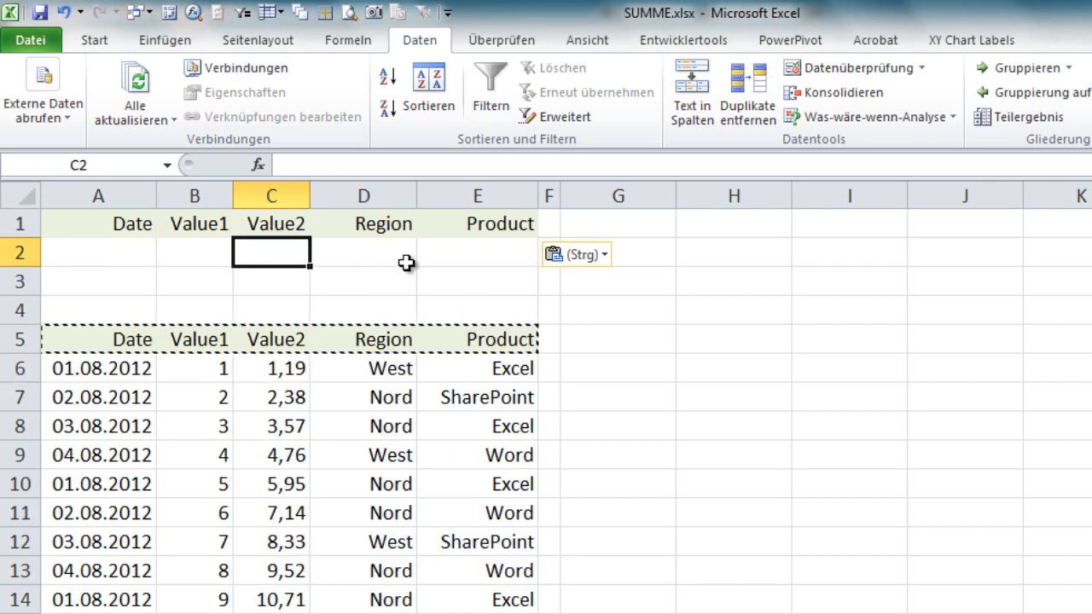
text(<=)
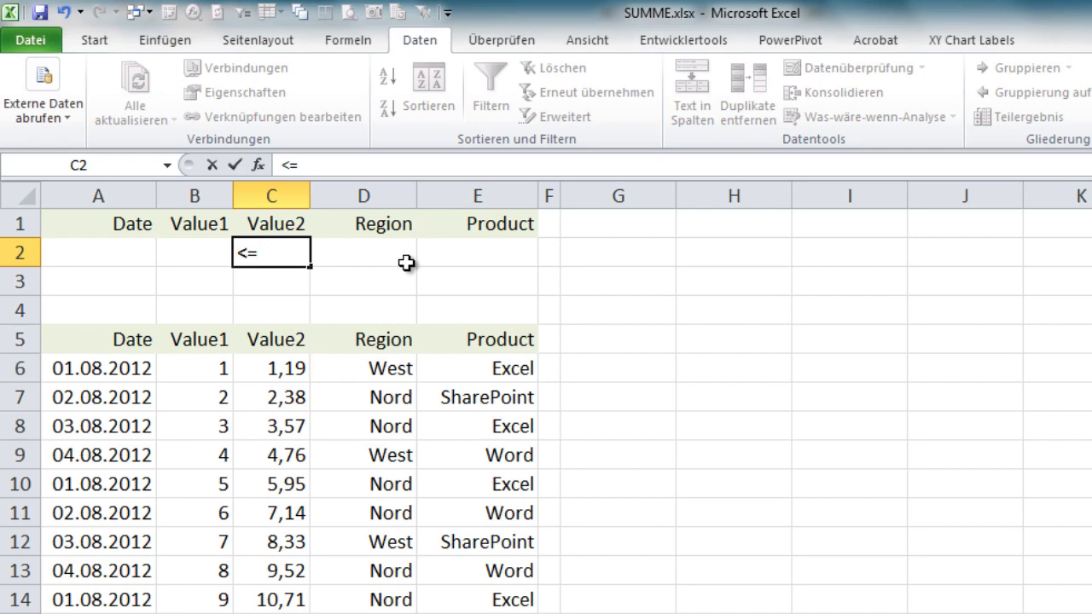
text(18)
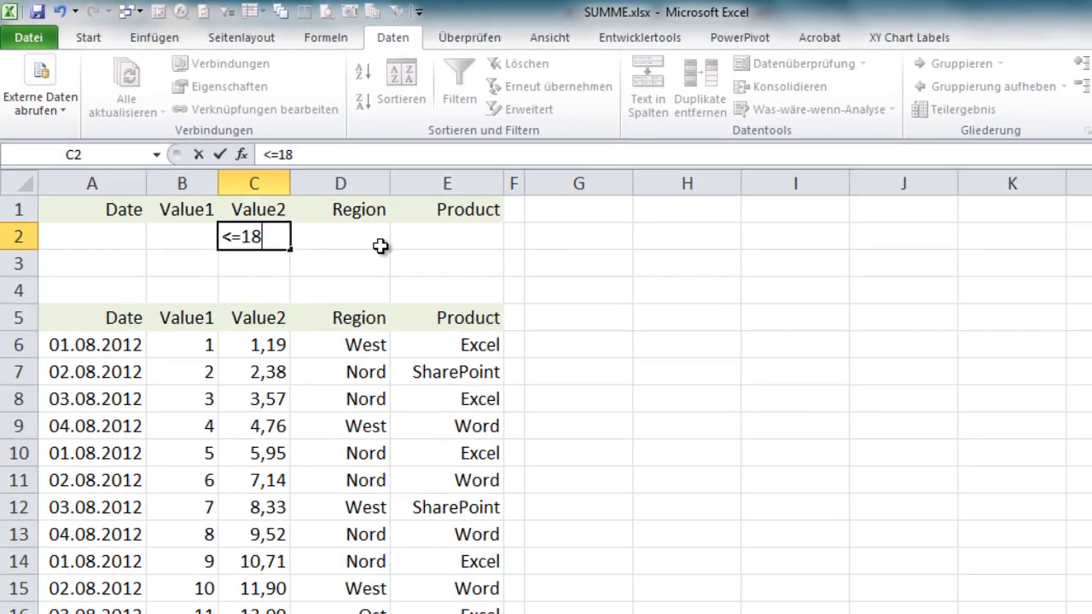
scroll(367, 256, down, 1)
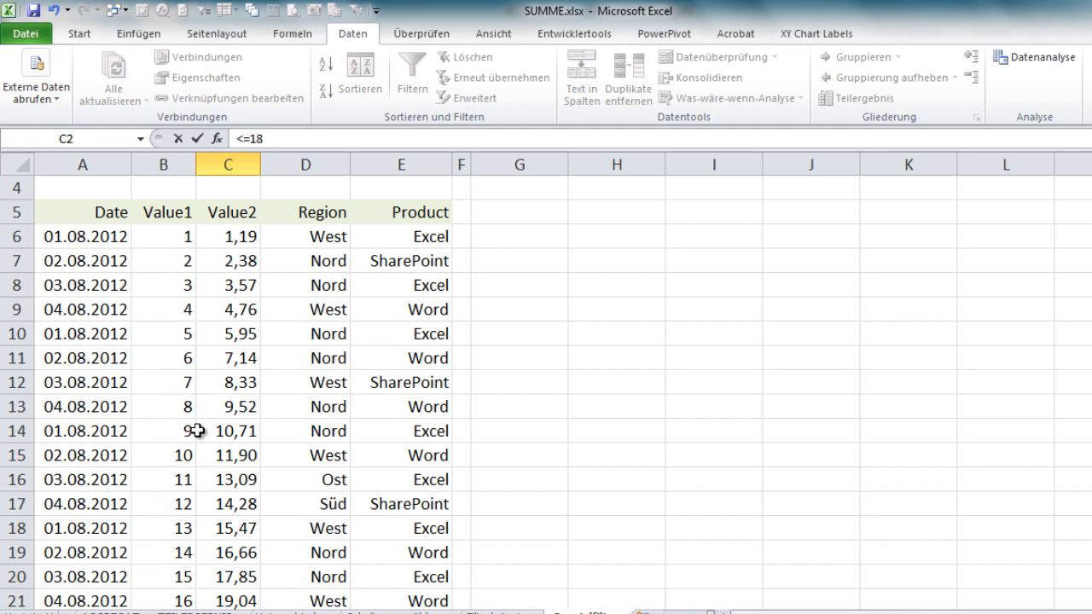
scroll(235, 350, up, 1)
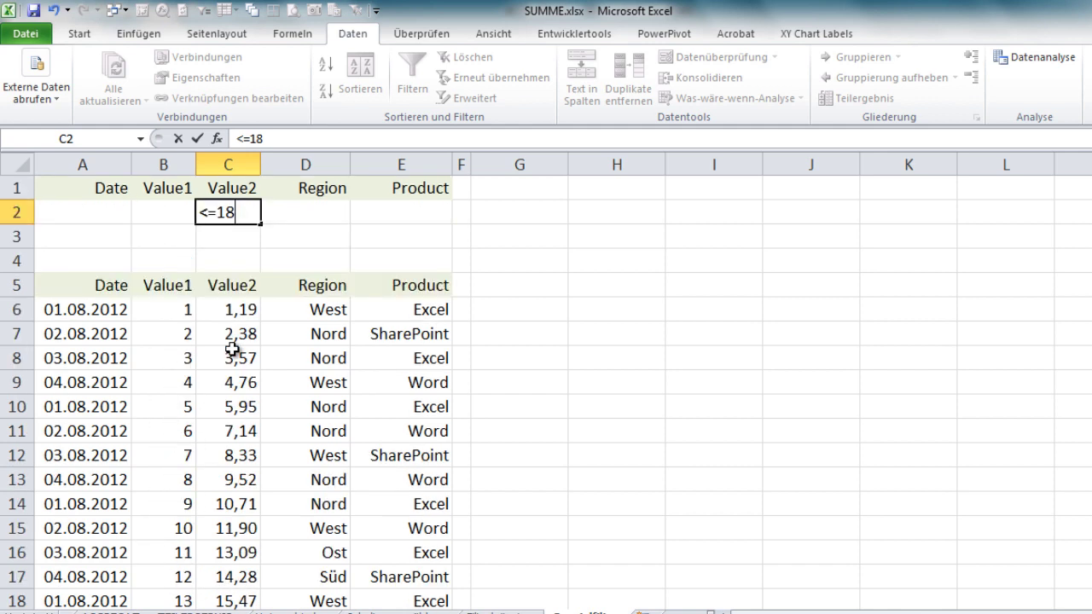
click(307, 284)
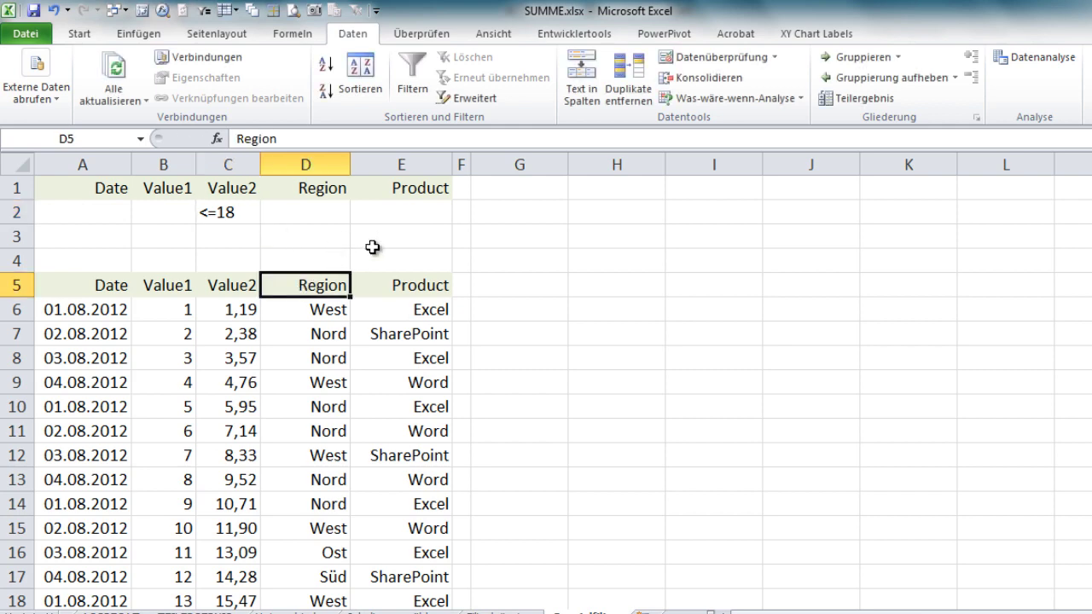
Run Advanced Filter in place on $A$5:$E$35 with criteria range A1:E2
click(461, 100)
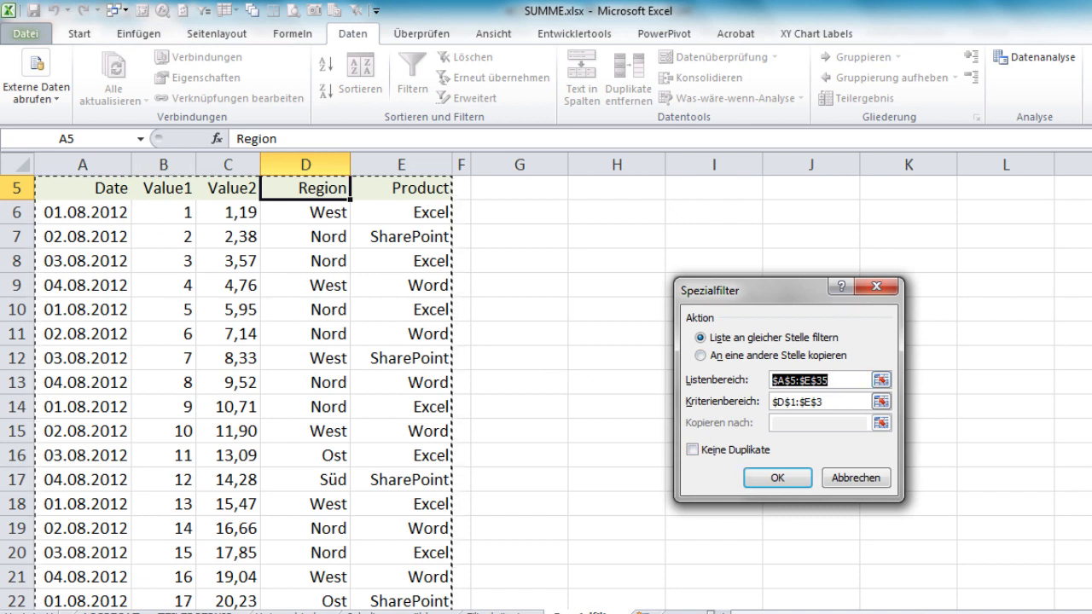
scroll(1053, 316, up, 2)
click(848, 400)
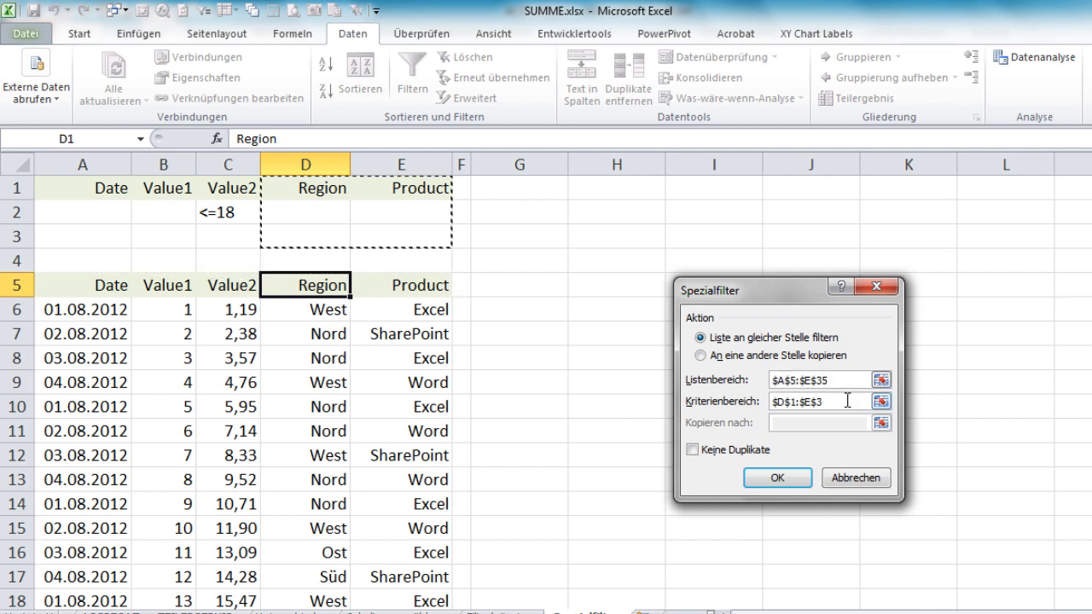
click(822, 400)
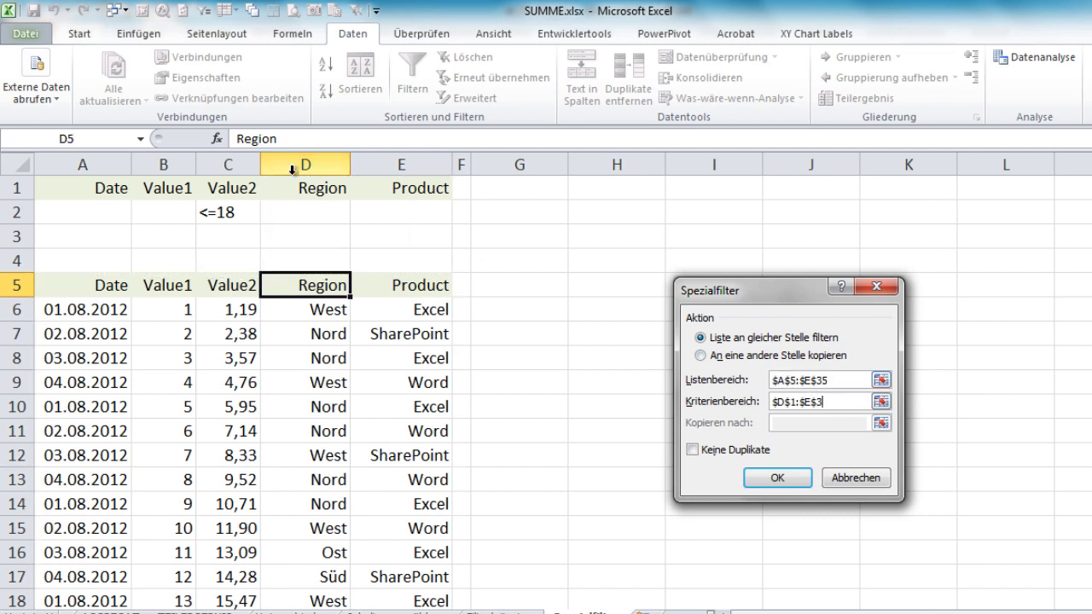
drag(843, 400, 736, 397)
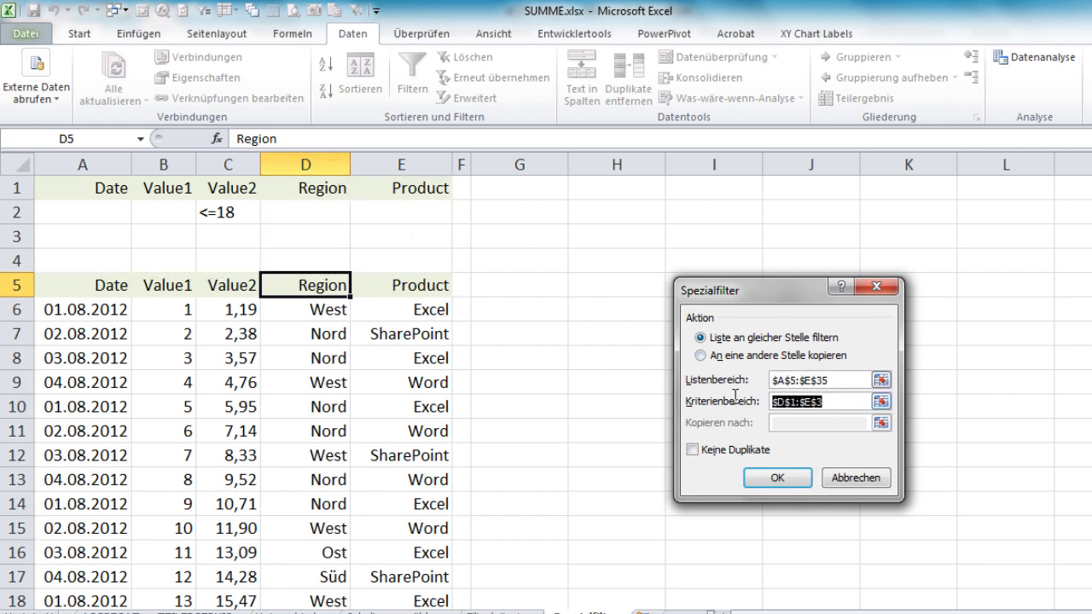
drag(414, 217, 75, 183)
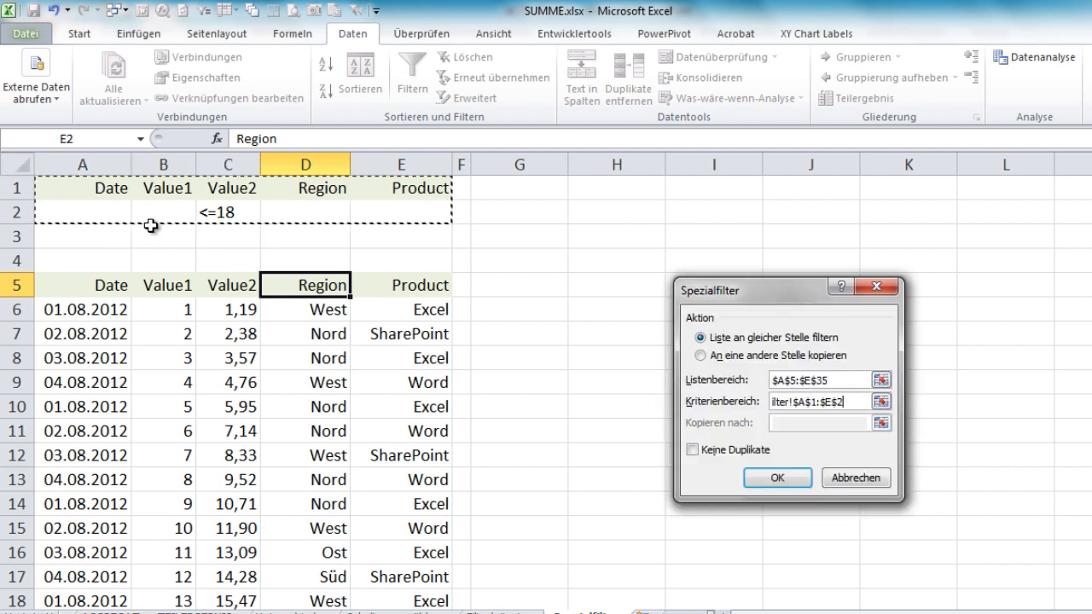
click(776, 479)
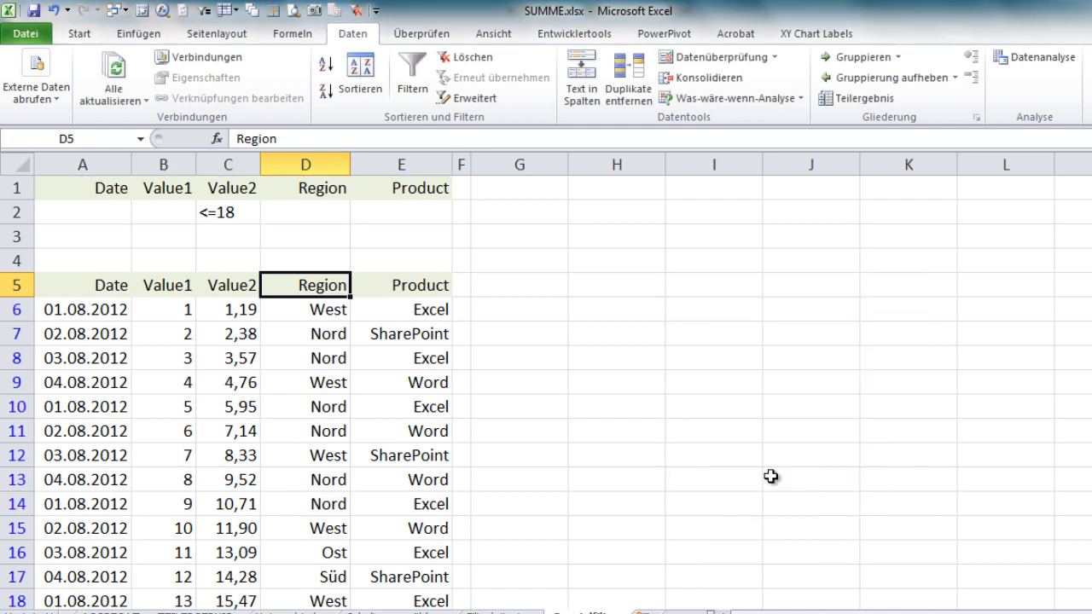
Review rows 6–20 left by the Value2 filter, clear it, and widen column F
scroll(336, 360, down, 2)
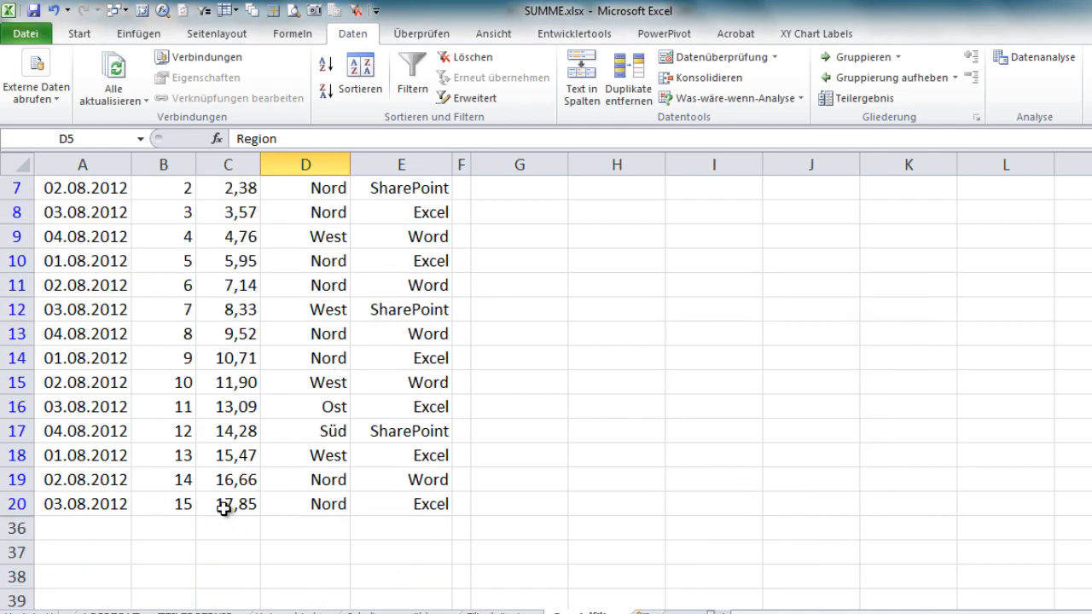
scroll(228, 457, up, 2)
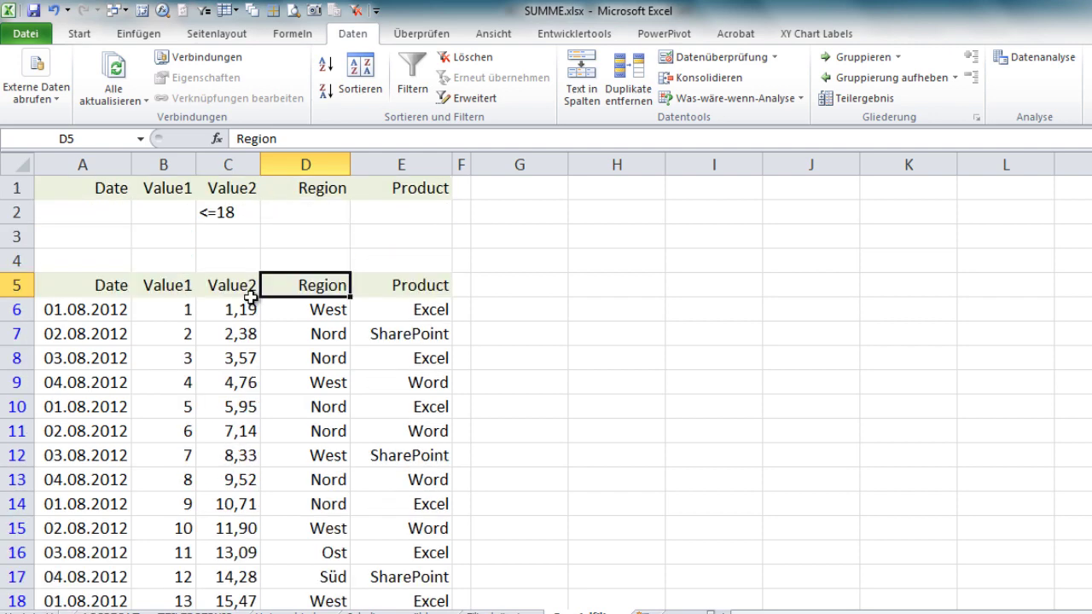
scroll(237, 342, down, 2)
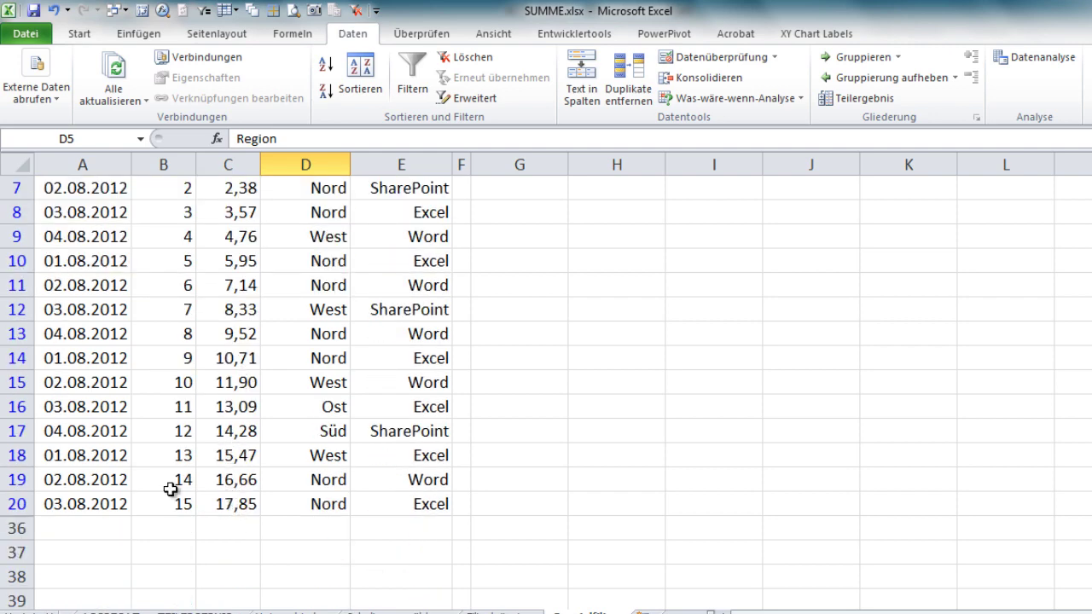
scroll(342, 435, up, 2)
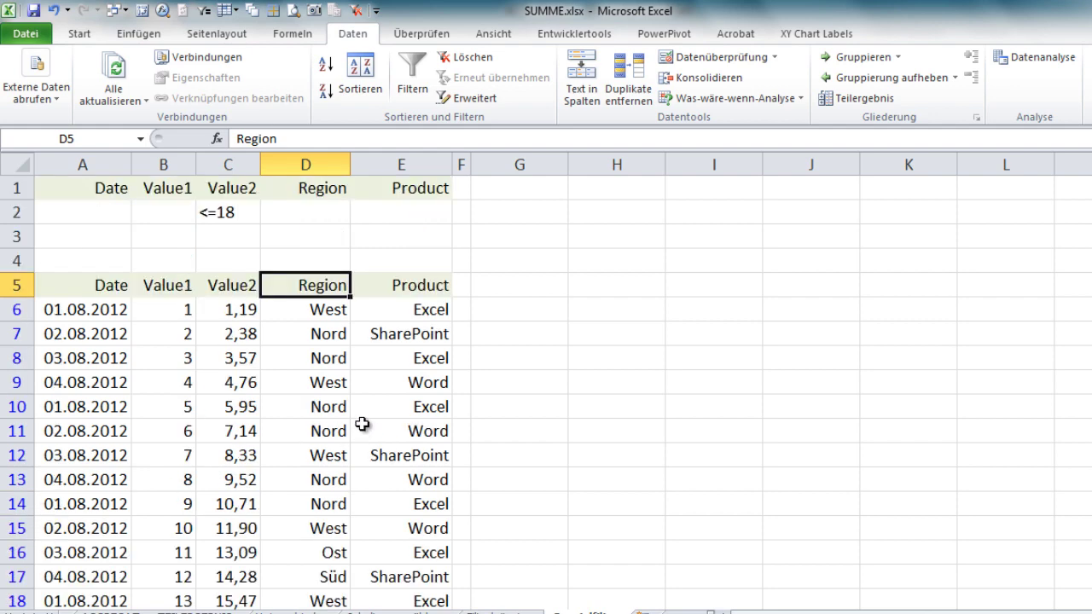
click(357, 16)
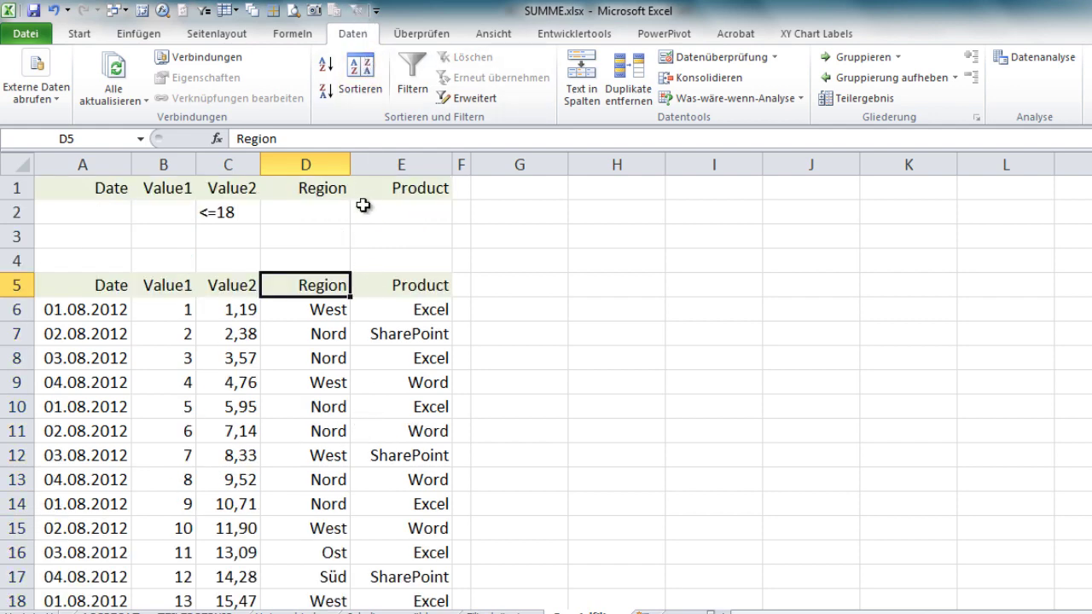
scroll(371, 224, down, 3)
scroll(373, 231, up, 3)
drag(468, 165, 526, 166)
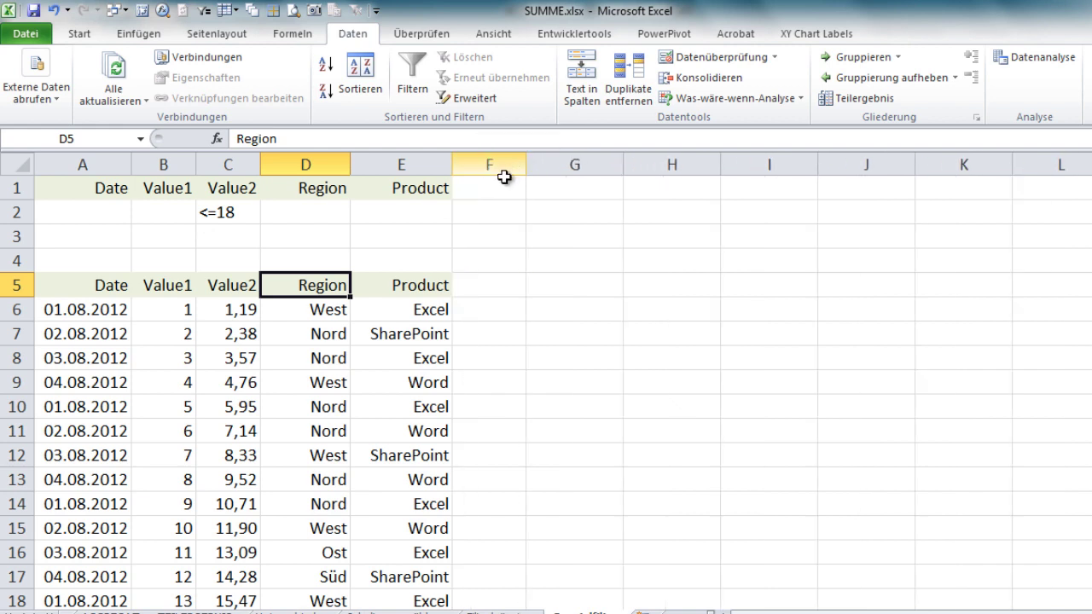
Enter Value2 in F1 and >=10 in F2, then put the active cell in the table
click(503, 186)
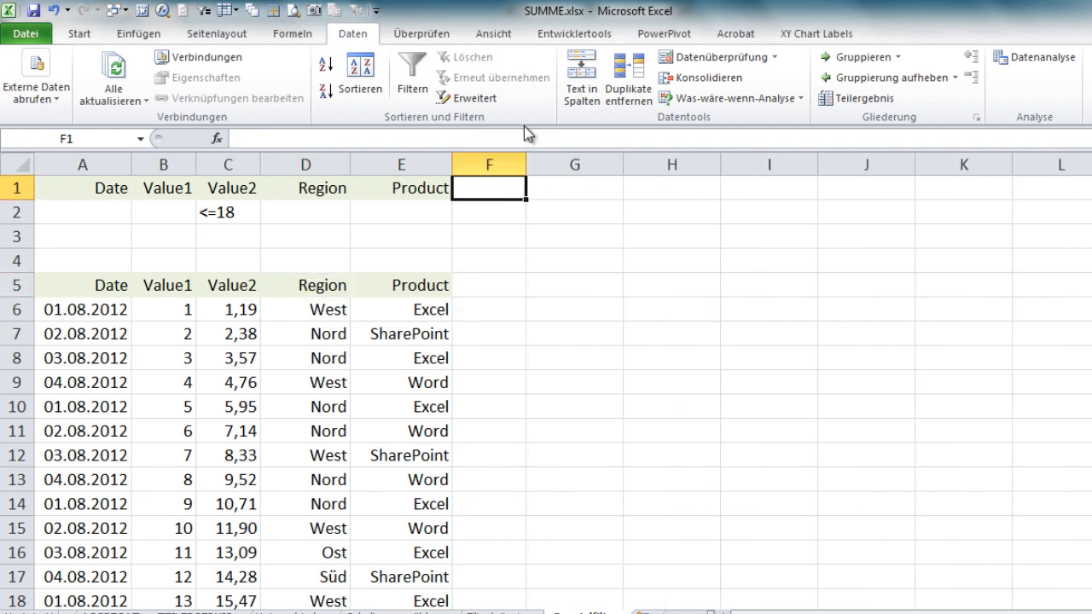
text(Value2)
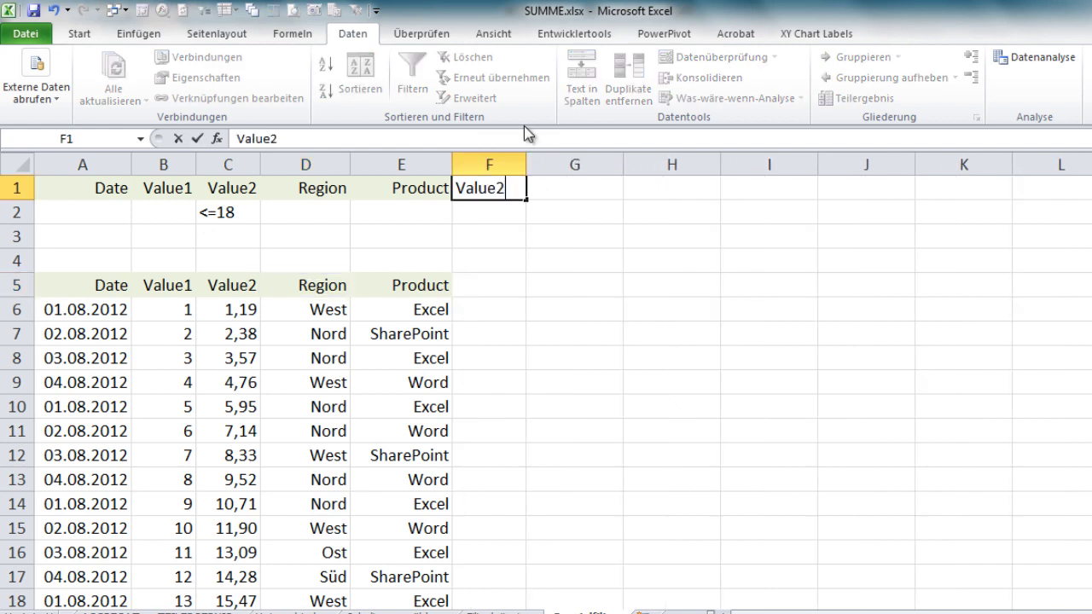
click(495, 212)
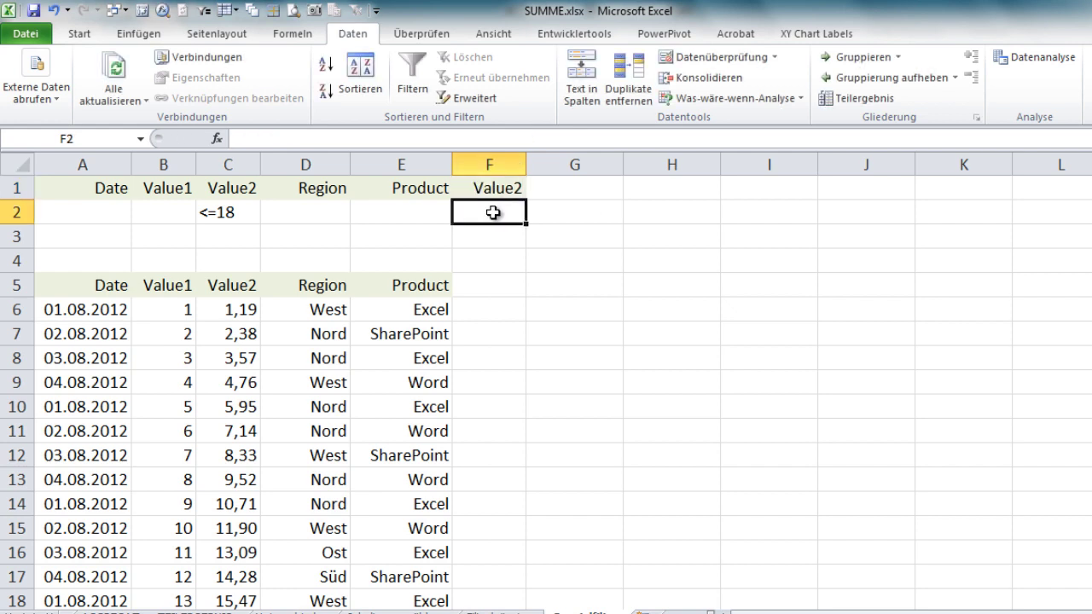
text(>=10)
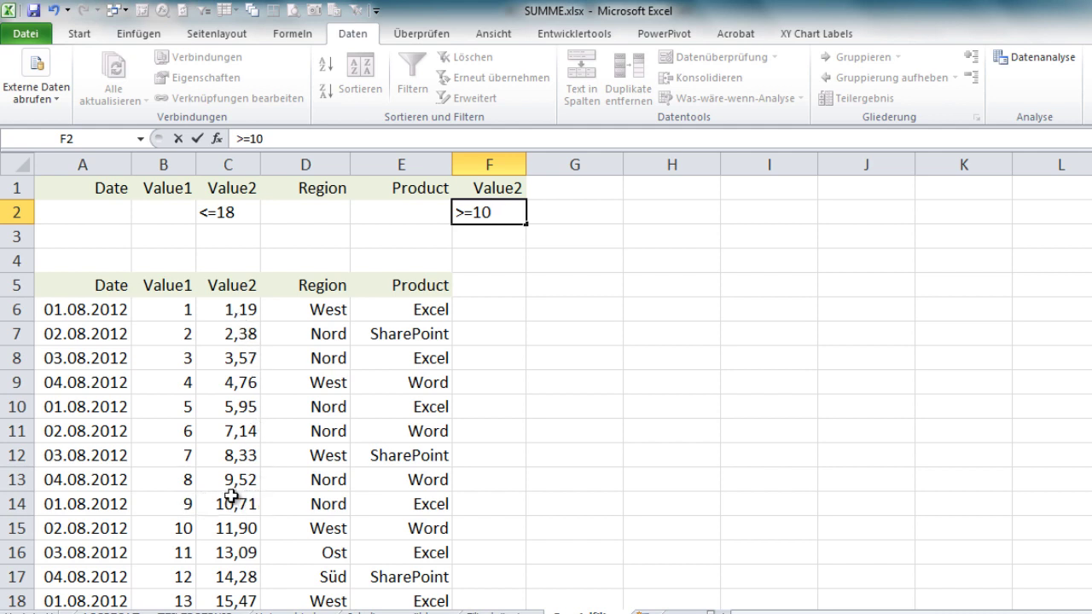
scroll(270, 504, down, 1)
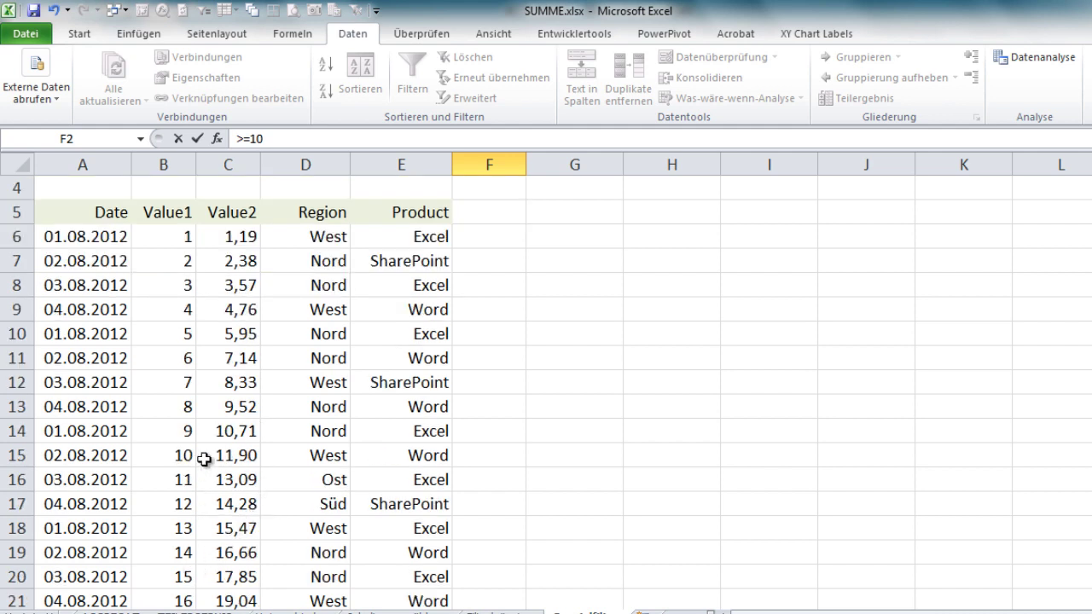
mouse_move(194, 429)
mouse_down()
mouse_move(220, 567)
mouse_move(239, 567)
mouse_up()
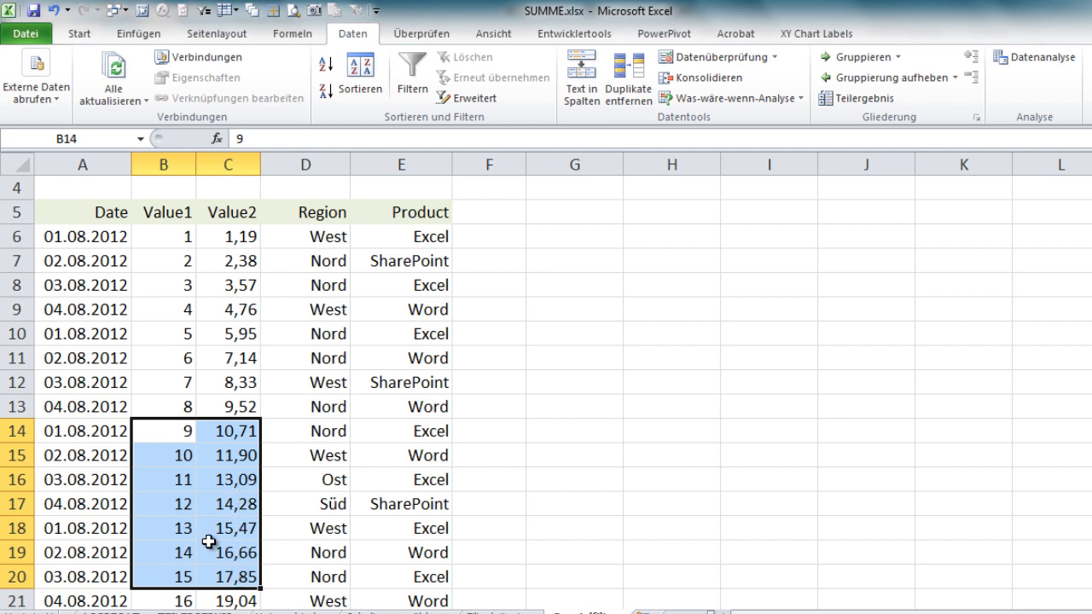
scroll(222, 544, up, 1)
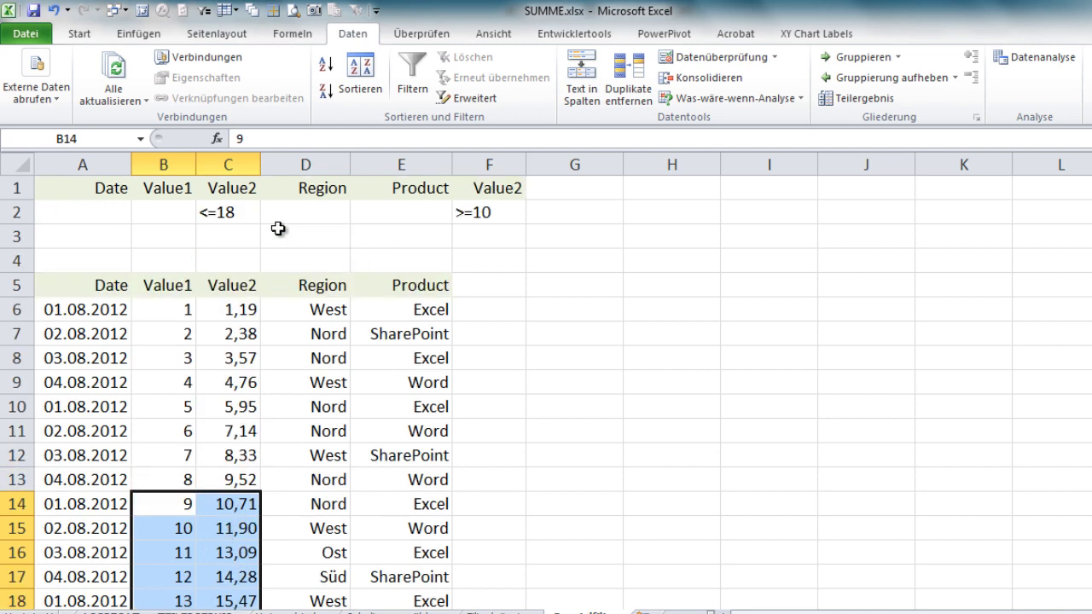
click(299, 311)
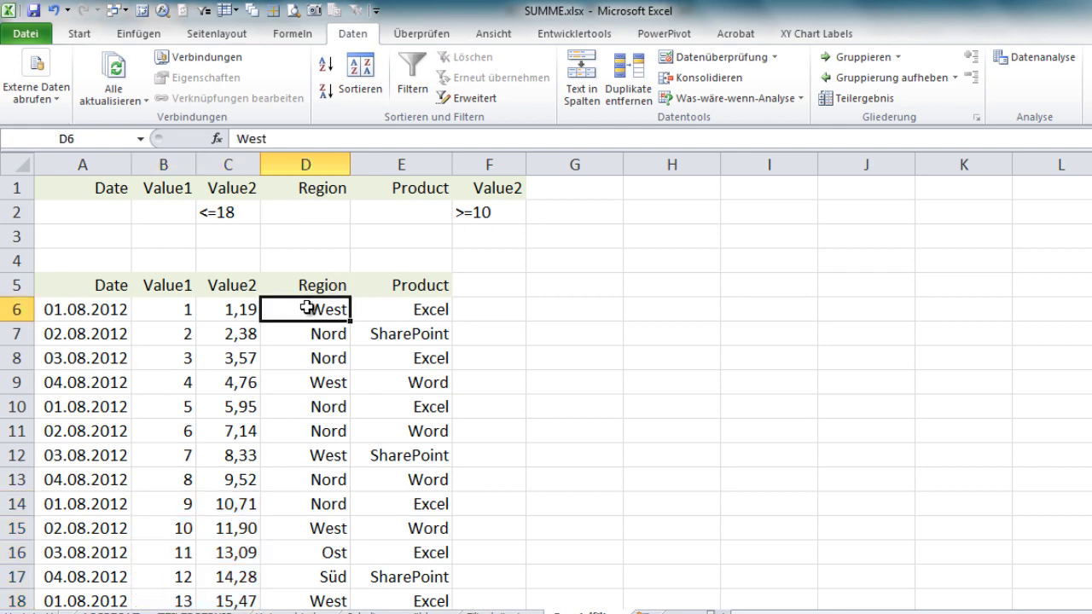
Filter in place with criteria range A1:F2 and select the remaining Value2 values C14:C20
click(468, 98)
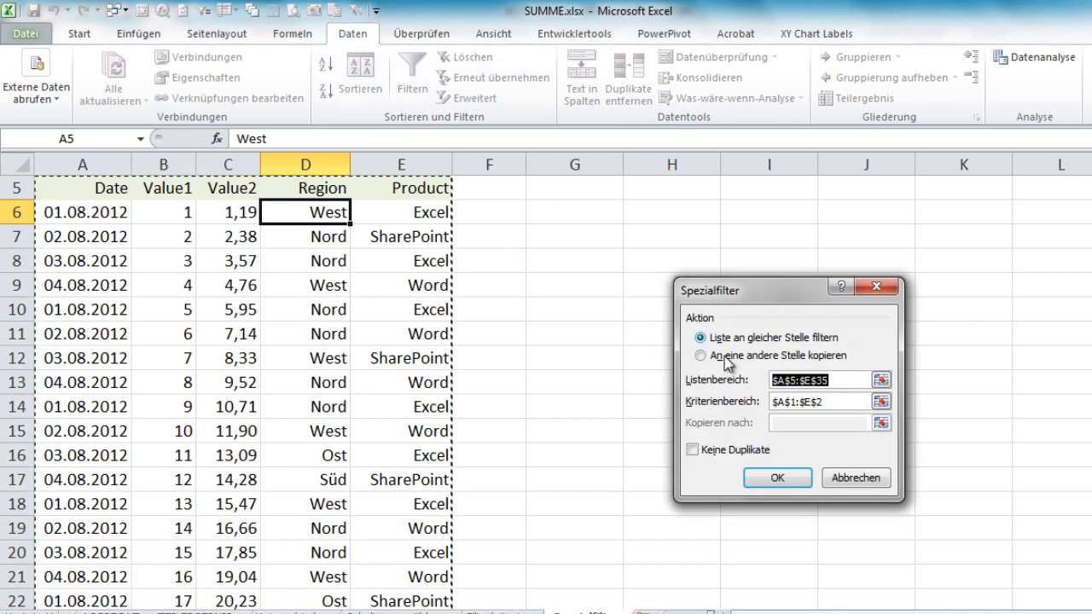
click(827, 402)
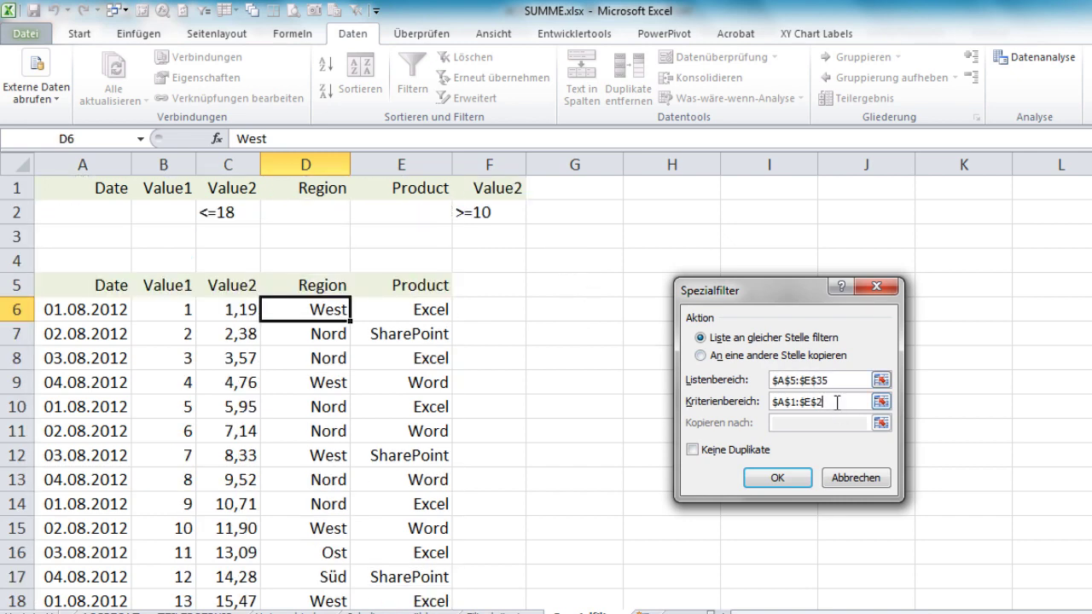
drag(837, 402, 736, 398)
drag(503, 221, 79, 192)
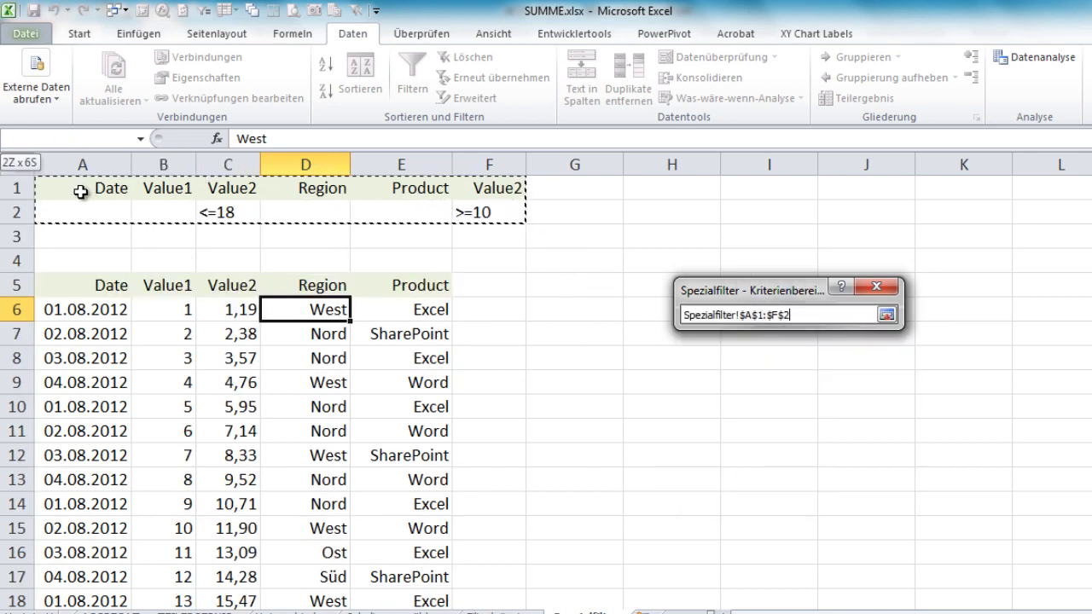
click(773, 478)
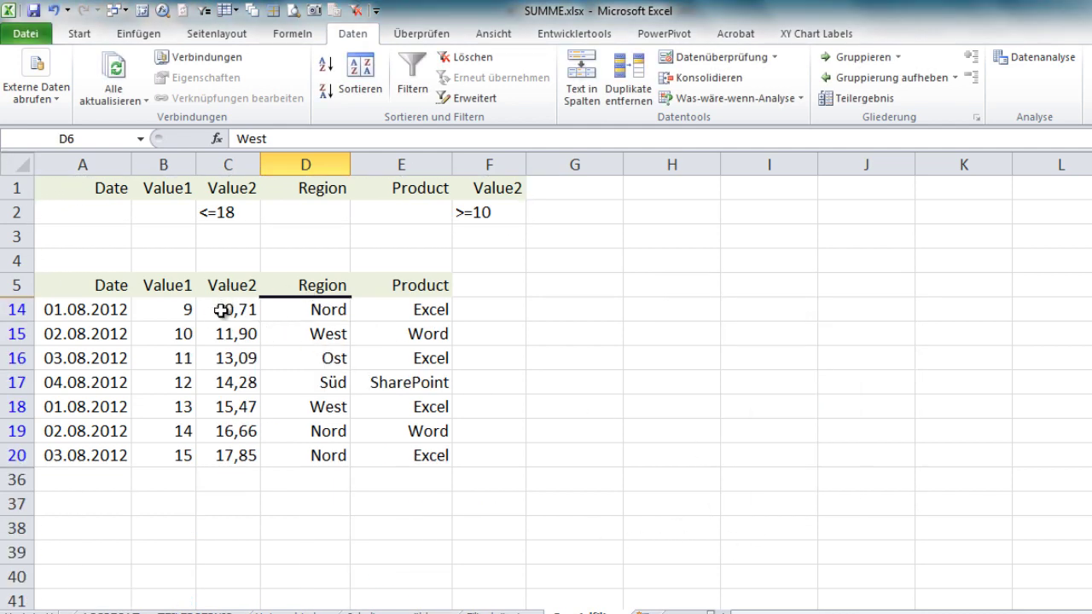
drag(220, 310, 232, 452)
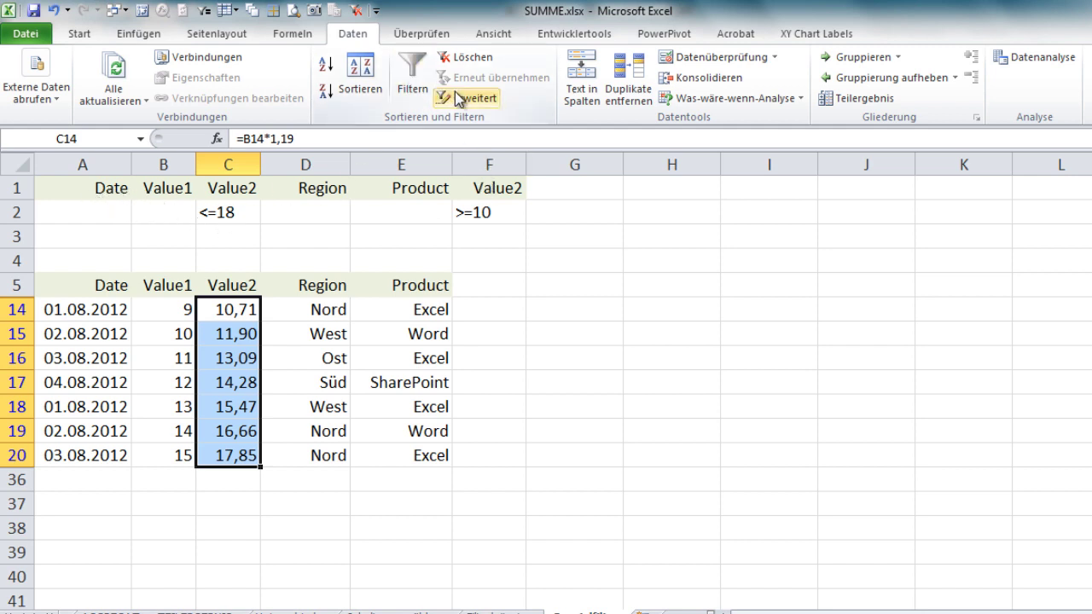
Rerun Advanced Filter with criteria range $A$1:$F$3 so all sales rows return
click(468, 98)
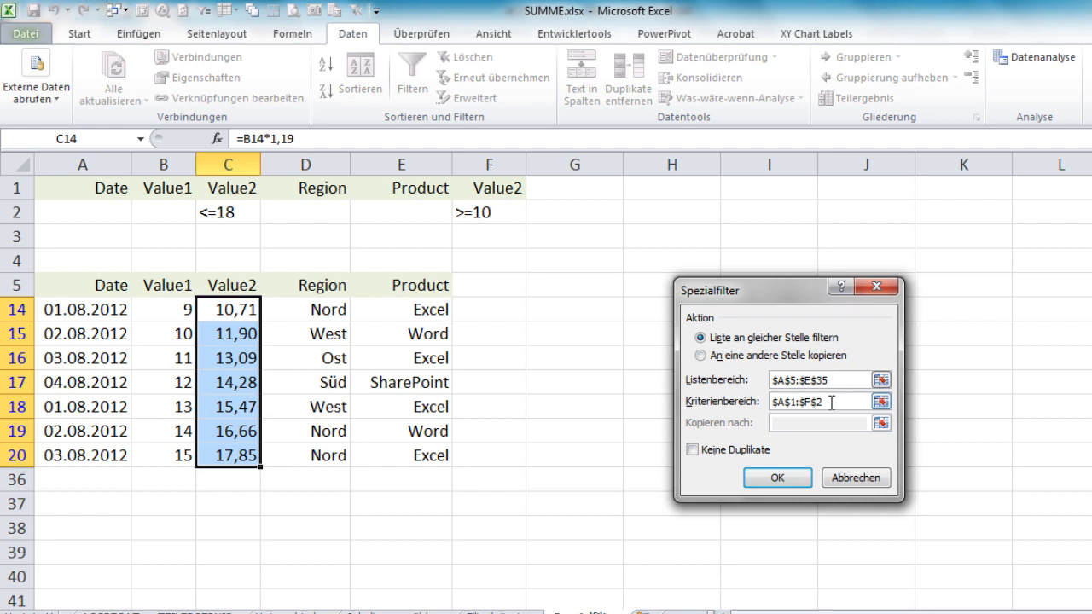
drag(832, 402, 724, 398)
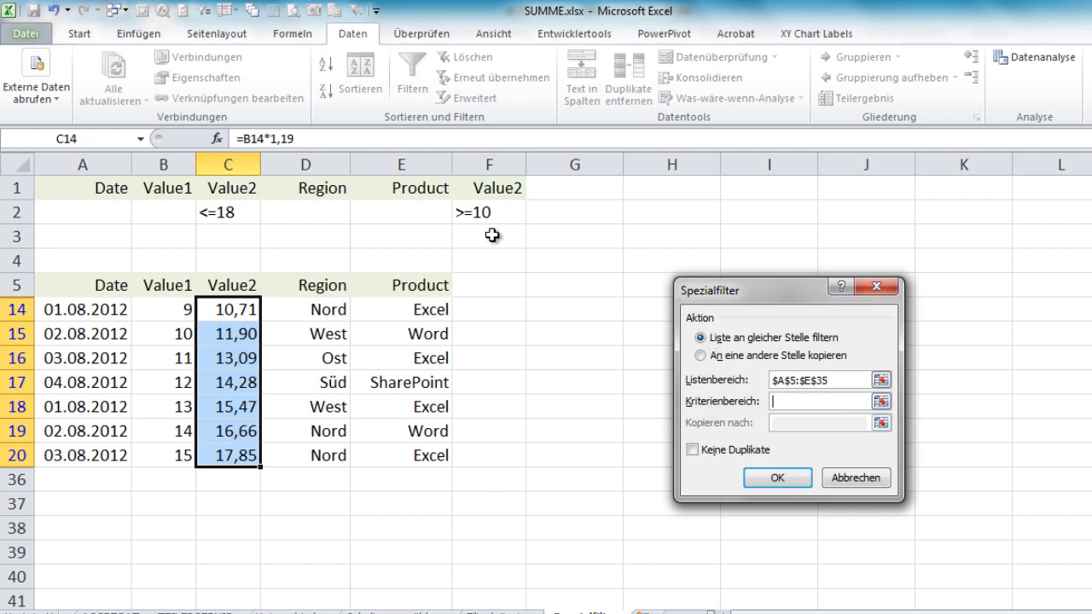
drag(492, 234, 52, 196)
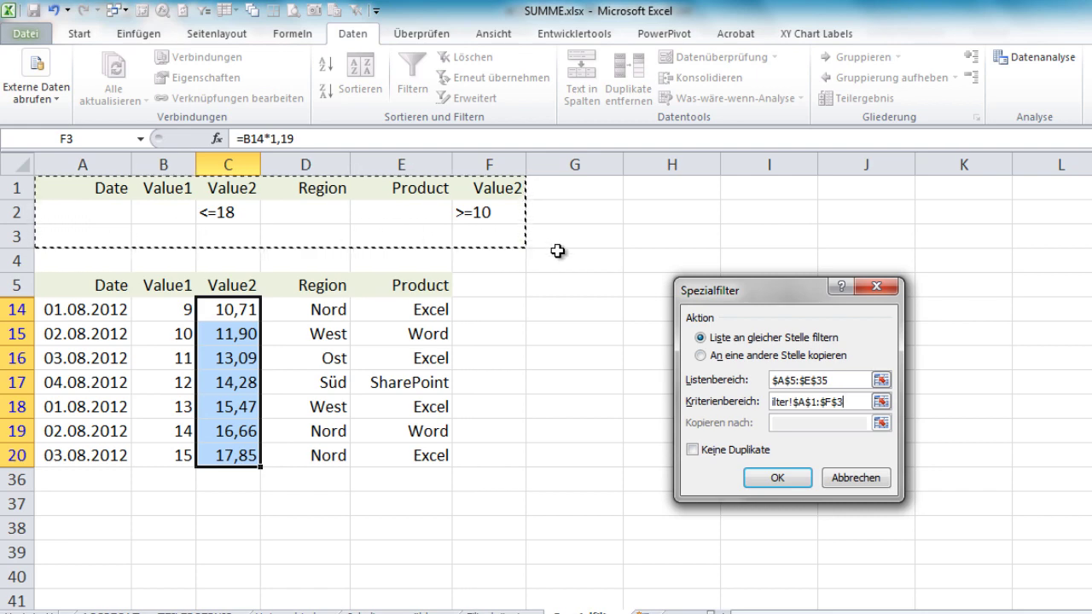
click(790, 481)
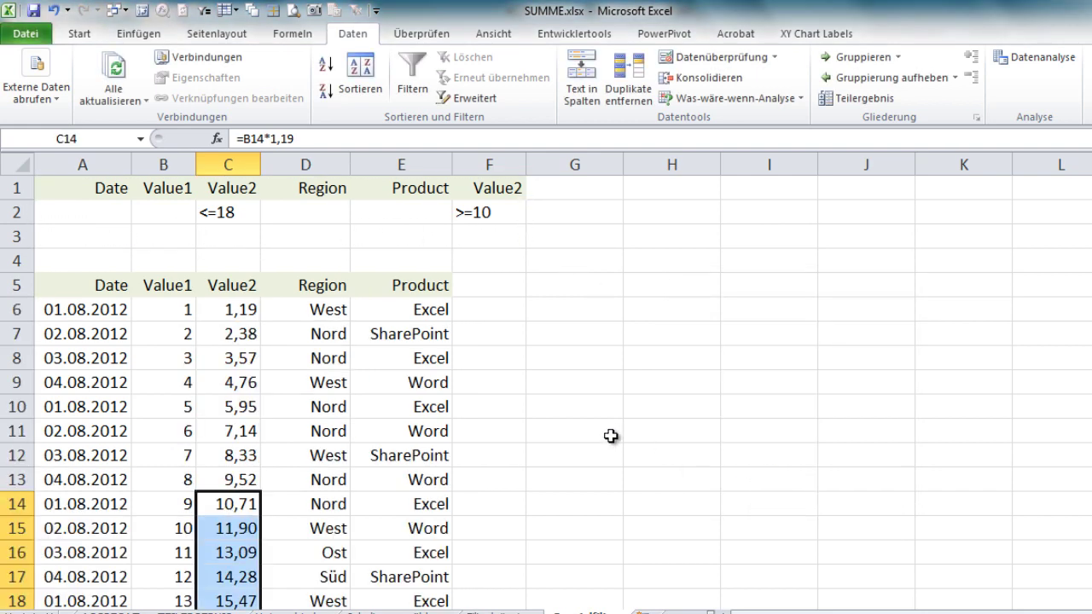
Delete the >=10 Value2 criterion from F1:F2, keeping only <=18 in C2
scroll(489, 358, down, 3)
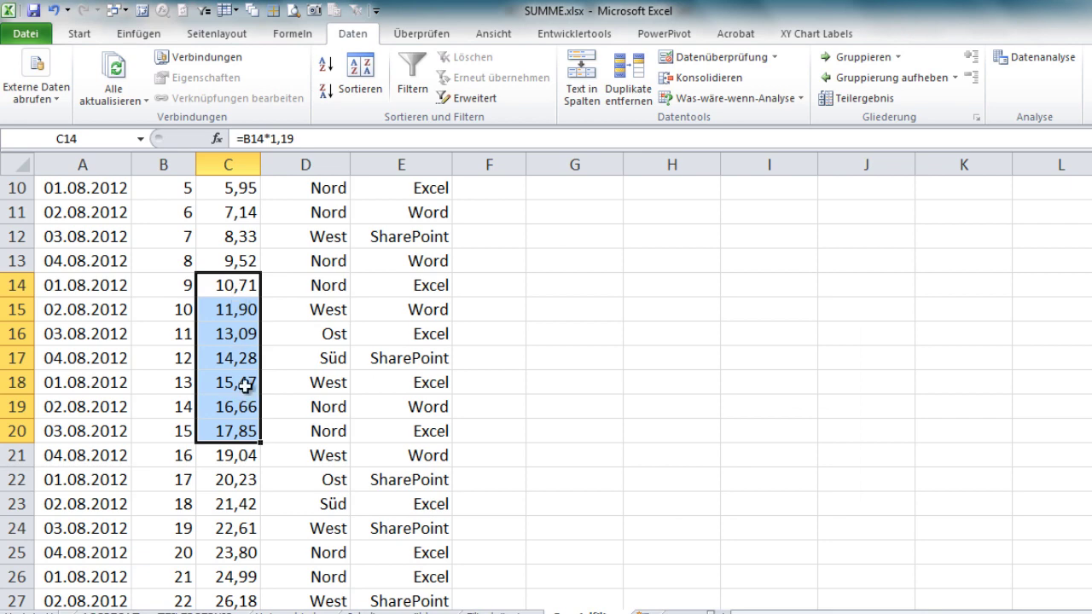
scroll(256, 478, up, 3)
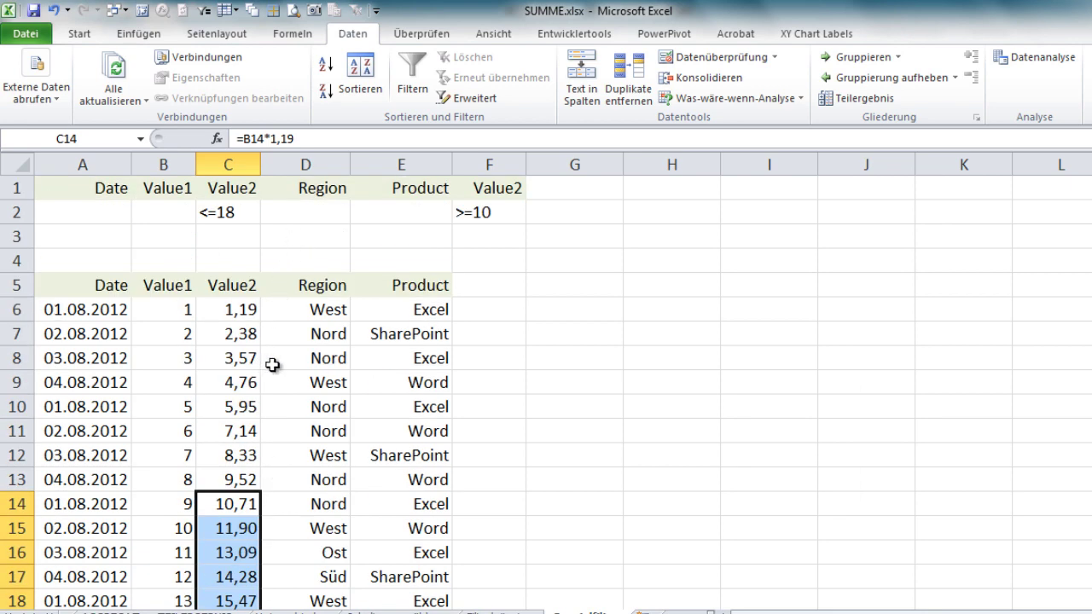
click(375, 212)
click(492, 163)
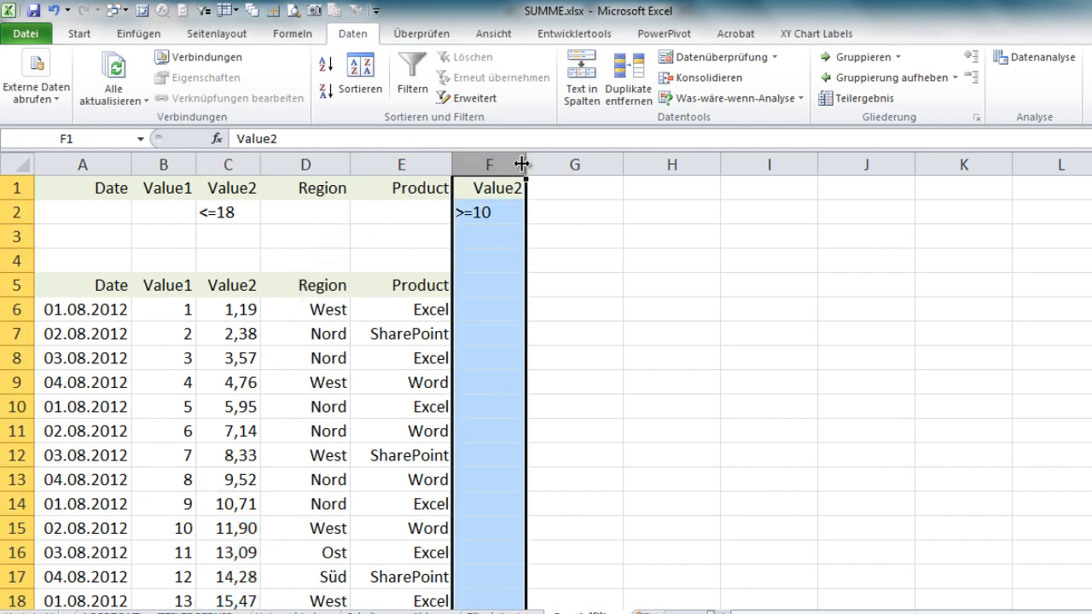
mouse_move(487, 188)
mouse_down()
mouse_move(487, 212)
mouse_move(504, 189)
mouse_up()
click(426, 212)
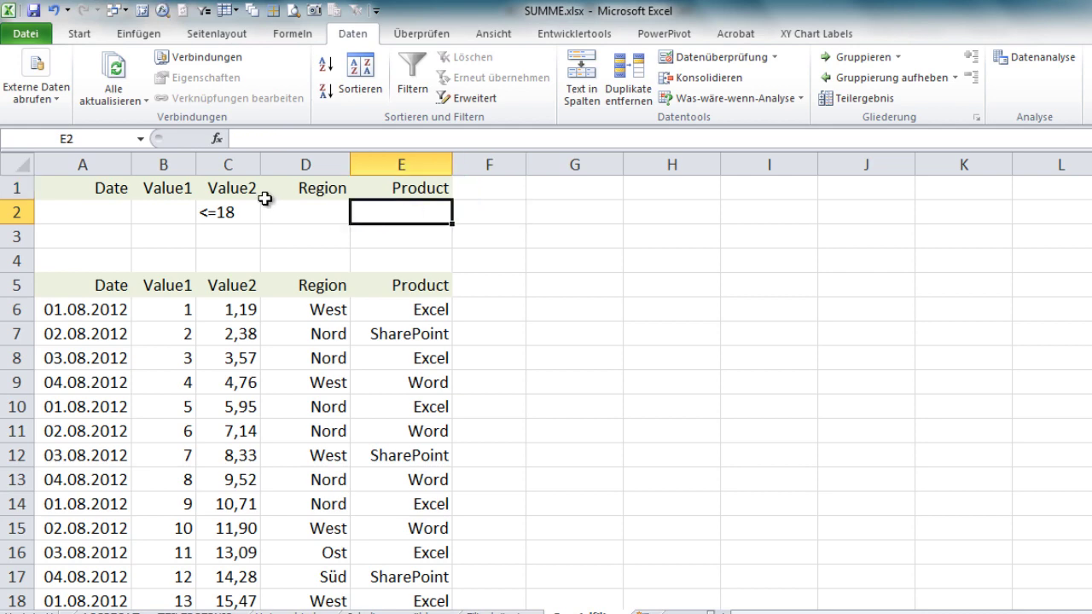
Open the advanced filter for the sales table and set the criteria range to A1:E2
click(248, 357)
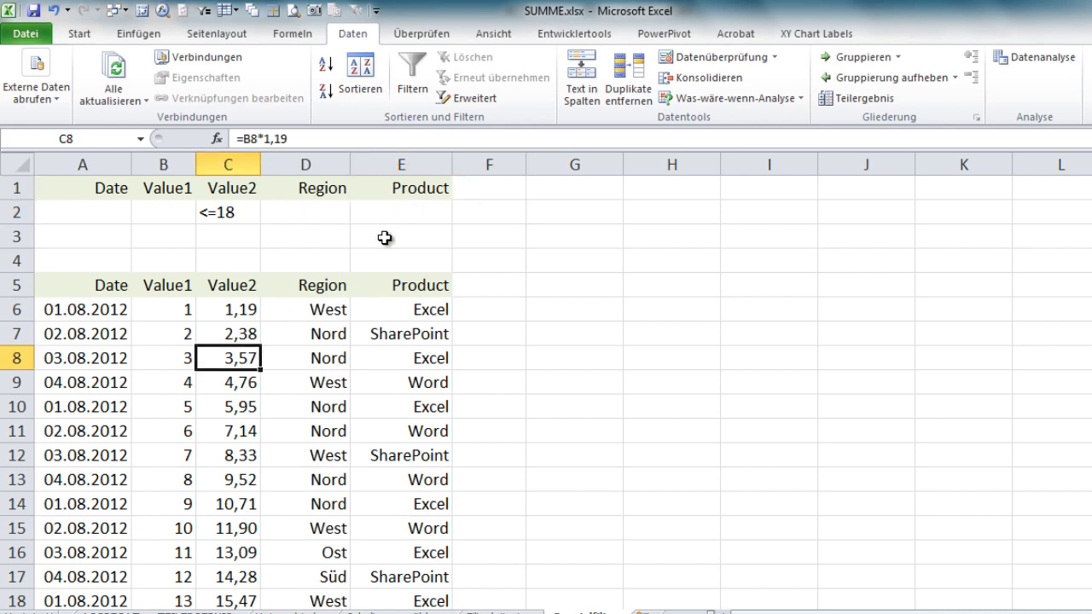
click(465, 98)
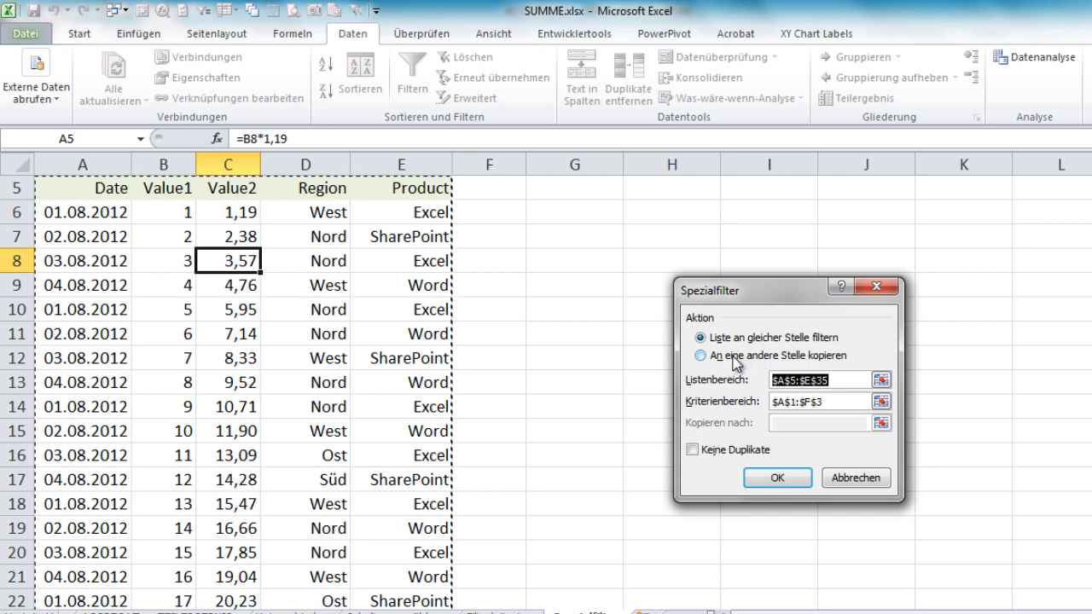
click(839, 402)
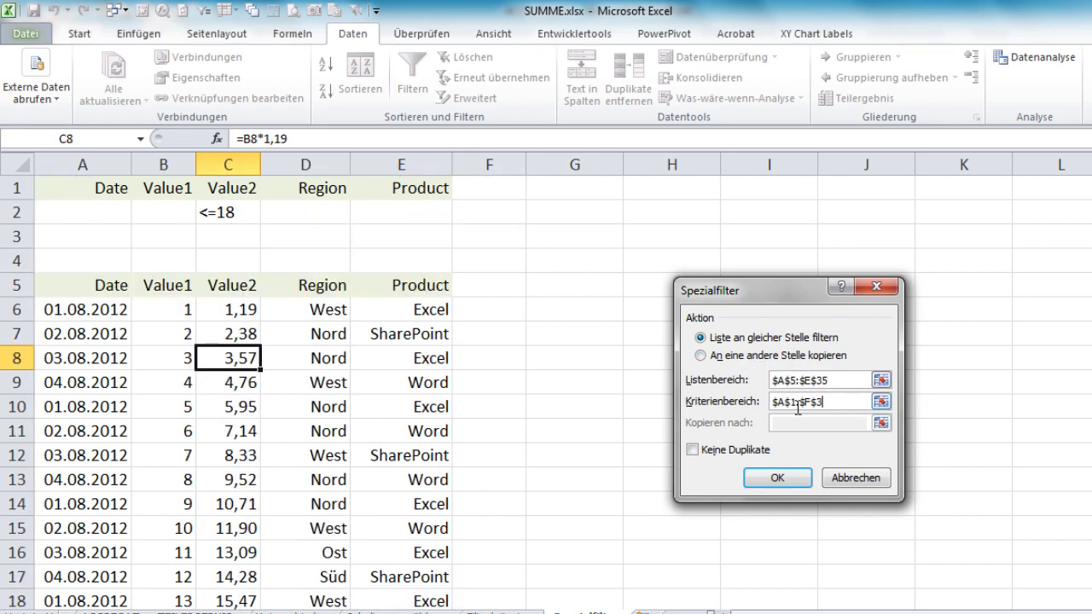
drag(842, 402, 772, 403)
drag(443, 202, 85, 213)
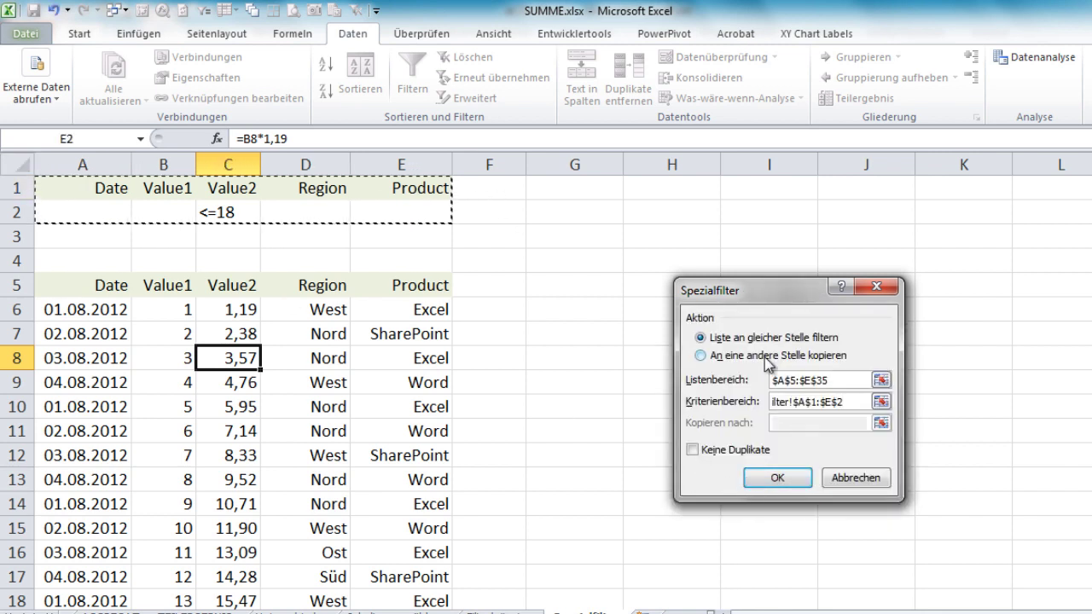
Try copying the results to 'Inhalte auswählen'!K7 and dismiss the active-sheet-only warning
click(767, 361)
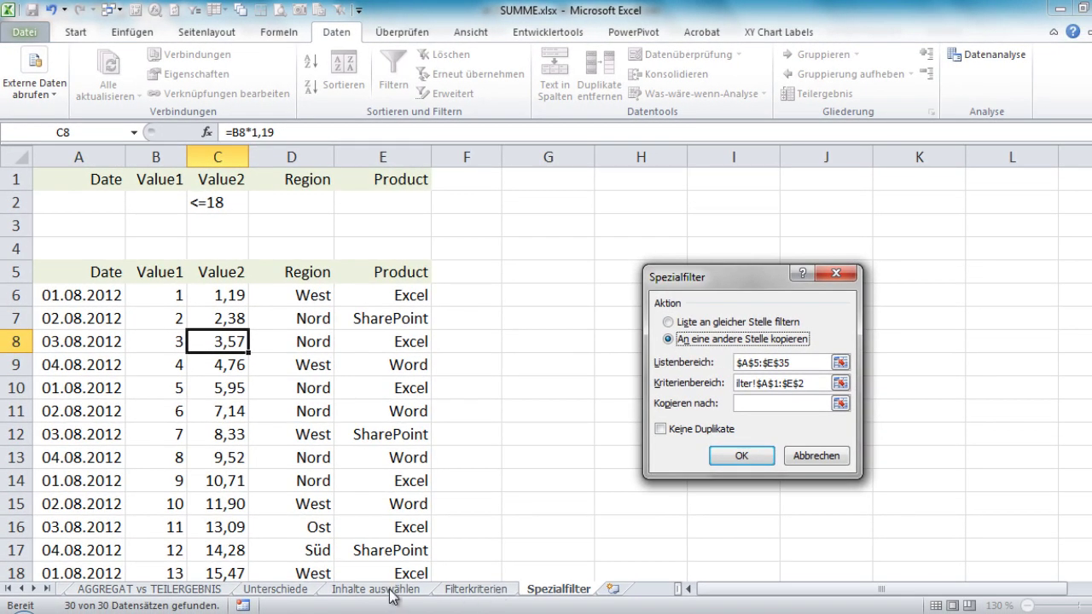
click(794, 403)
click(401, 591)
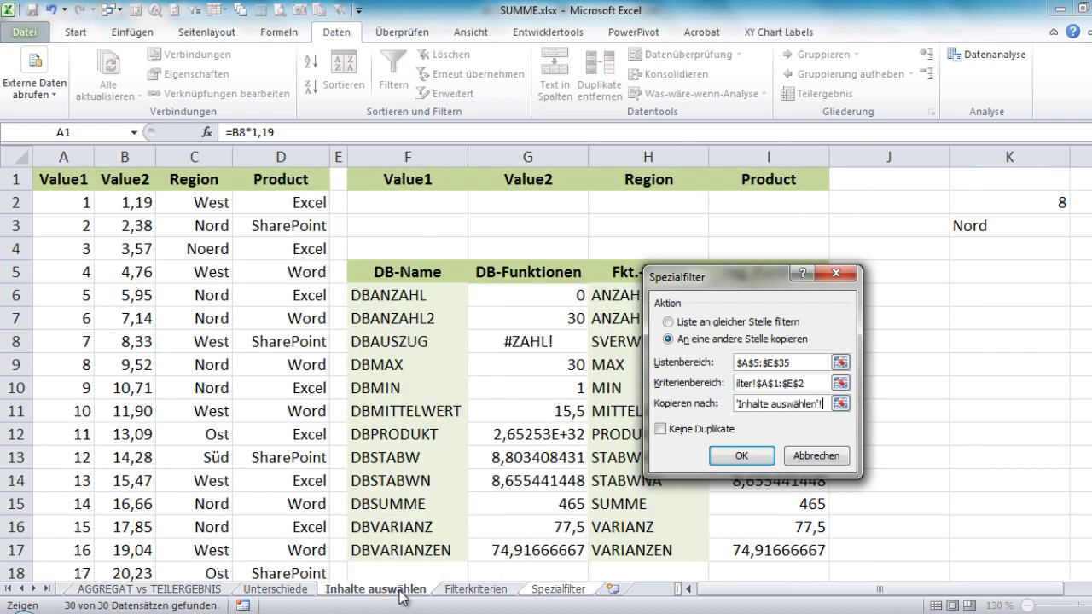
click(1008, 315)
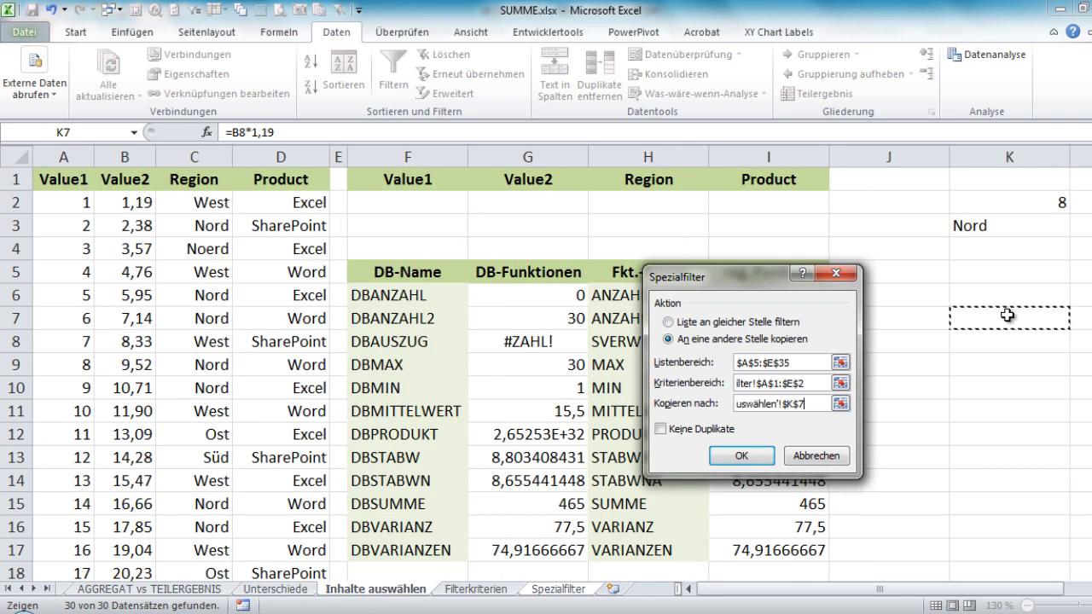
click(755, 453)
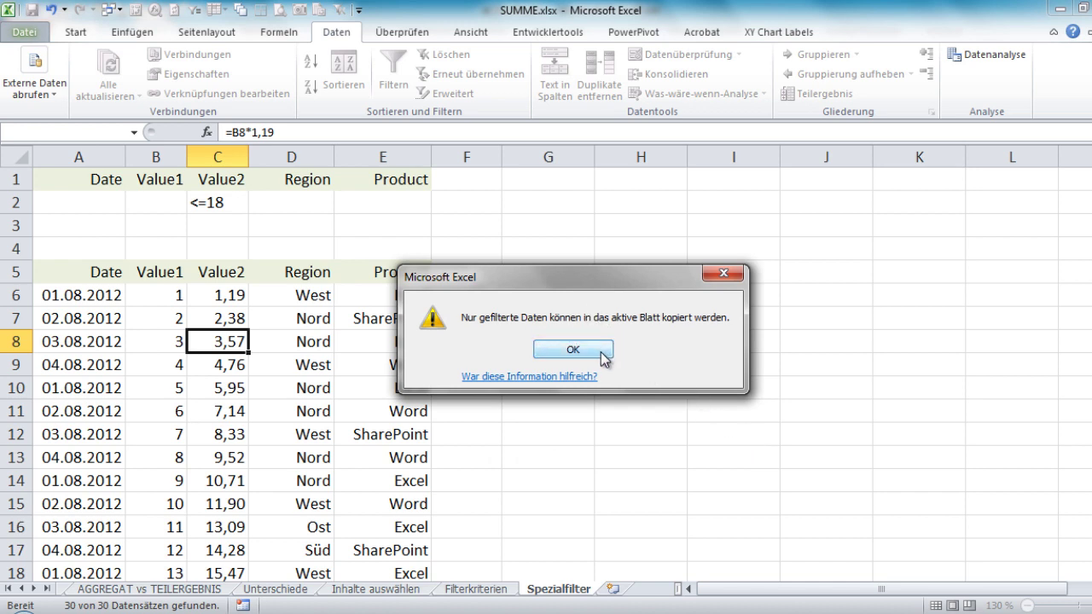
click(558, 350)
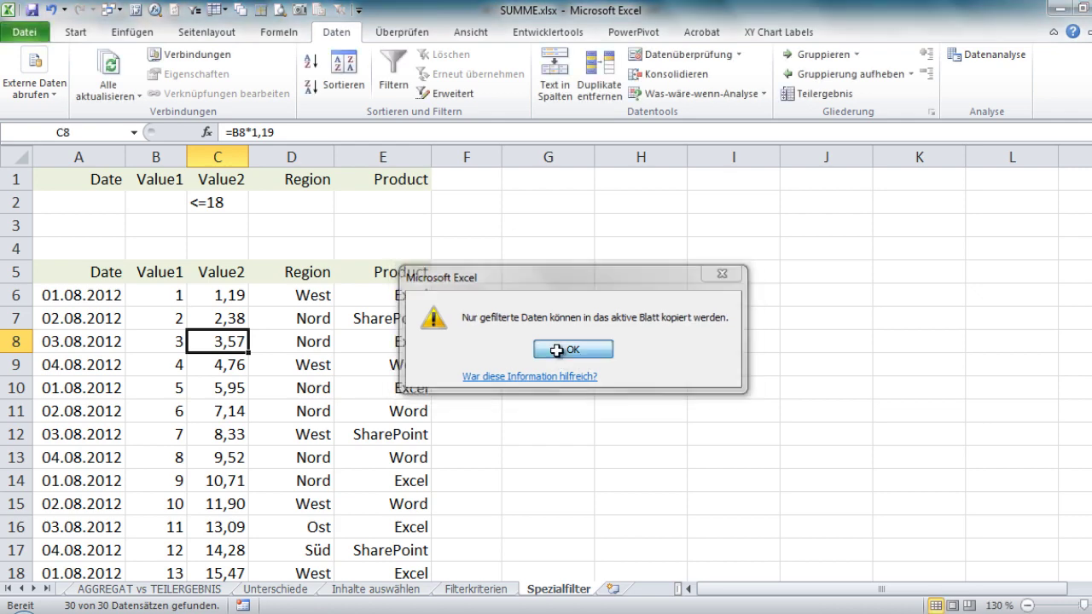
In the advanced filter, choose copying to another location with criteria range A1:E2
click(442, 94)
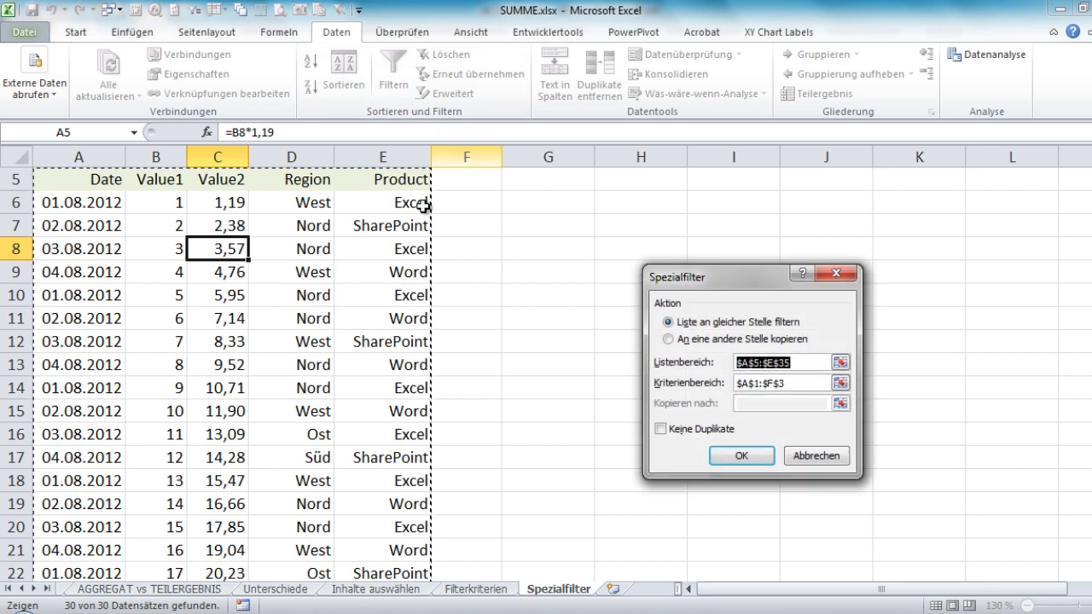
click(717, 342)
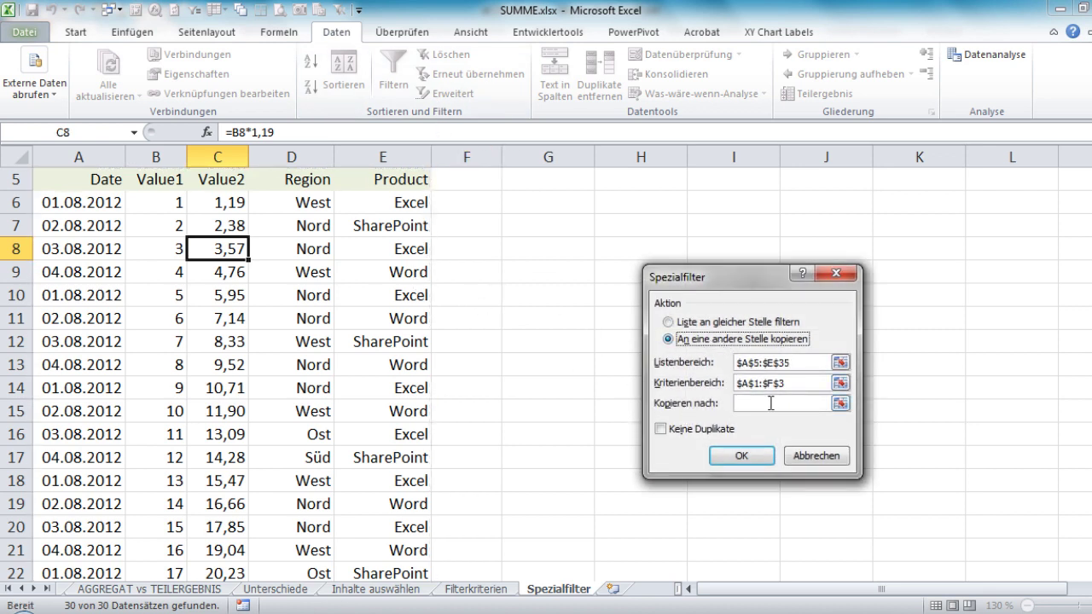
click(770, 403)
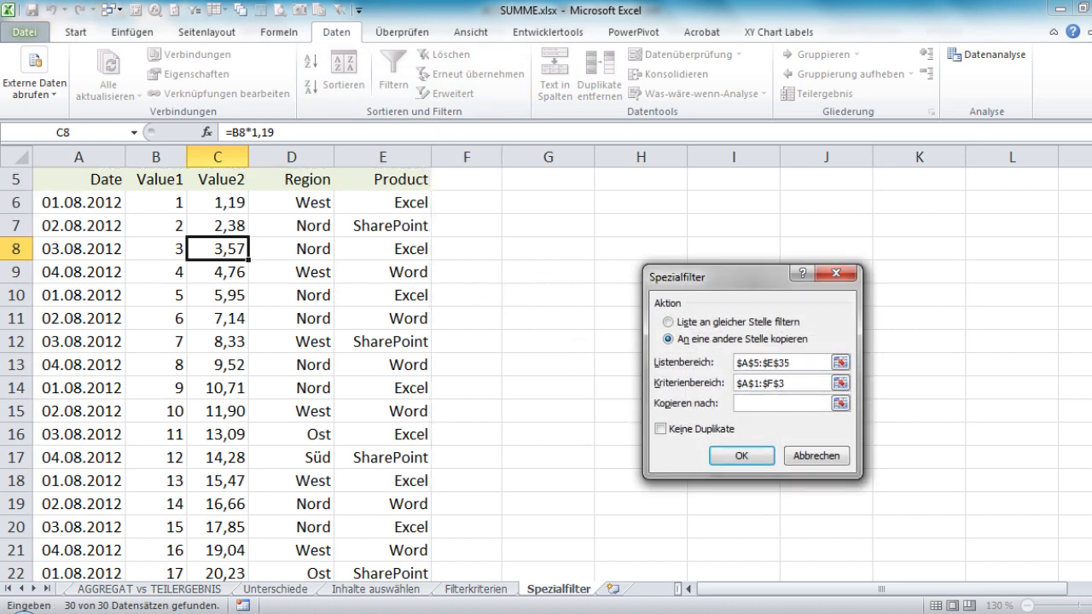
scroll(341, 367, up, 2)
drag(821, 380, 666, 367)
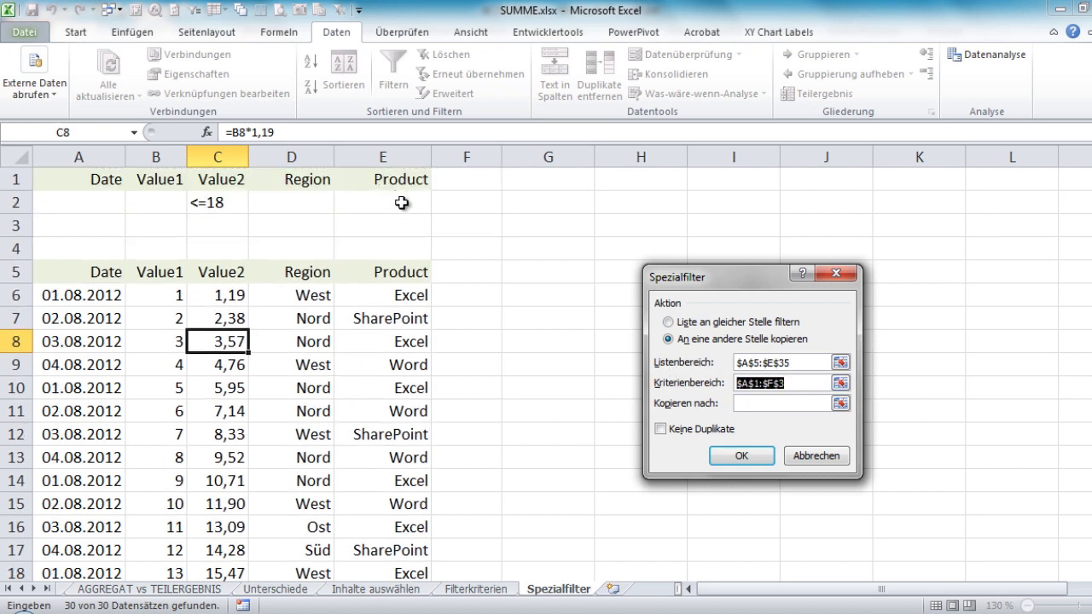
drag(401, 200, 34, 170)
Set G5 as the destination and copy the Value2 ≤18 rows there
click(782, 403)
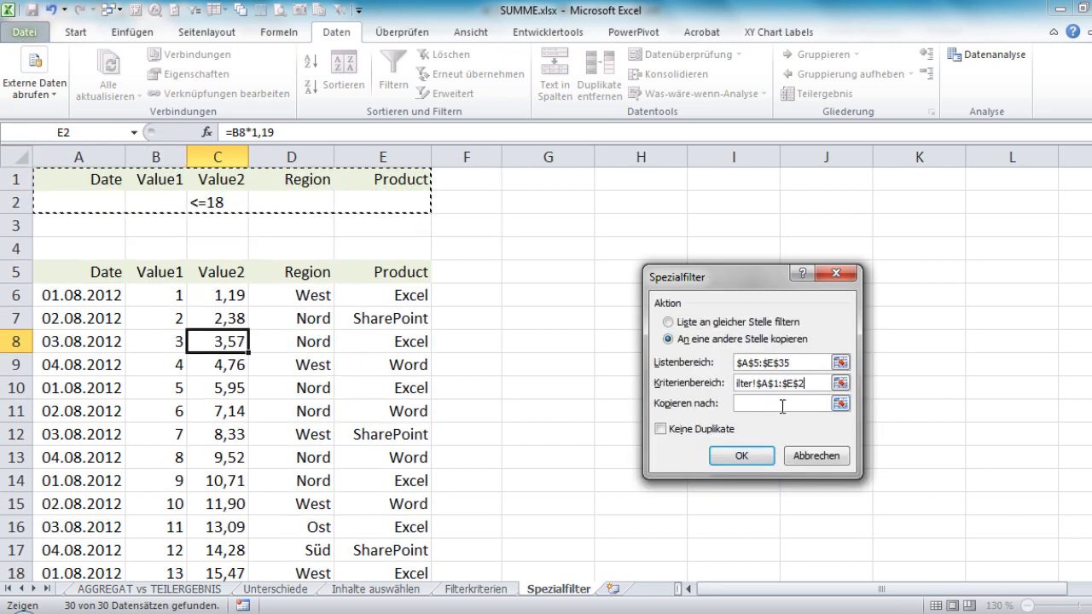
click(555, 274)
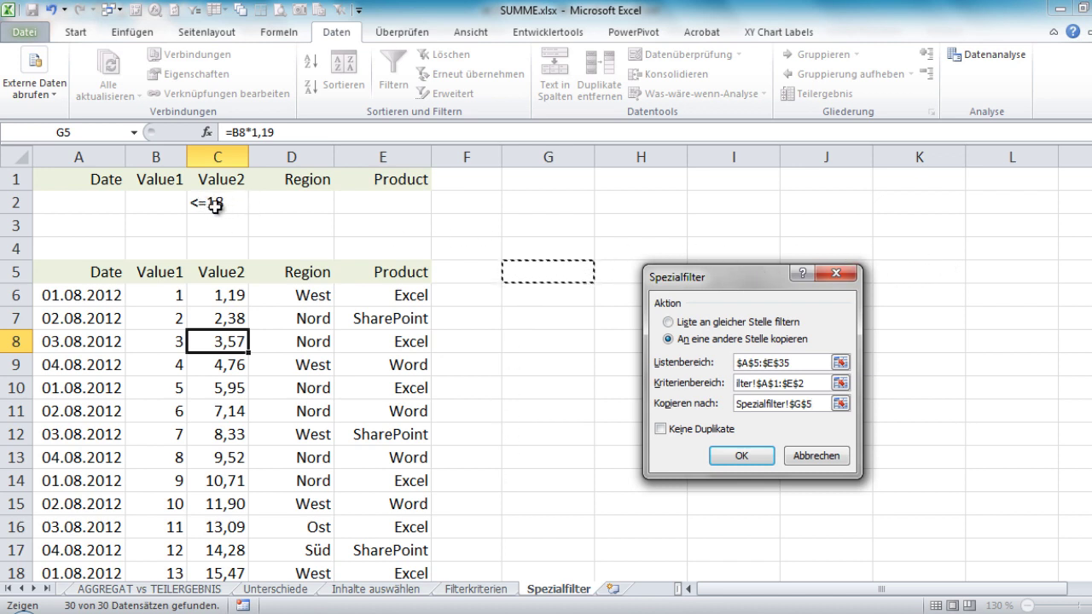
click(746, 456)
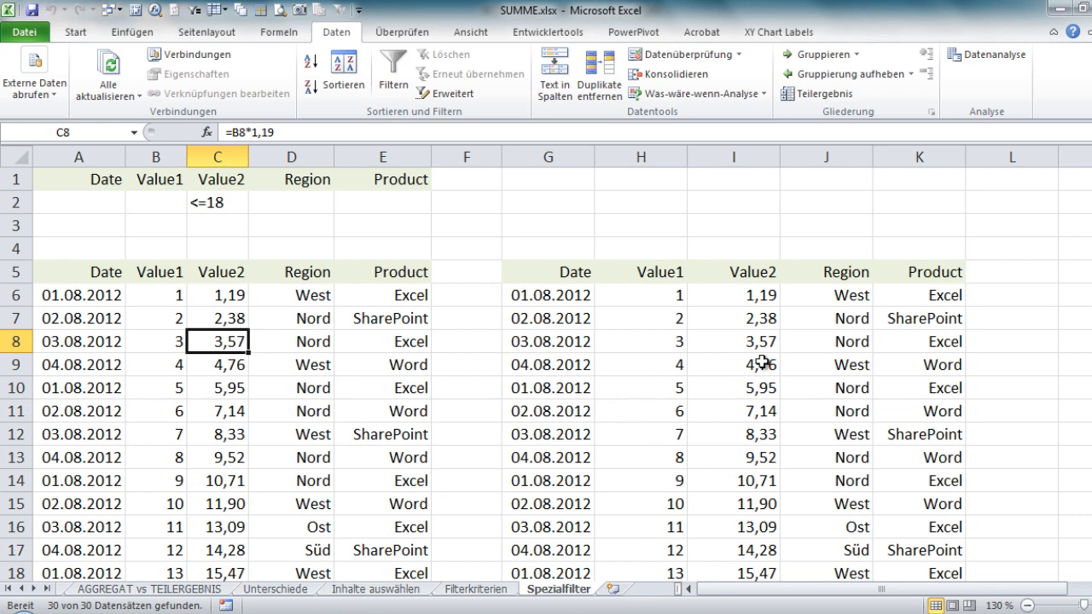
scroll(749, 393, down, 2)
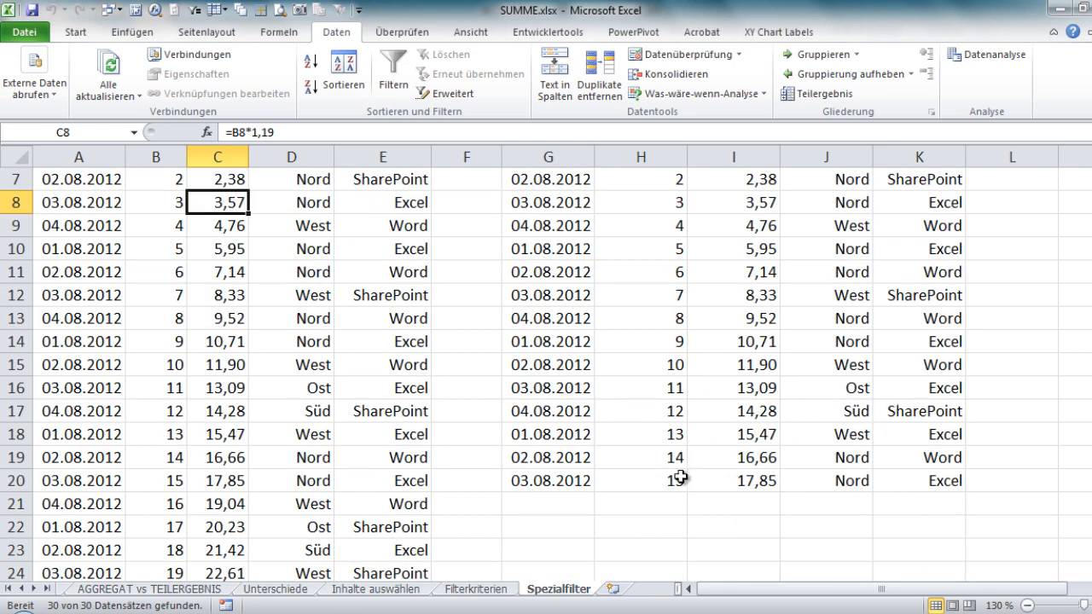
drag(748, 484, 731, 221)
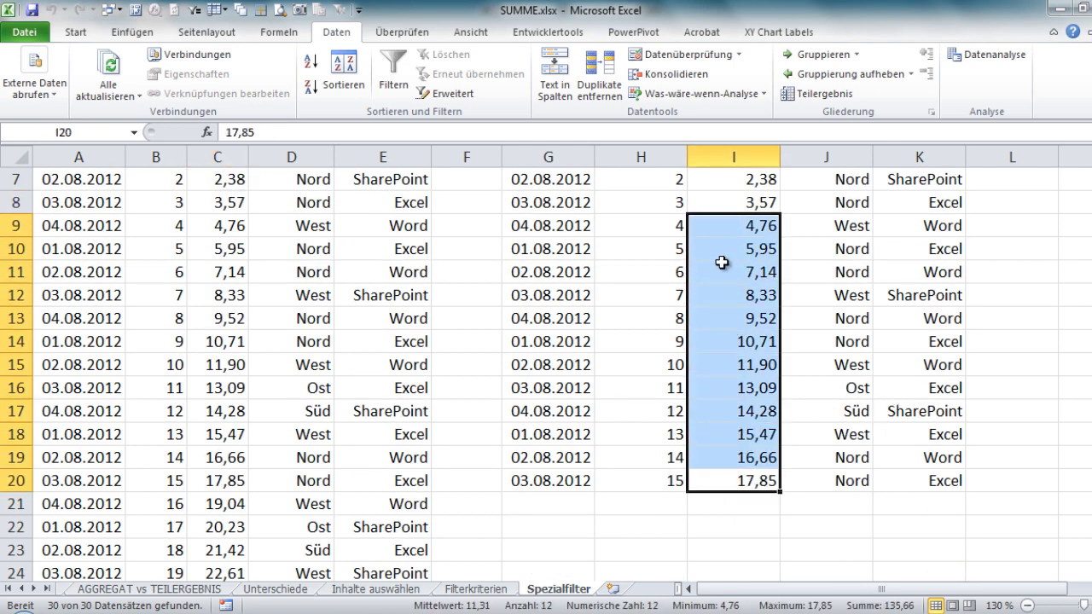
scroll(783, 386, up, 2)
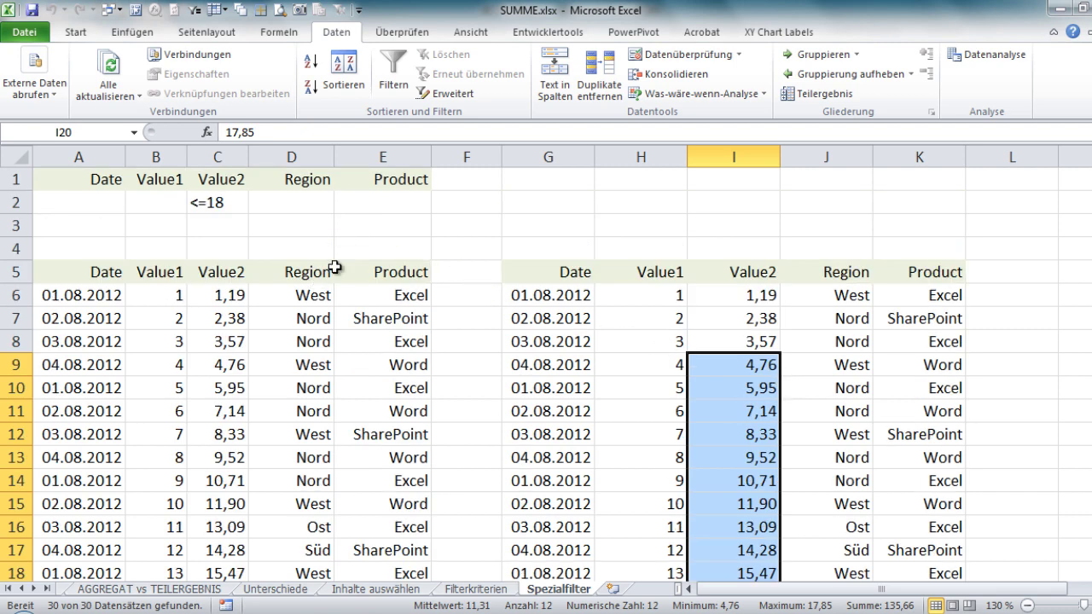
click(445, 93)
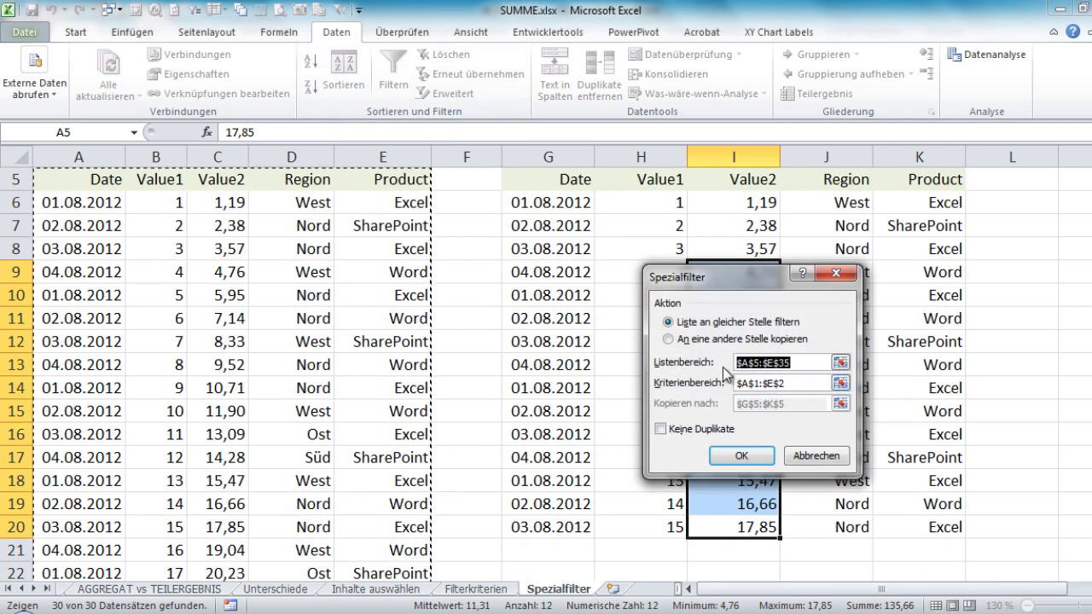
click(702, 339)
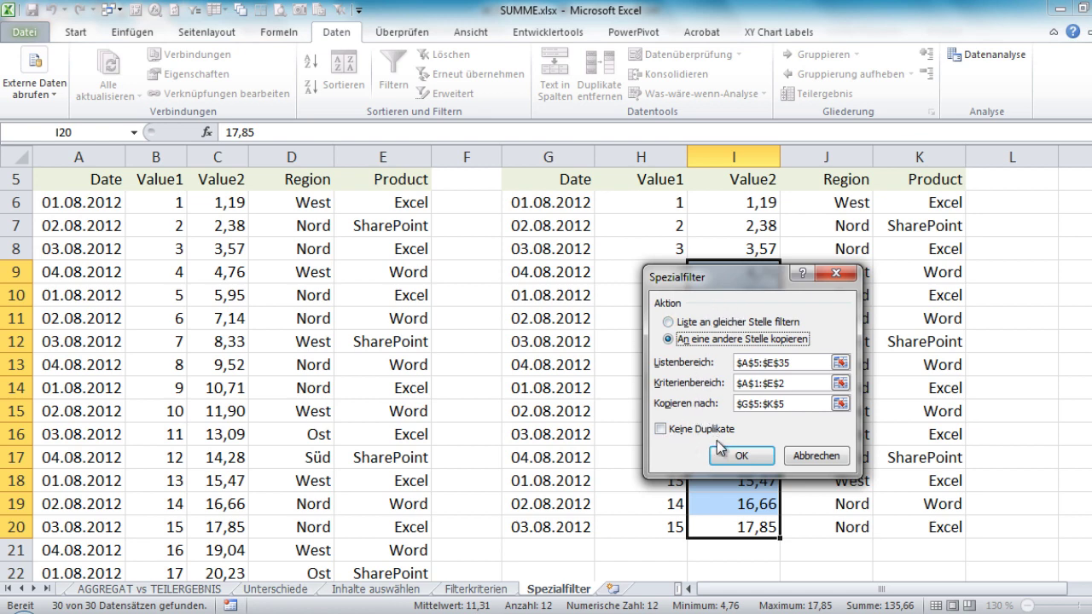
click(798, 455)
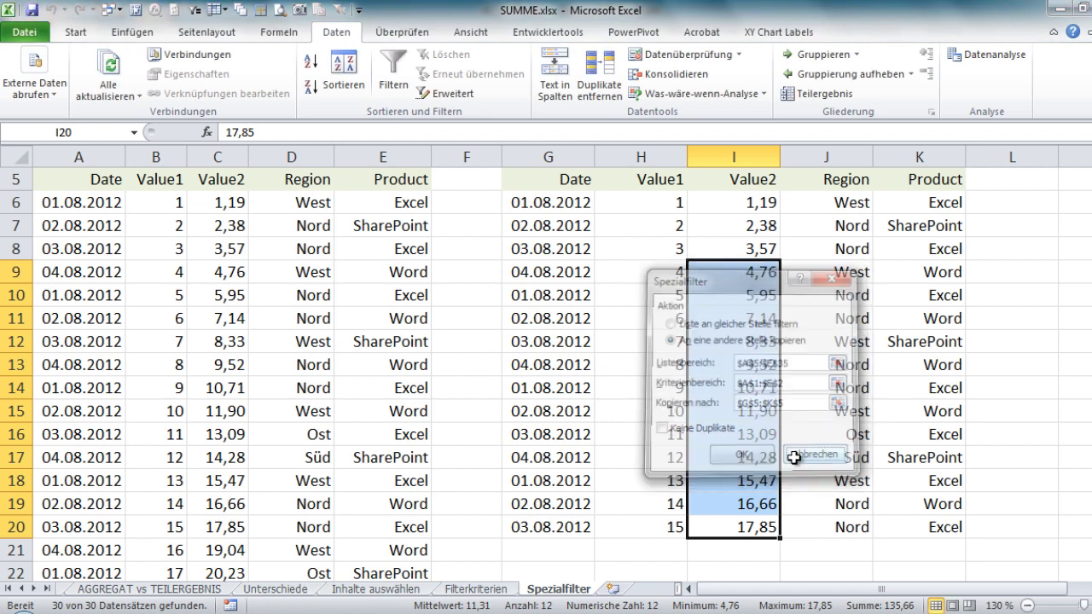
click(809, 290)
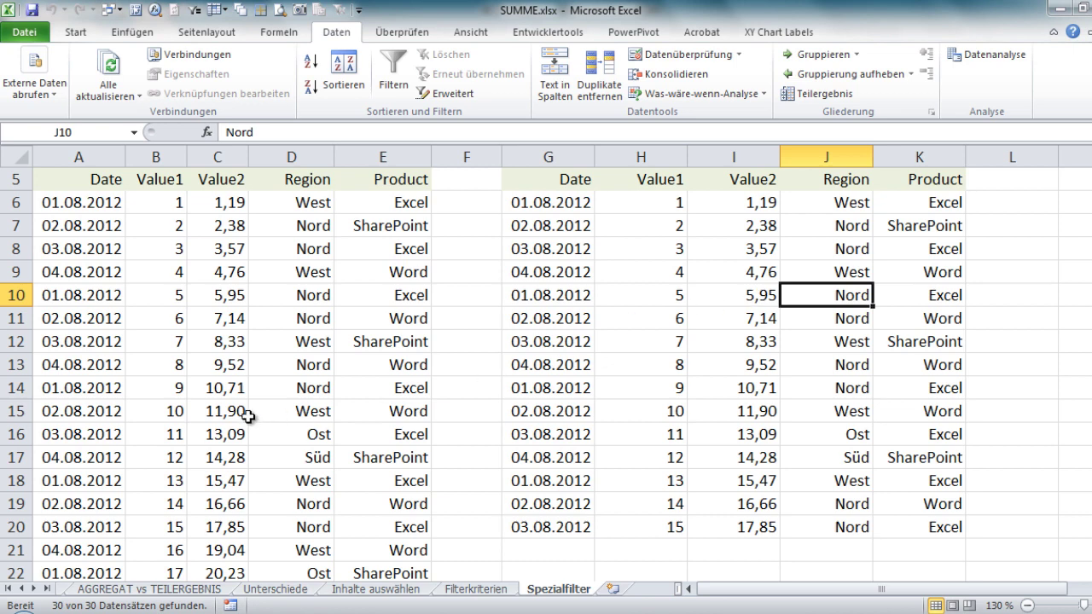
Clear the copied table from columns G through K
scroll(649, 291, up, 2)
drag(548, 156, 944, 198)
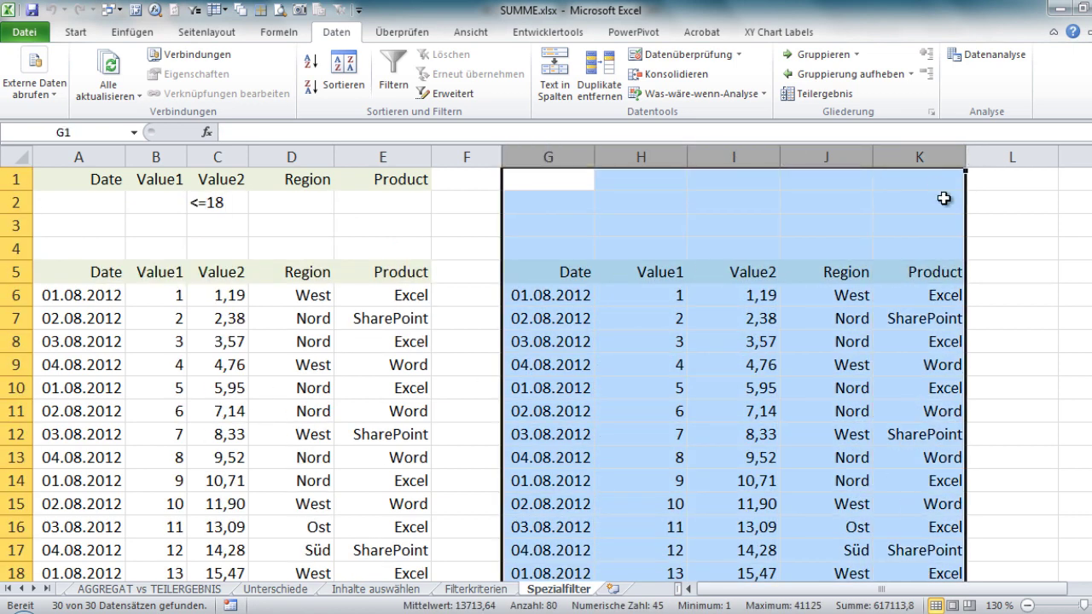
key(Delete)
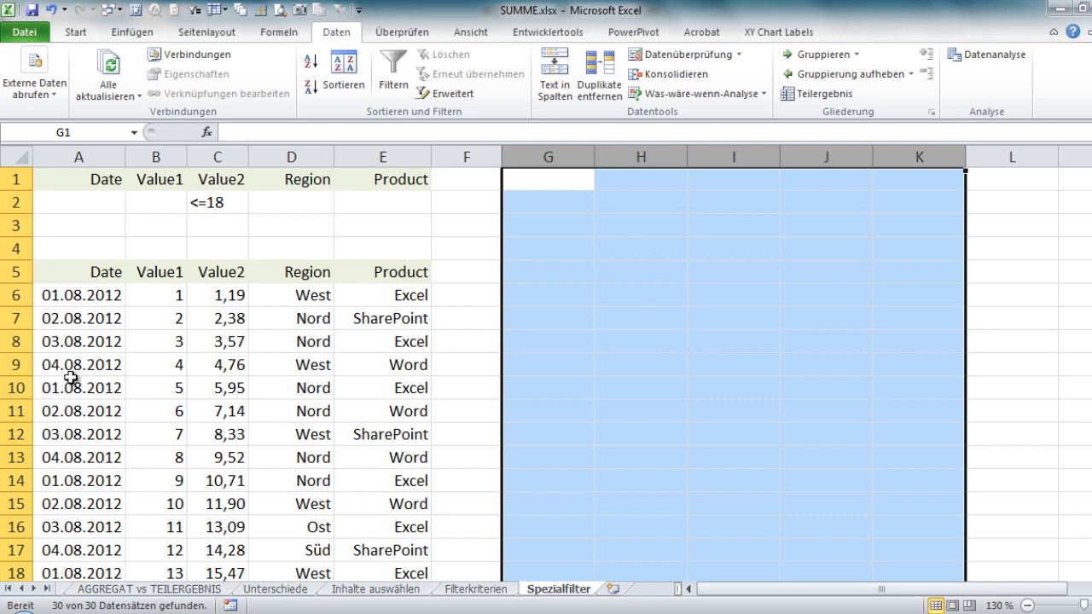
Copy row 13's Nord–Word record over row 16 to create a duplicate
click(19, 456)
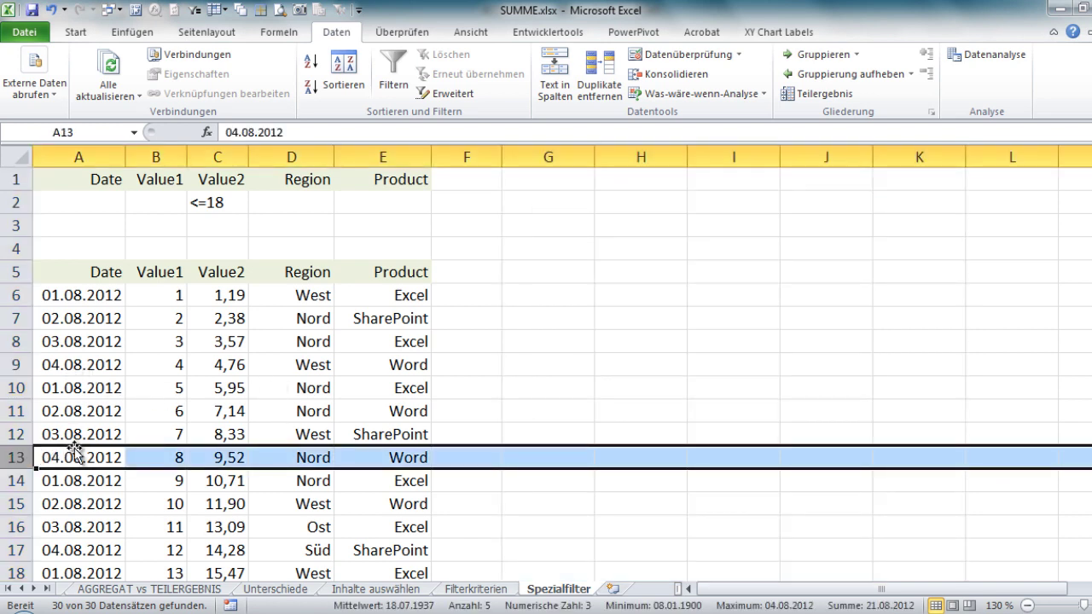
key(ctrl+c)
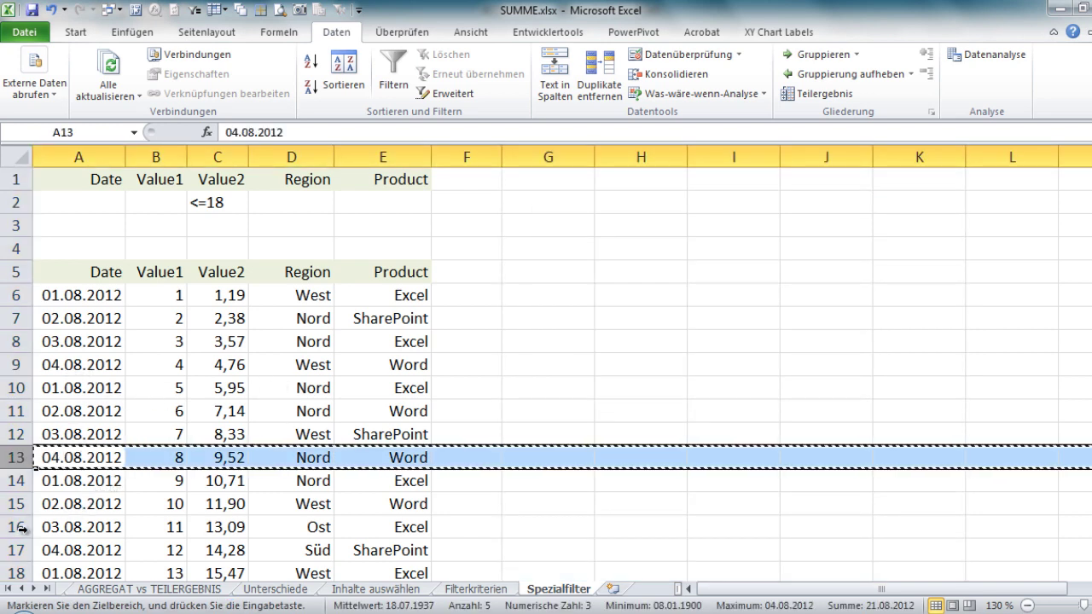
click(18, 527)
key(ctrl+v)
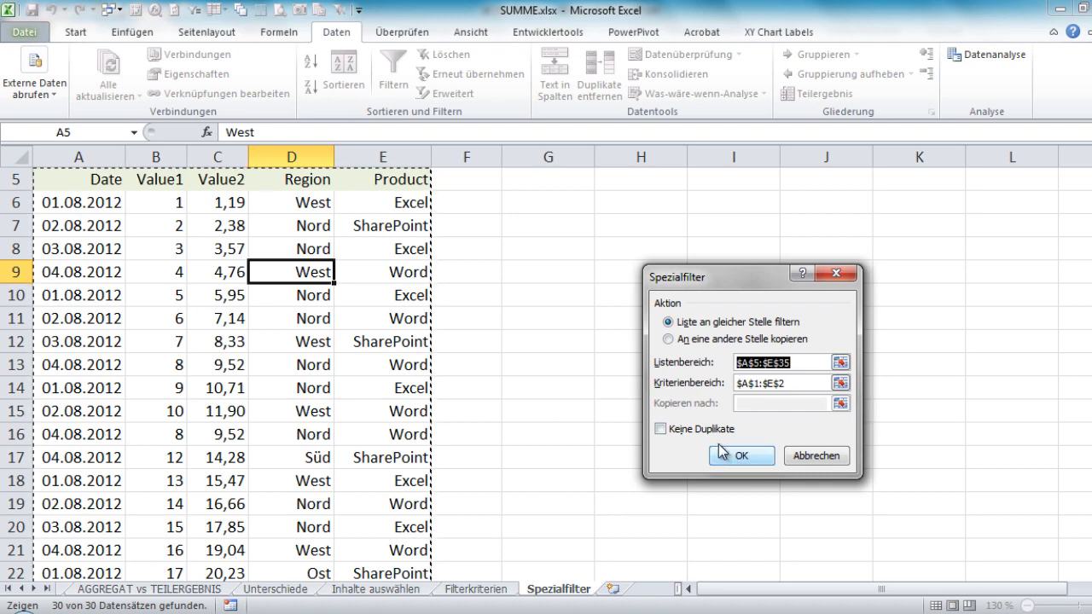
Filter the list in place for Value2 ≤18, then rerun it with unique records only, showing 14 of 30
click(740, 459)
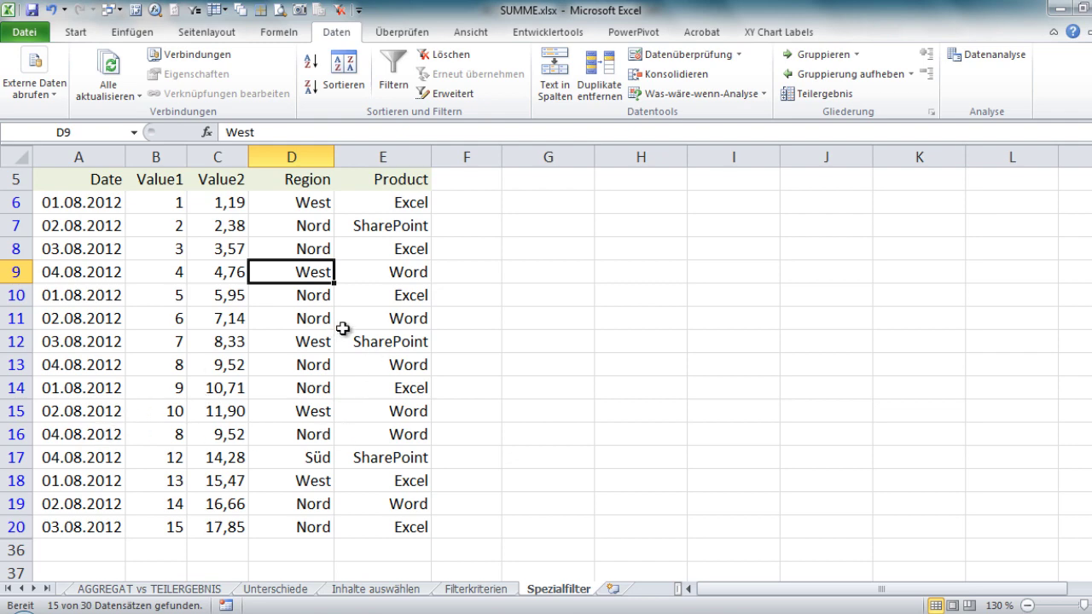
scroll(342, 329, up, 2)
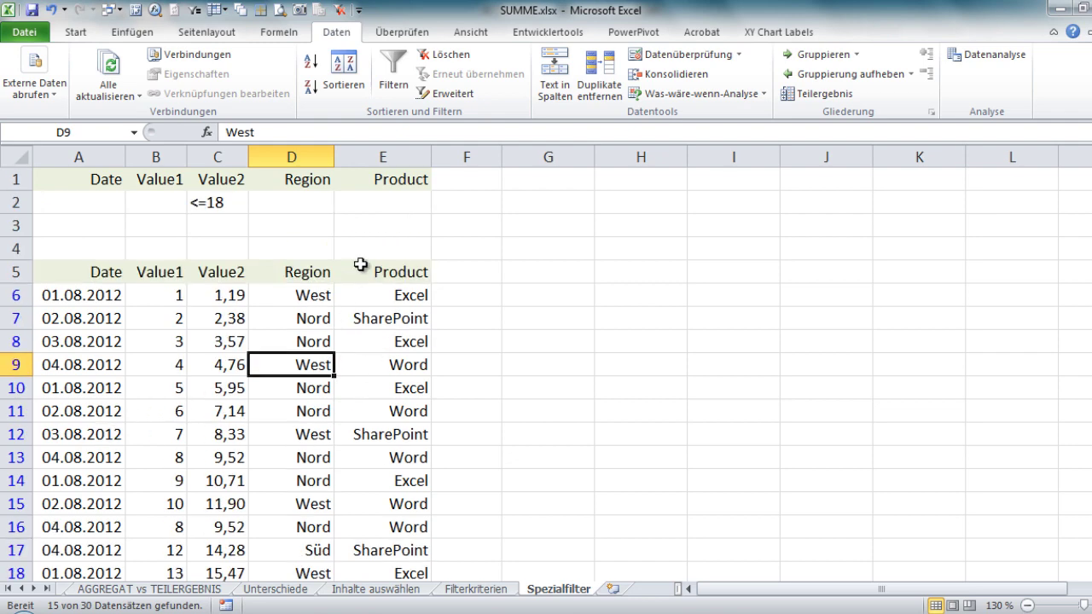
click(461, 100)
click(661, 429)
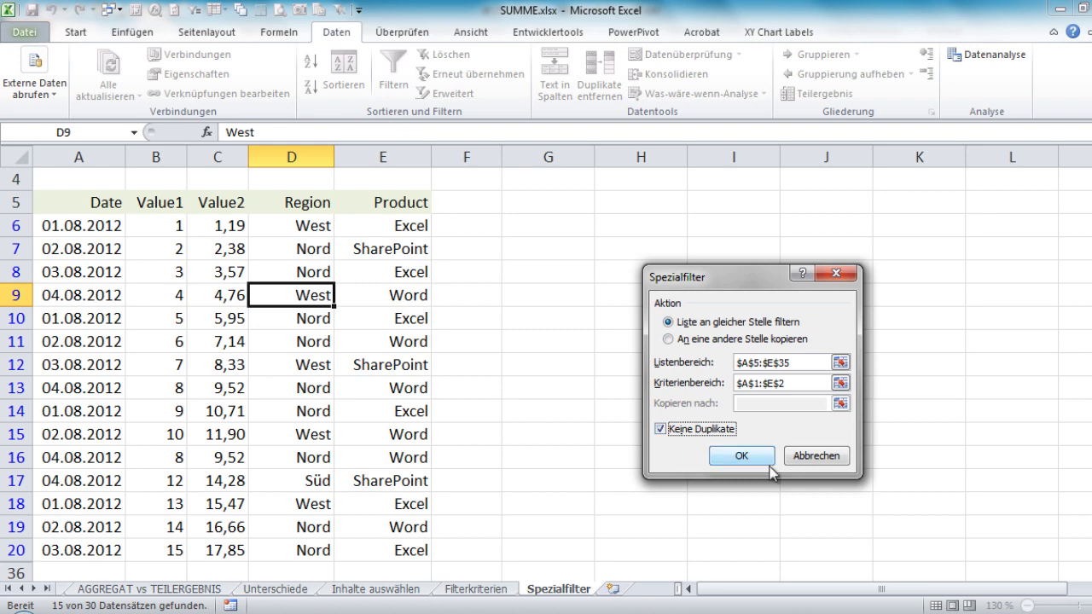
click(740, 457)
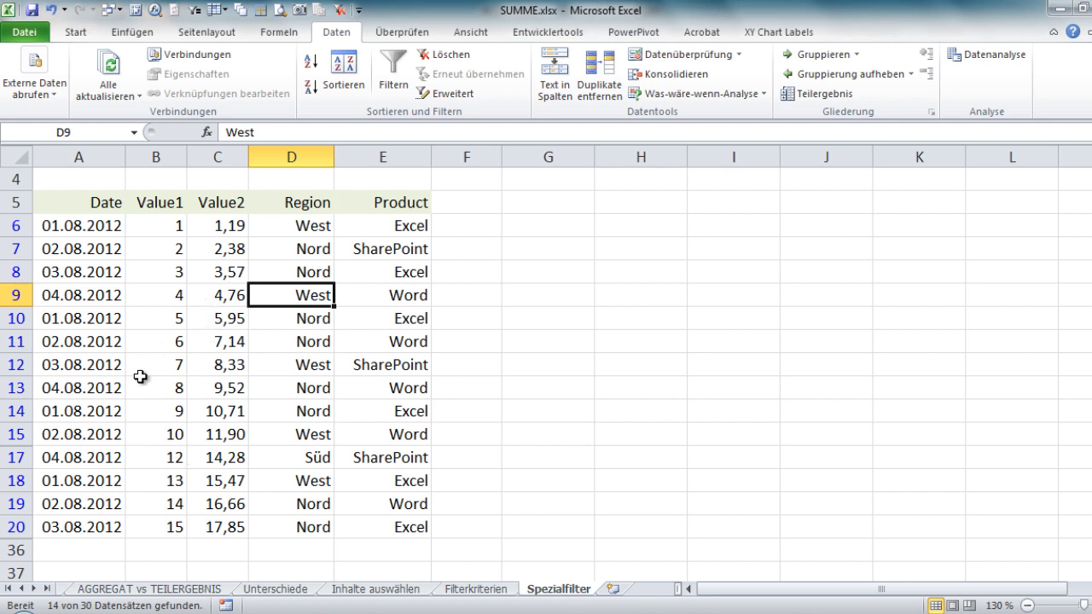
scroll(231, 384, up, 1)
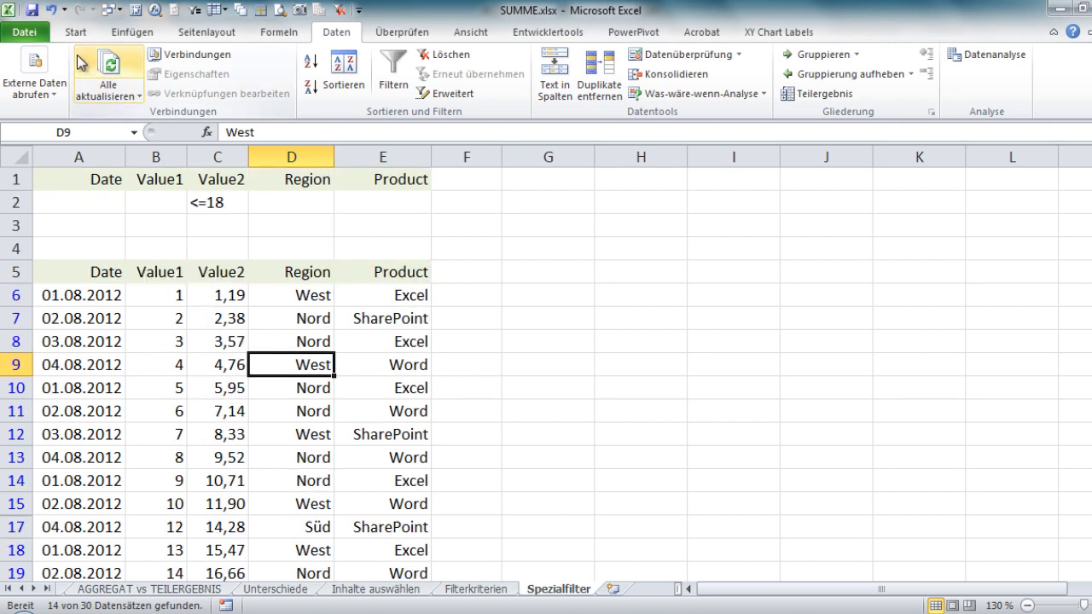
Undo the advanced filter and the duplicate pasted into row 16
click(52, 11)
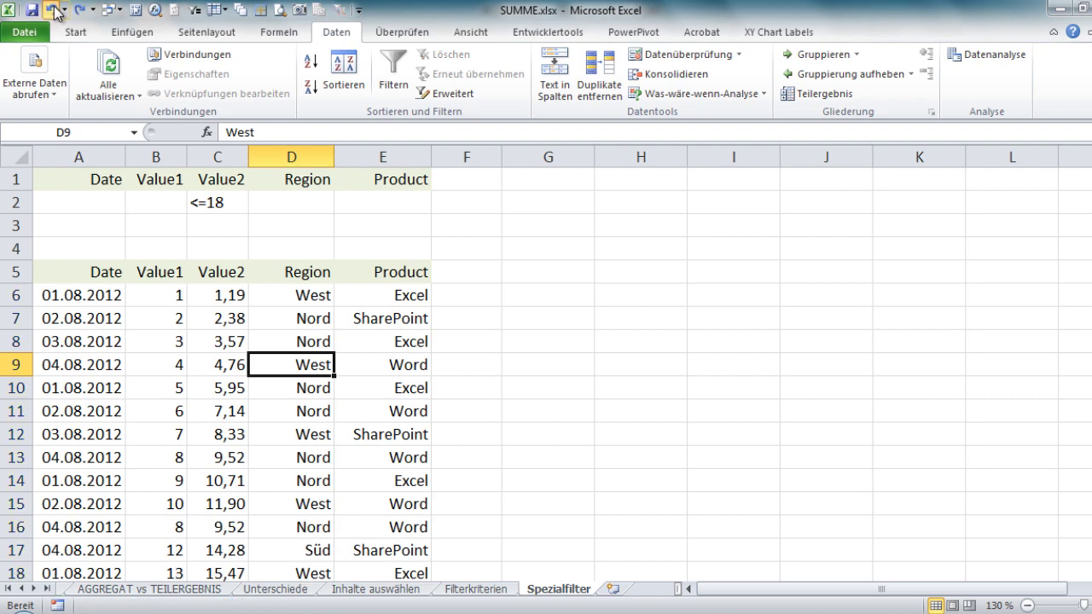
click(52, 12)
scroll(448, 563, down, 2)
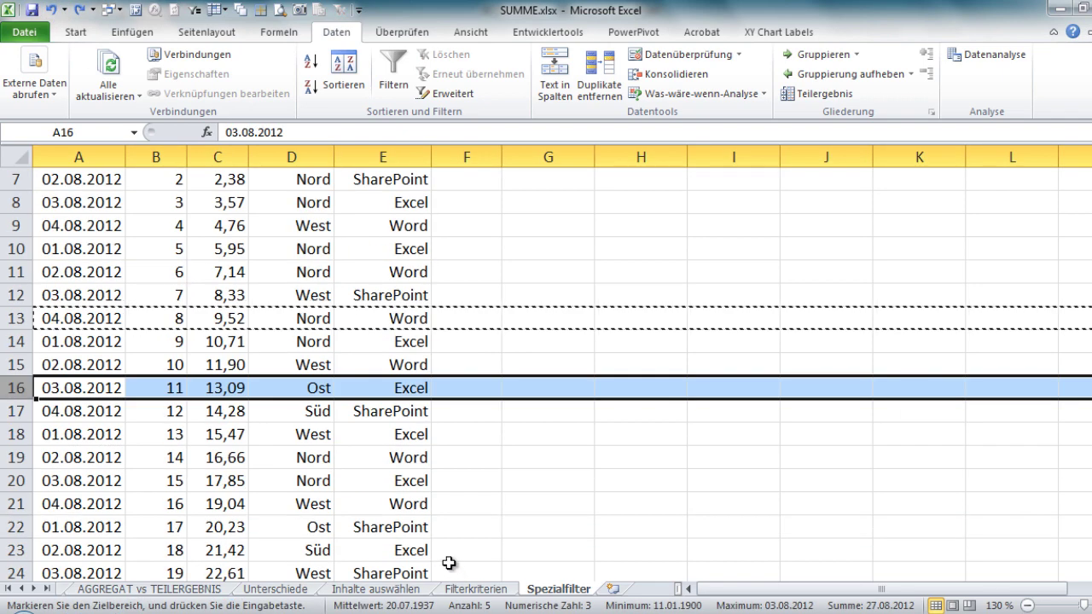
scroll(215, 418, up, 2)
click(286, 318)
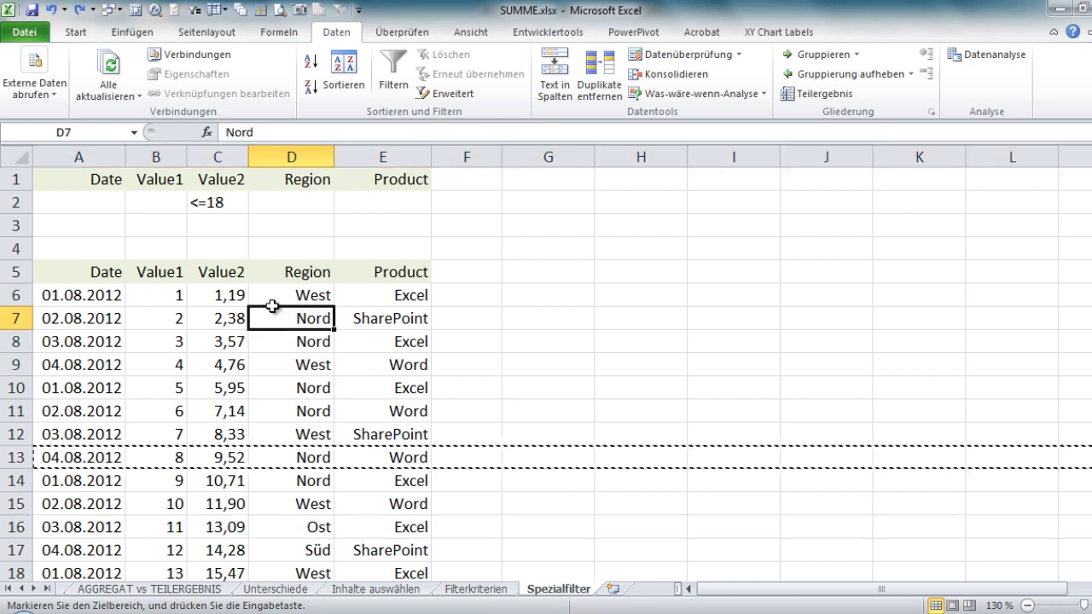
Delete the <=18 criterion from C2 and move to the Region criterion cell D2
click(222, 206)
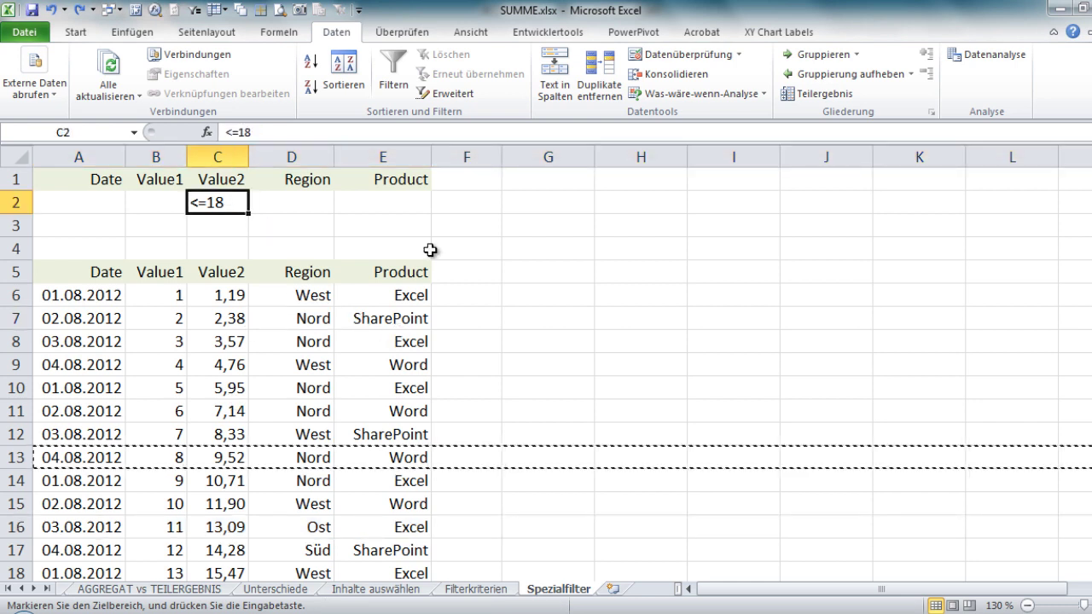
key(Delete)
click(303, 208)
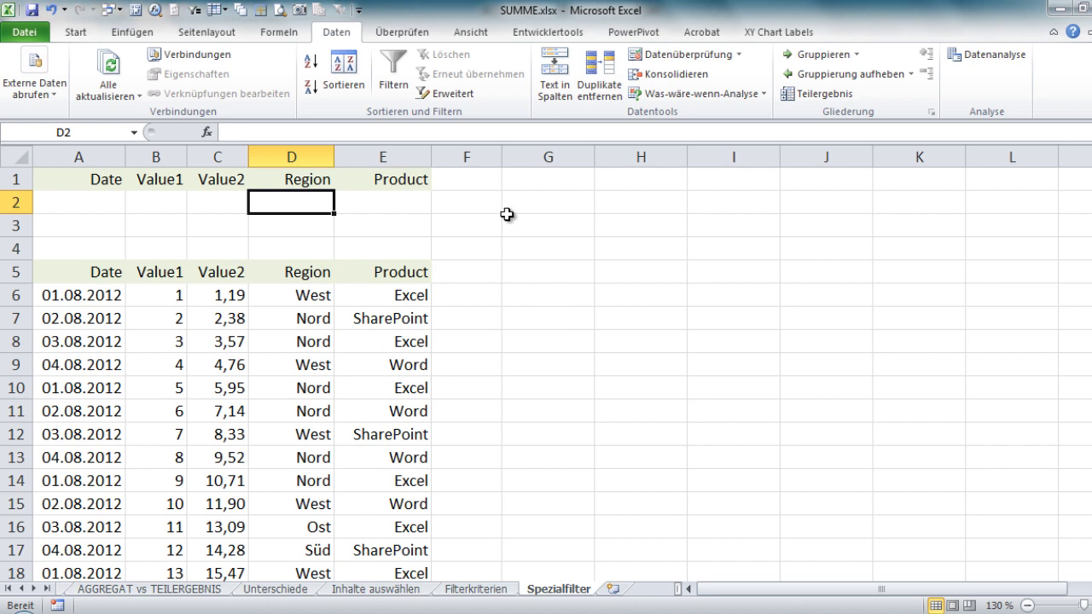
Enter N as the Region criterion, filter in place to the 12 Nord rows, then clear the filter
text(N)
click(384, 319)
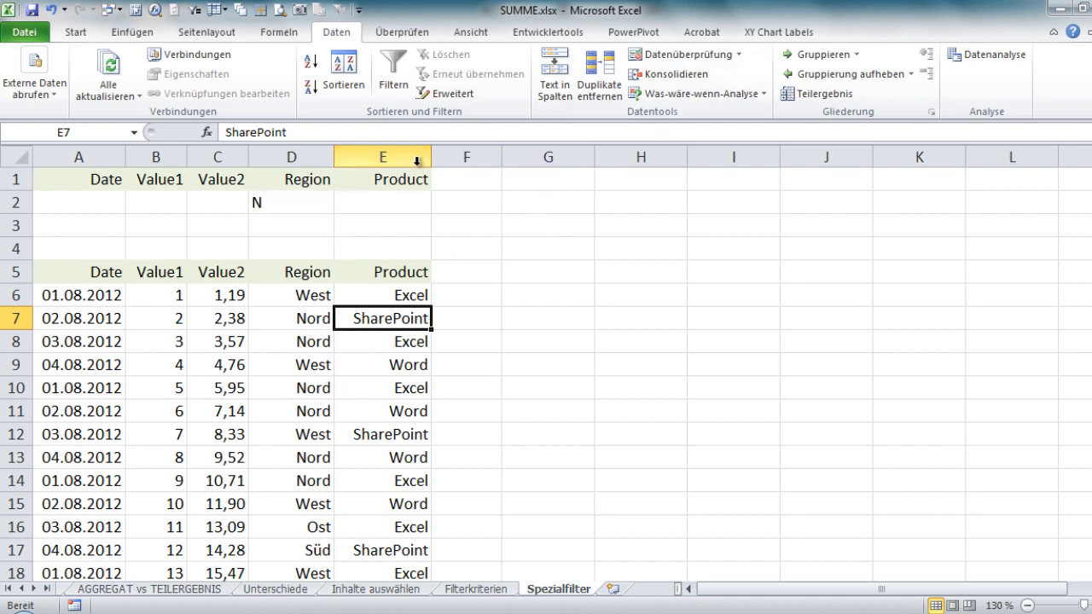
click(453, 94)
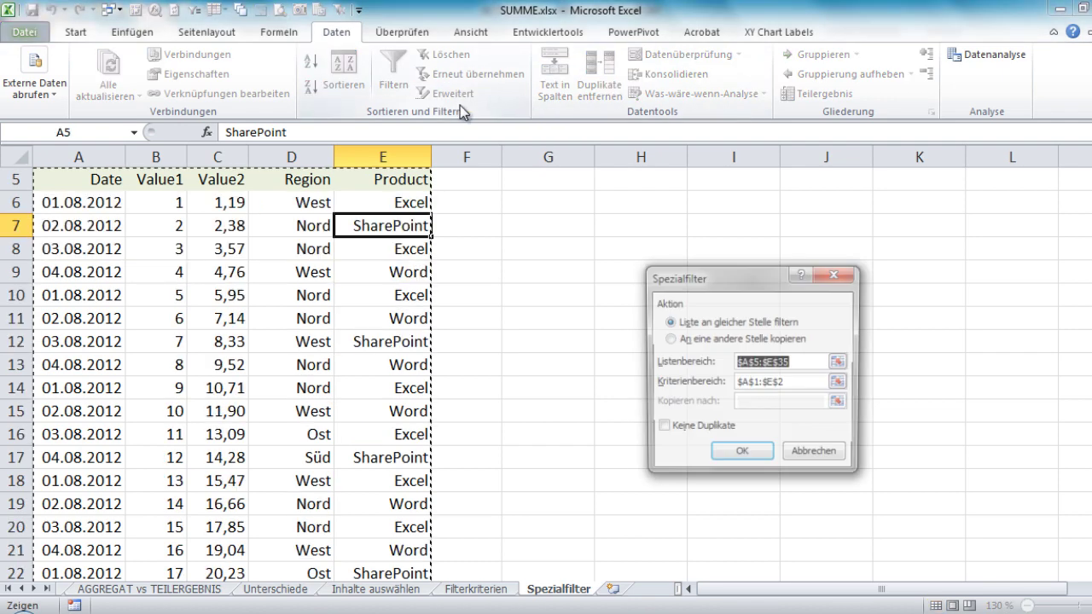
click(736, 458)
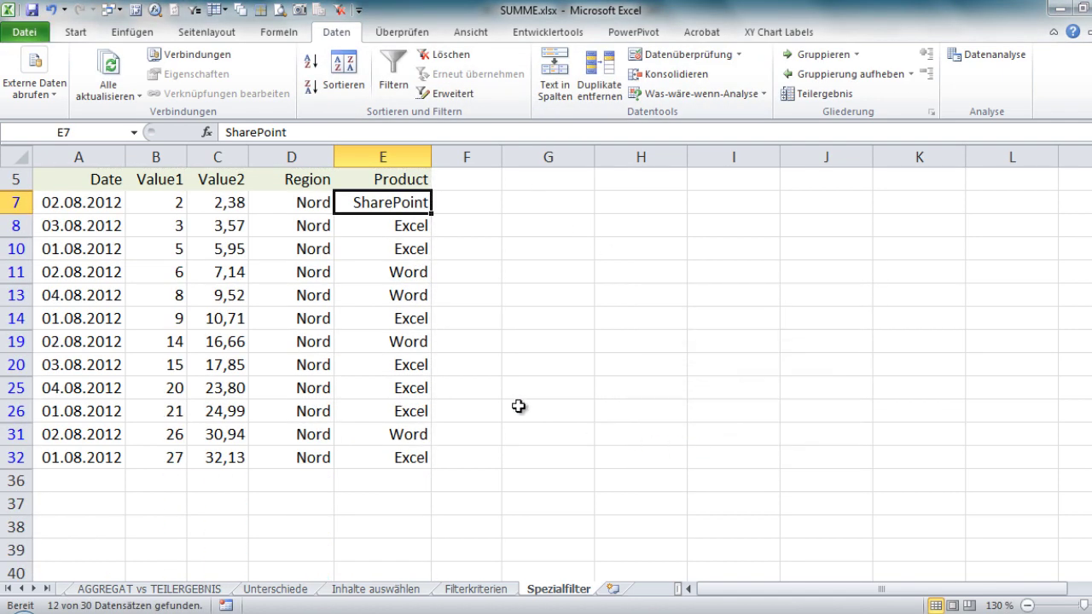
scroll(413, 375, up, 2)
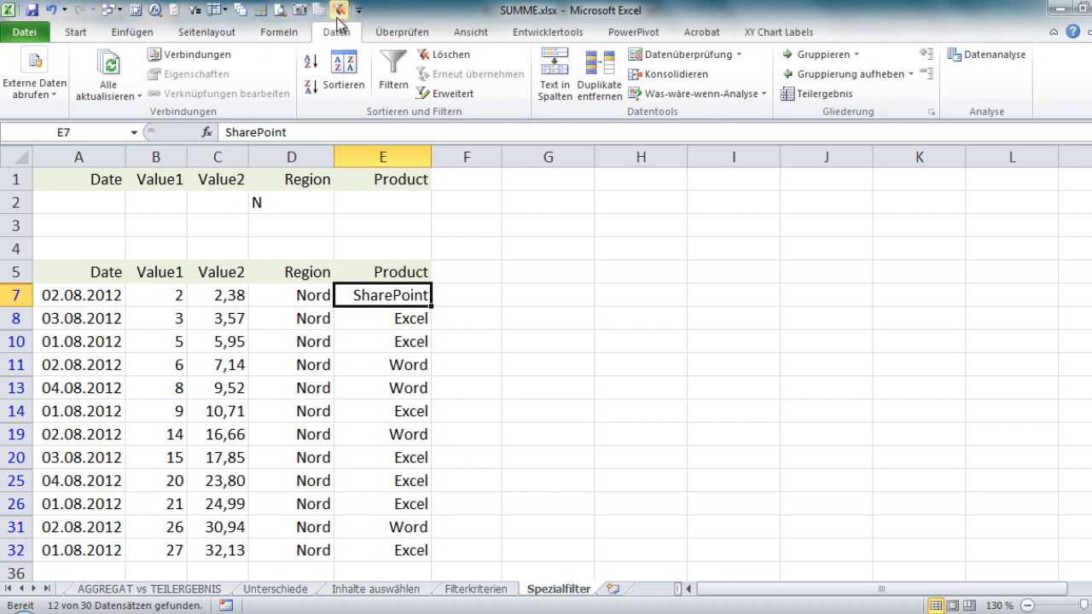
click(443, 54)
Set the Region criterion in D2 to O, filter to the four Ost rows, then clear the filter
click(280, 198)
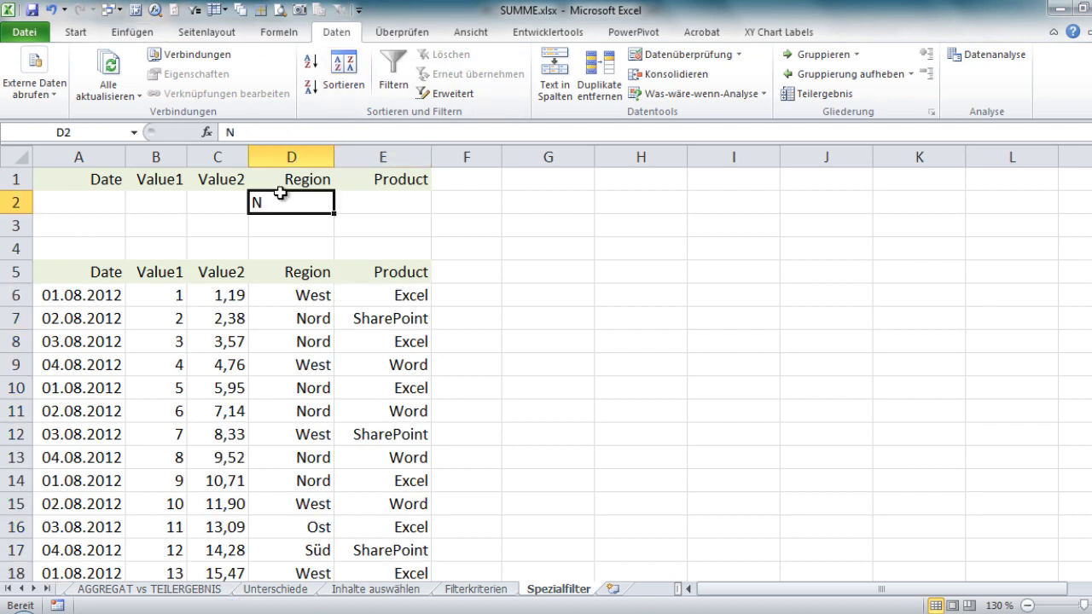
text(O)
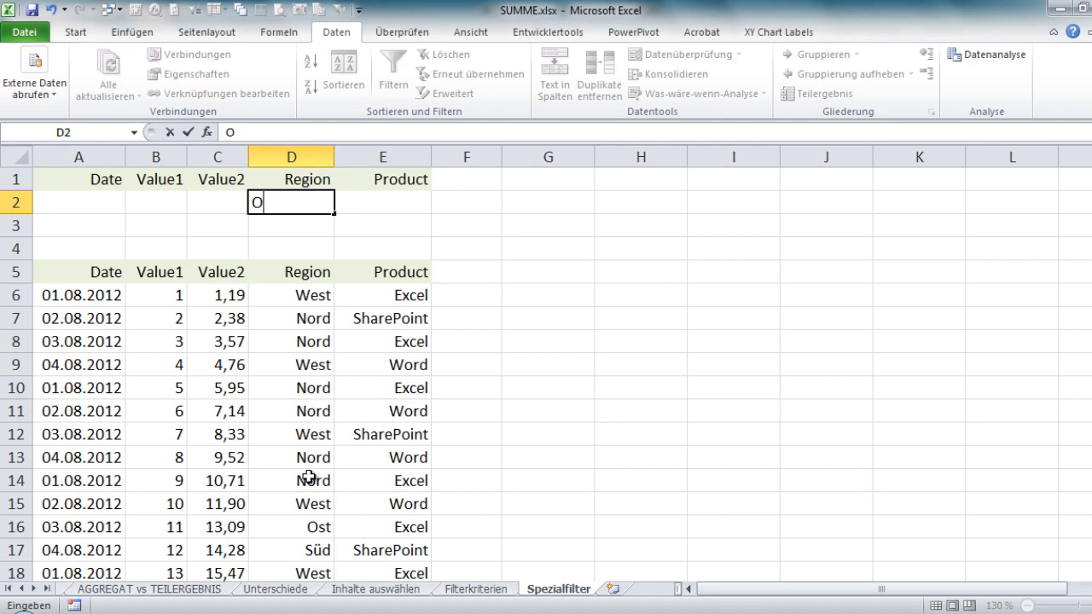
click(344, 337)
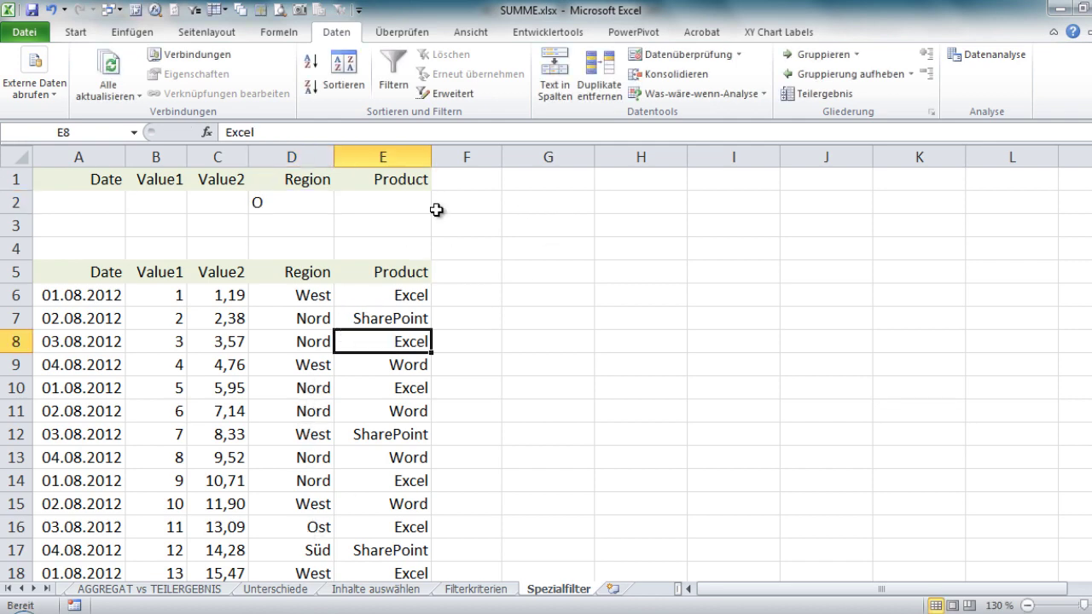
click(452, 93)
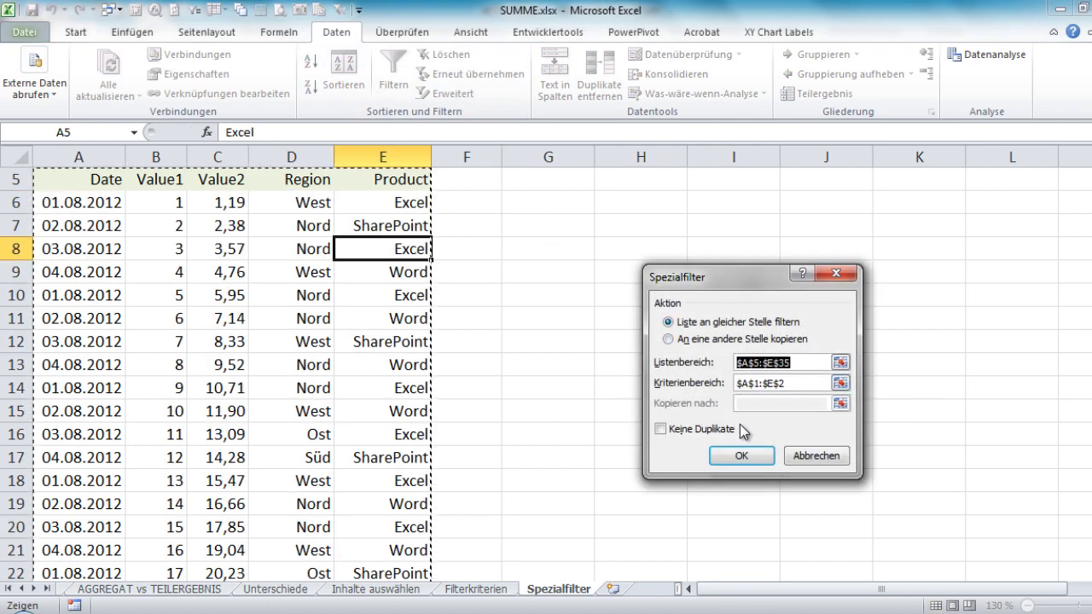
click(741, 457)
scroll(443, 310, up, 2)
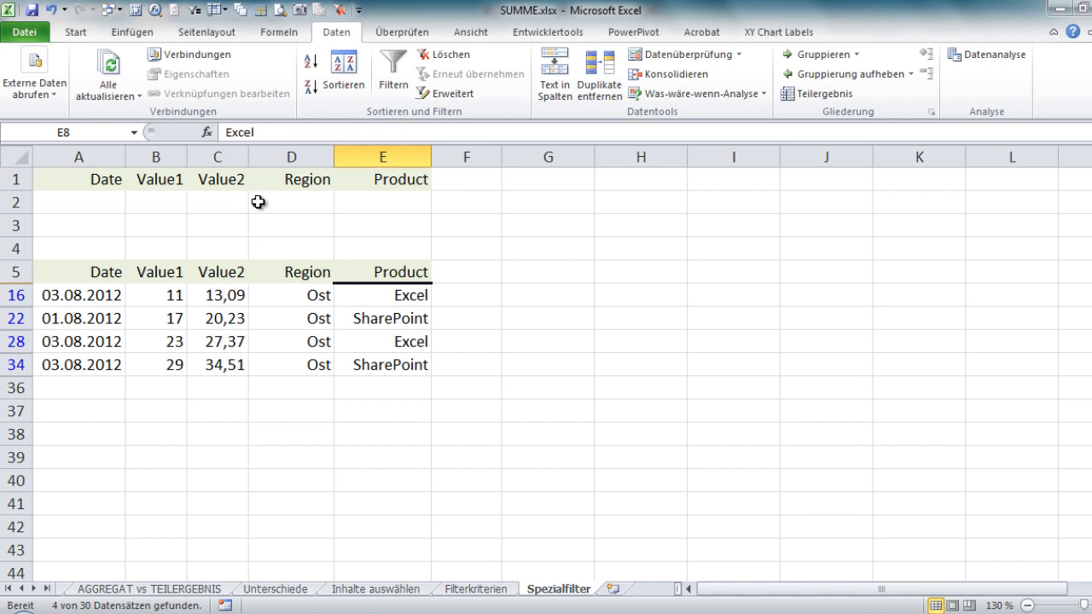
click(439, 55)
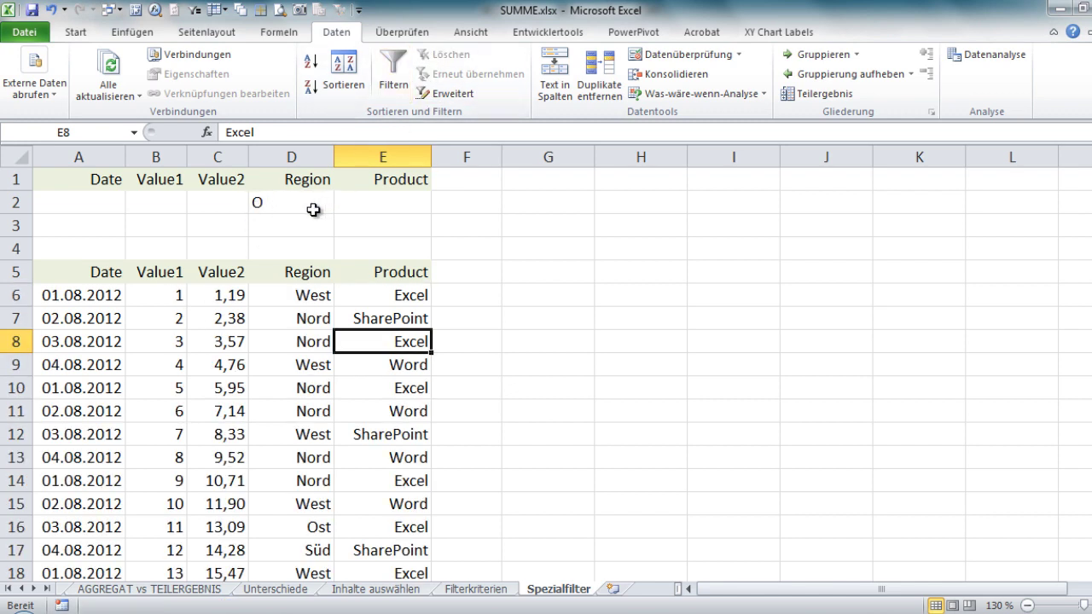
Enter the wildcard *o* in D2 and filter in place, showing 16 of 30 Nord and Ost records
click(267, 197)
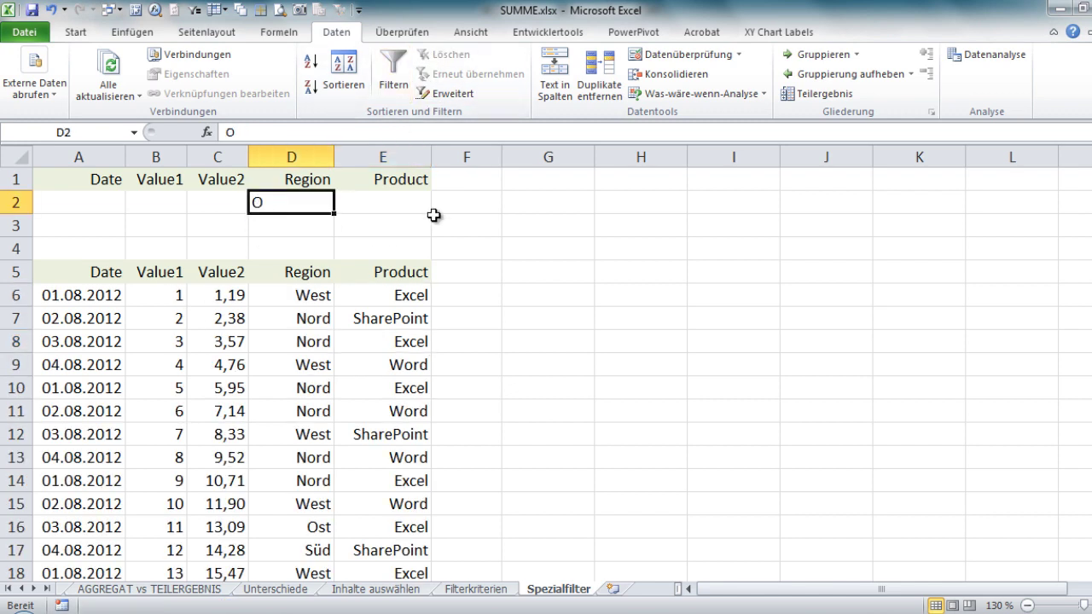
text(*)
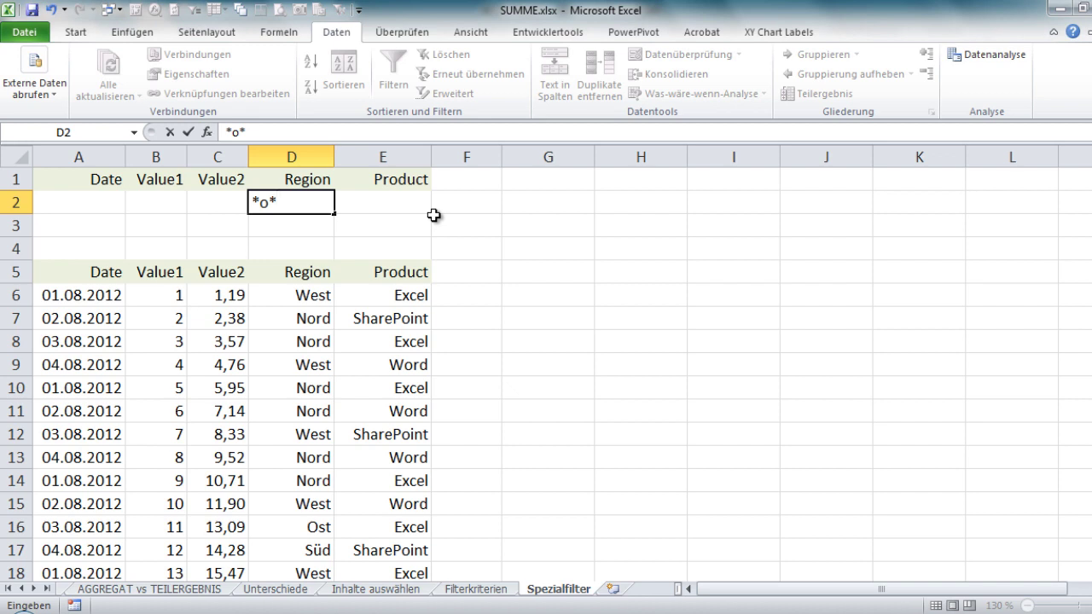
key(Return)
click(358, 293)
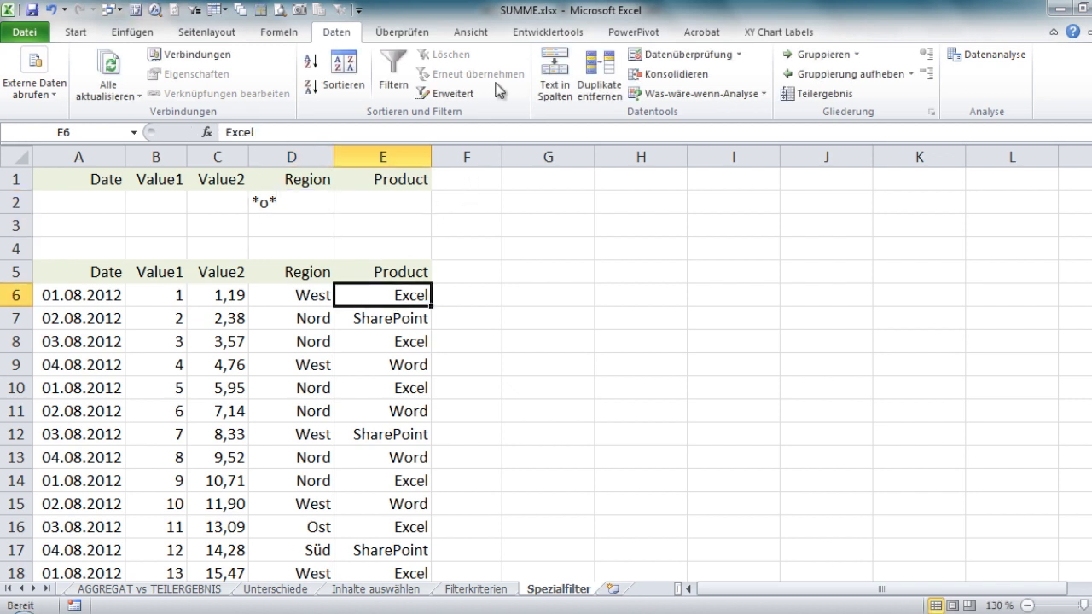
click(468, 93)
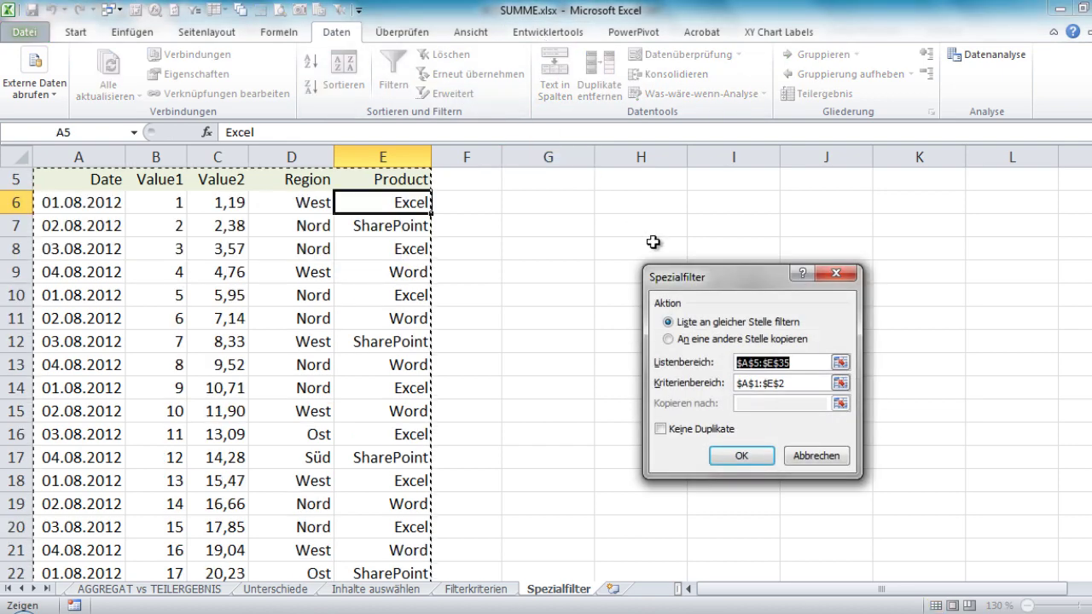
click(742, 456)
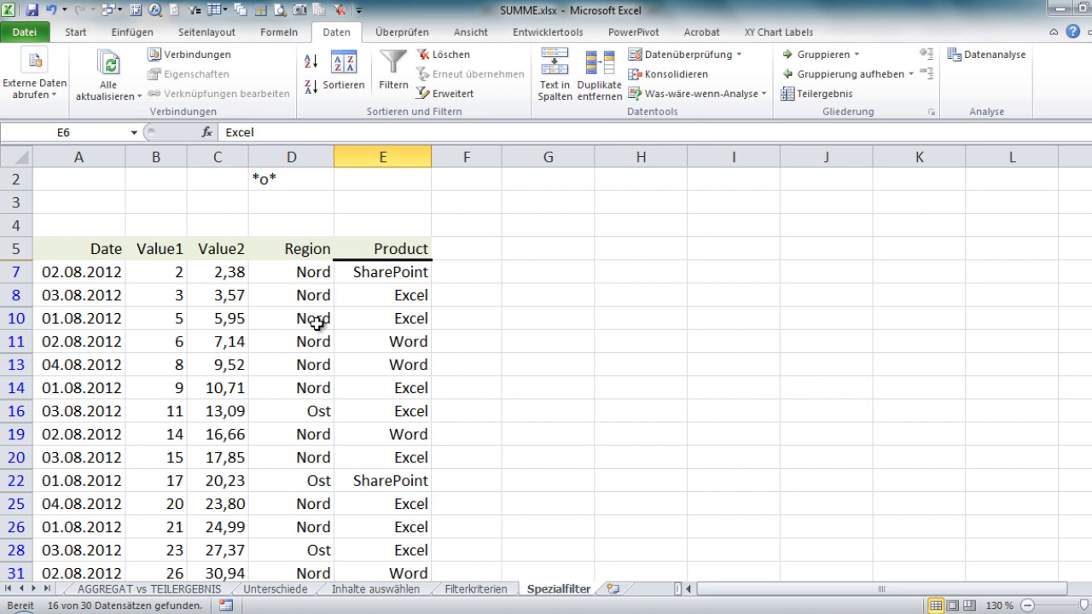
scroll(333, 340, up, 1)
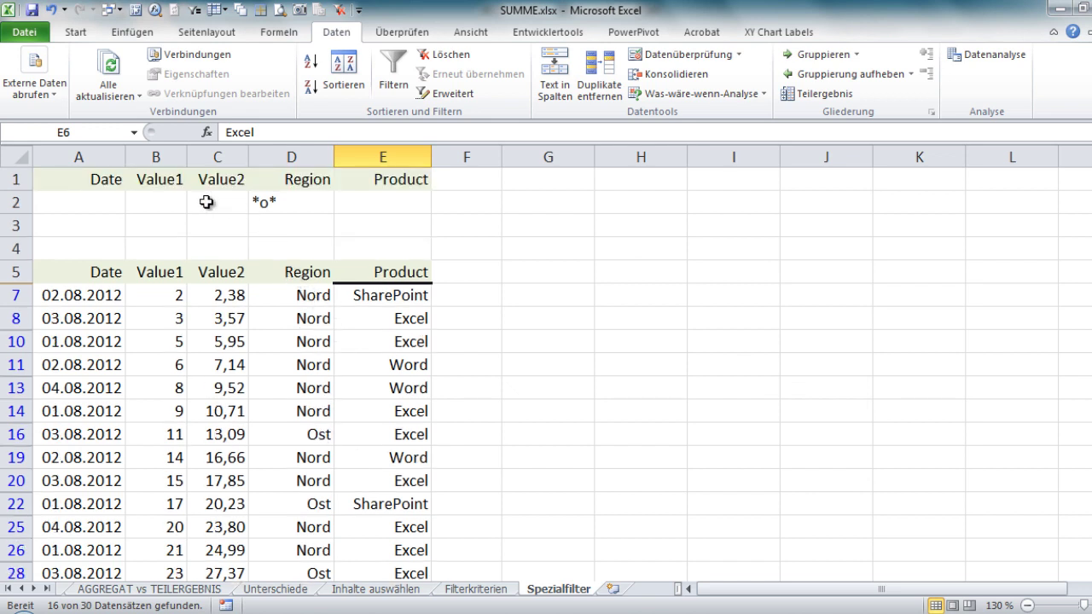
drag(95, 181, 260, 213)
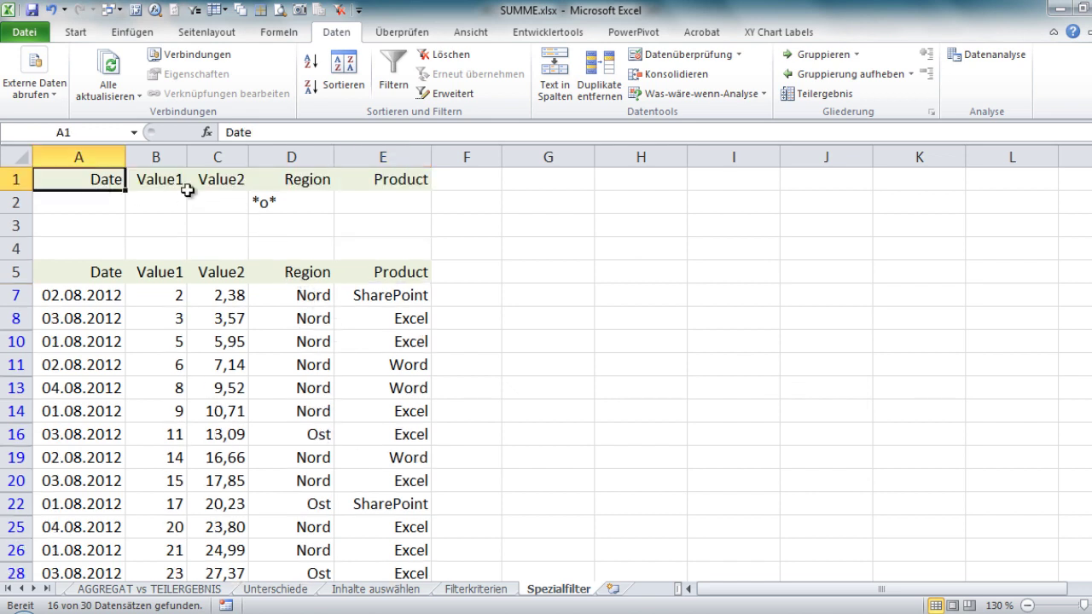
click(103, 205)
drag(123, 200, 382, 198)
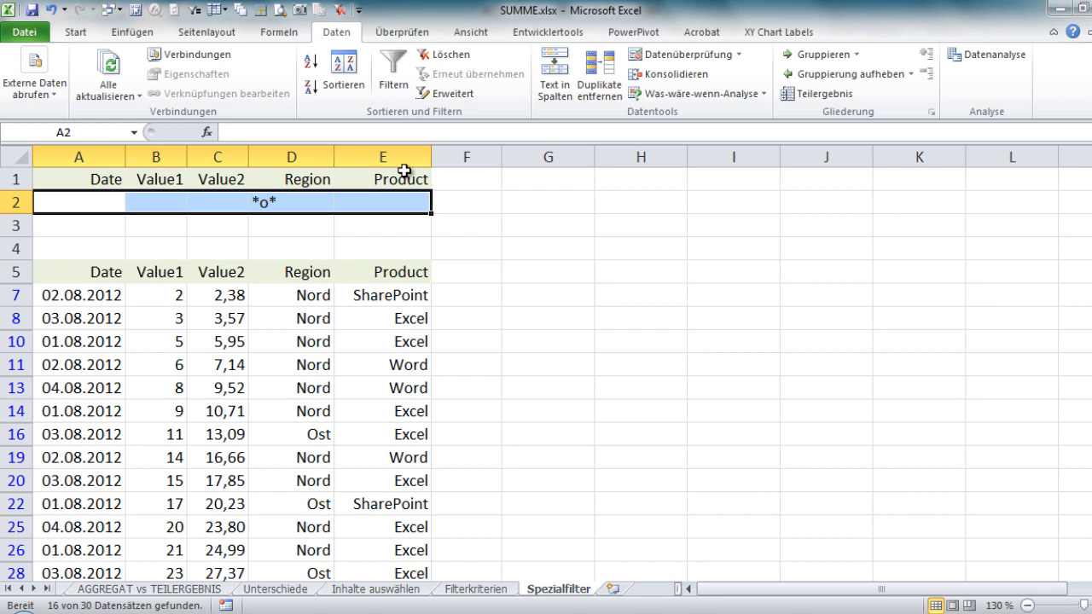
click(303, 297)
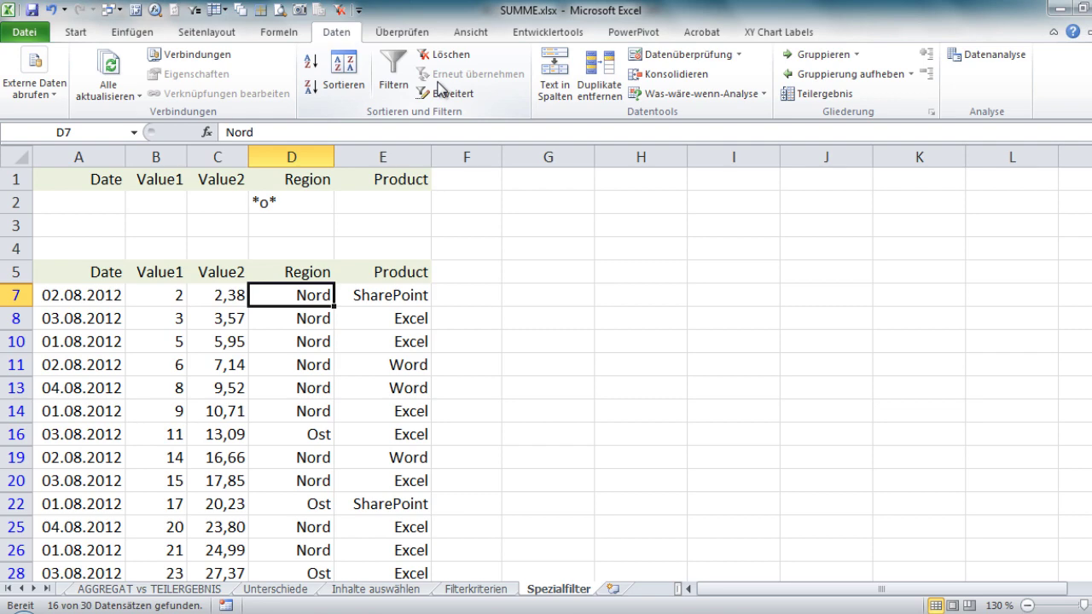
click(442, 94)
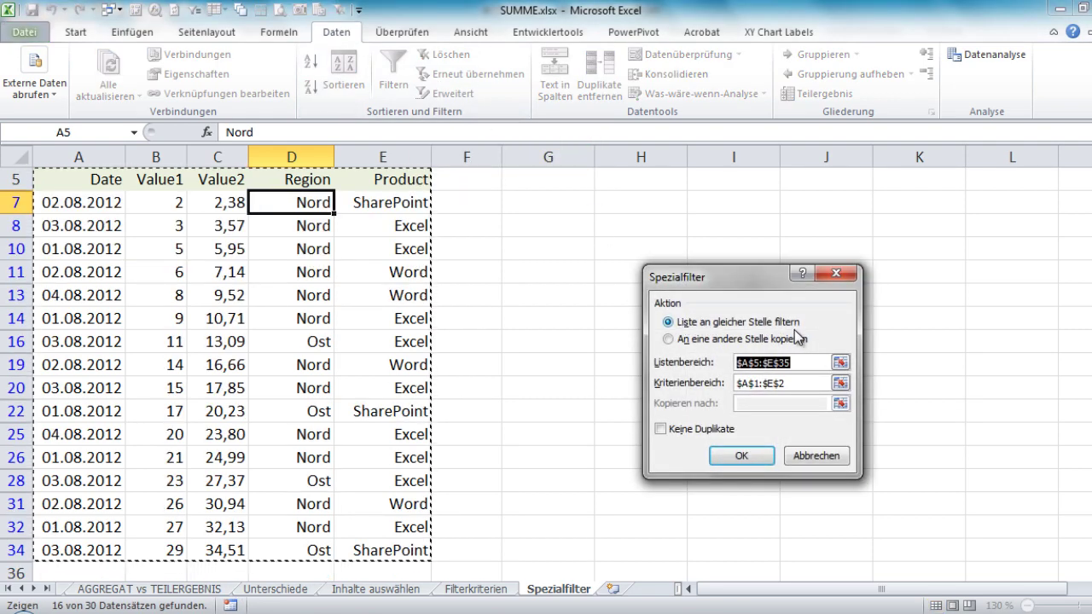
click(822, 456)
scroll(569, 337, up, 2)
drag(71, 225, 386, 221)
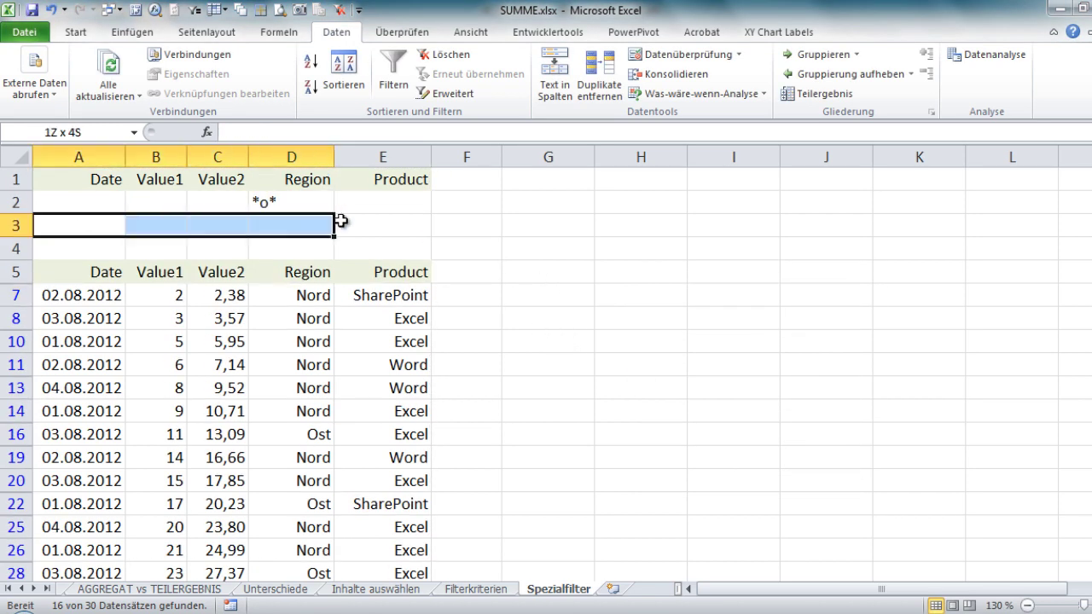
drag(102, 197, 386, 201)
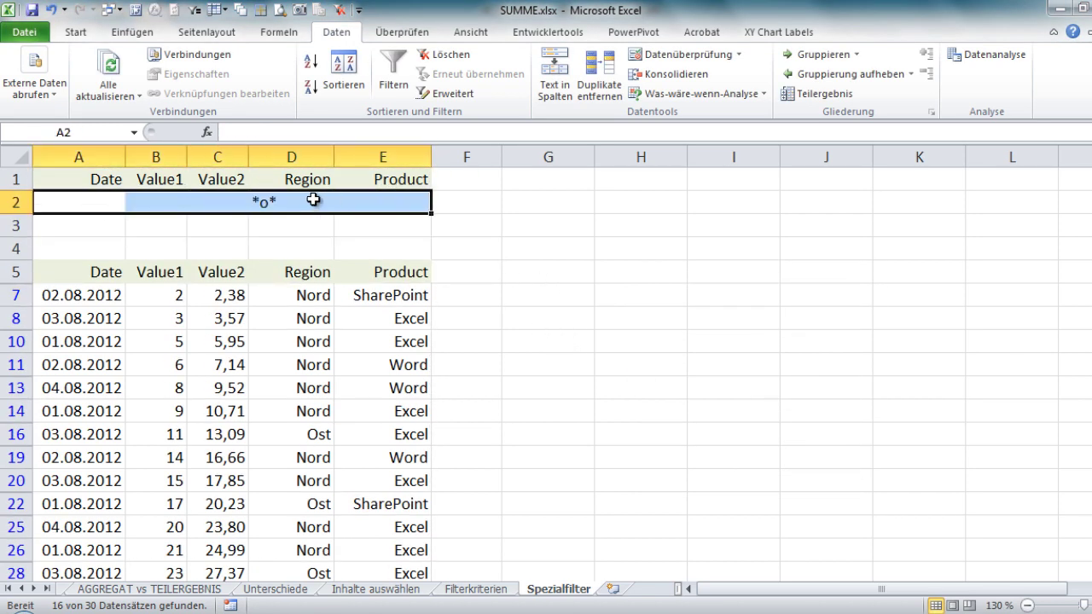
drag(91, 230, 424, 228)
drag(98, 207, 375, 198)
drag(53, 227, 335, 232)
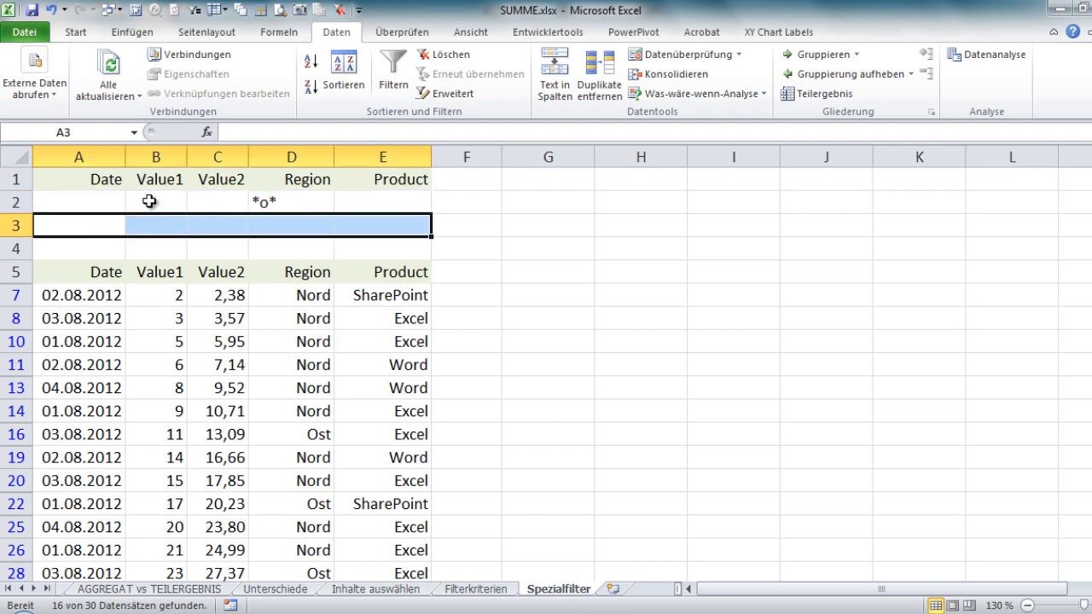
drag(149, 201, 365, 205)
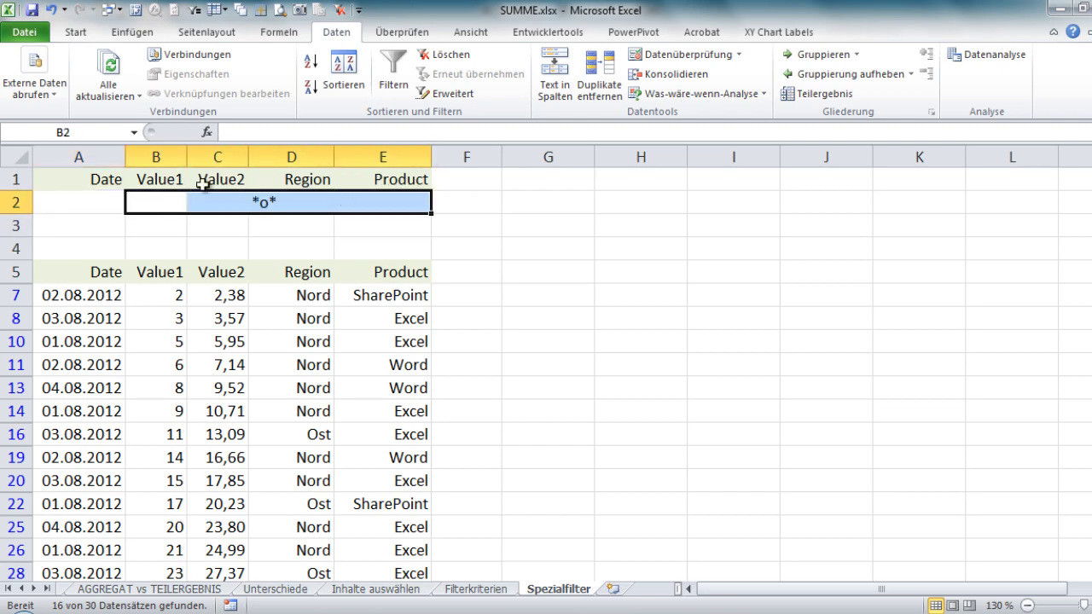
click(447, 96)
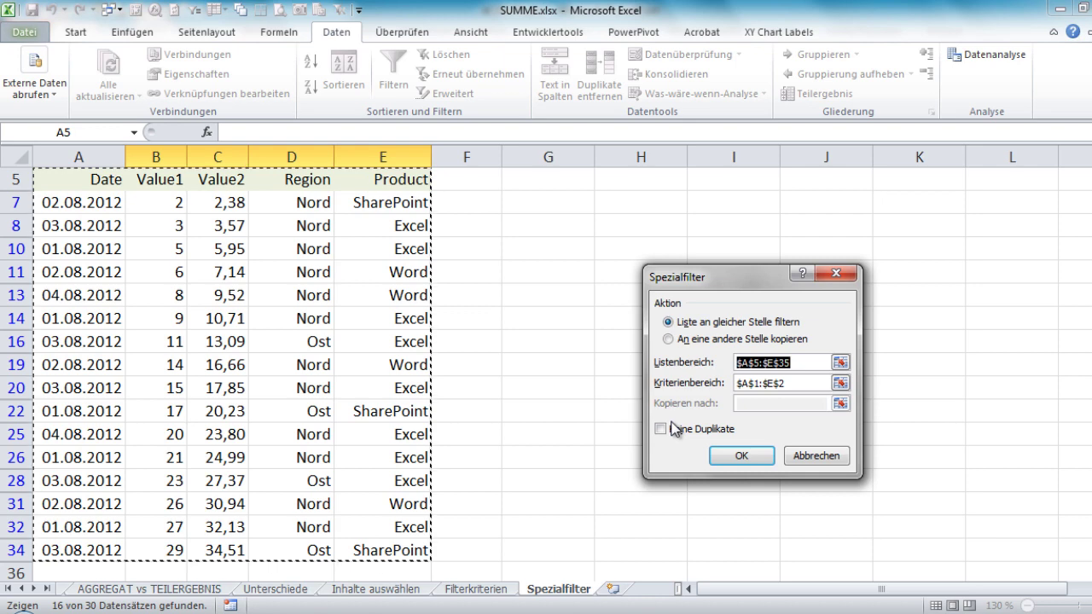
click(407, 345)
click(806, 455)
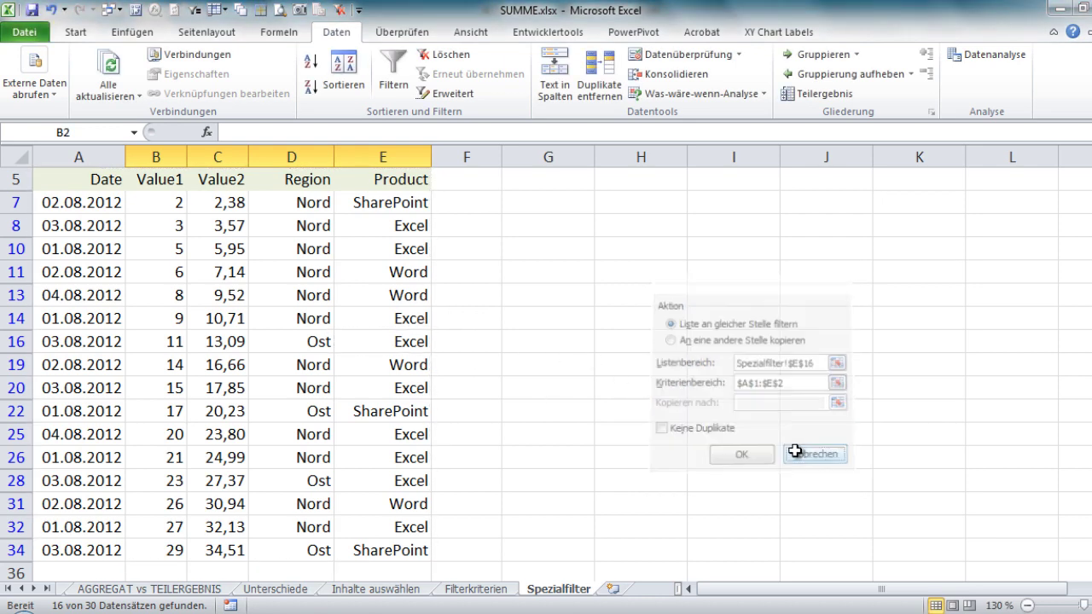